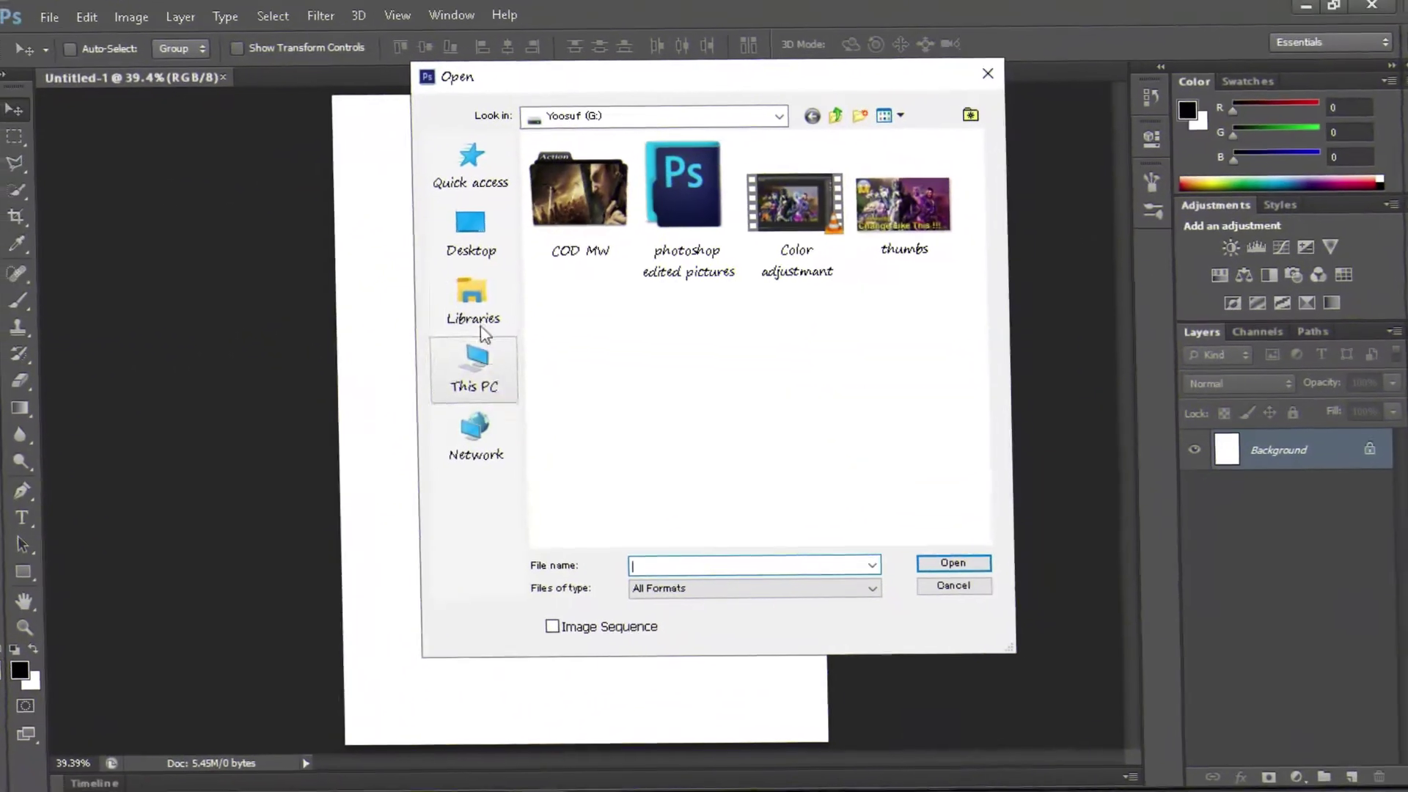
- Open the first four Iron Man PNG images from the Downloads folder
left_click(477, 363)
double_click(656, 408)
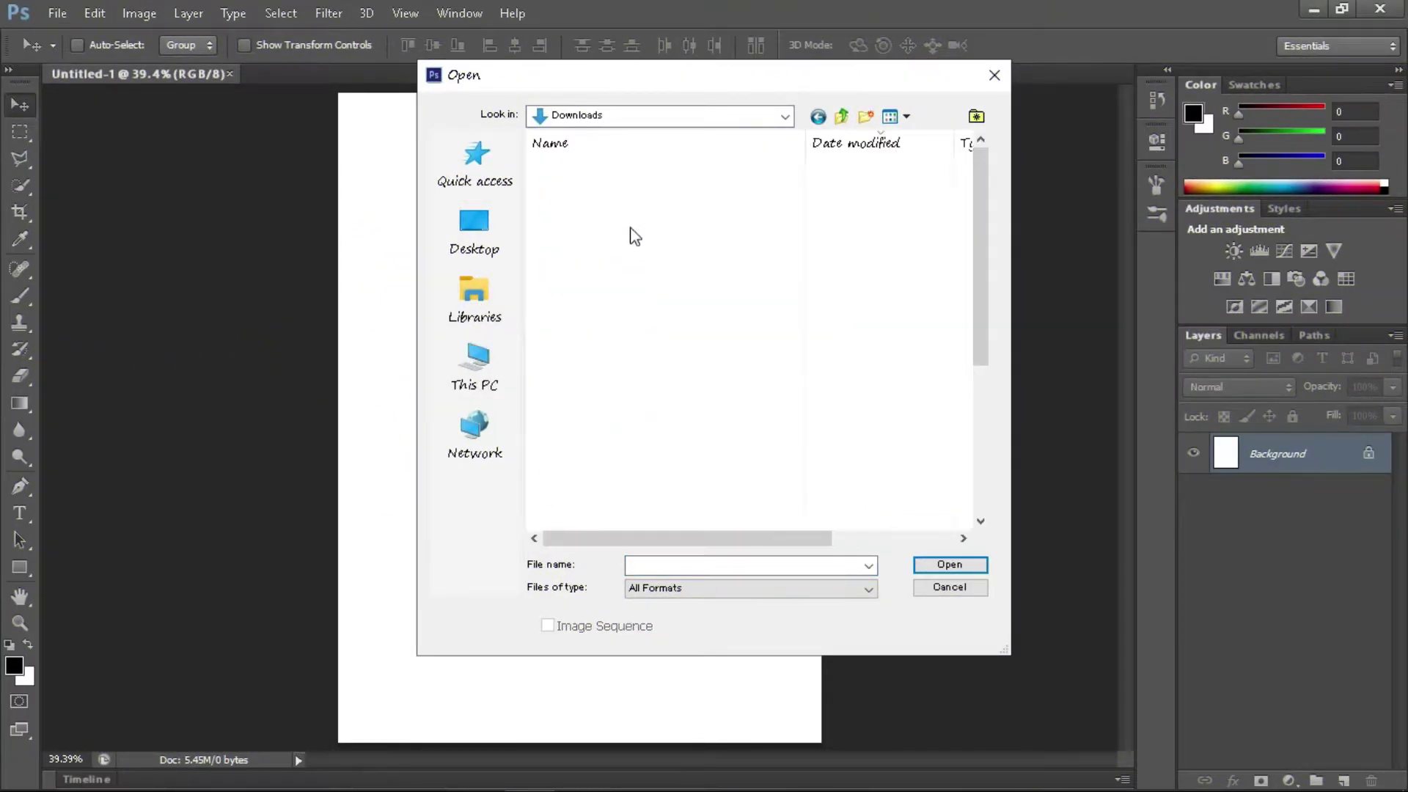
left_click_drag(578, 283, 579, 192)
left_click(950, 564)
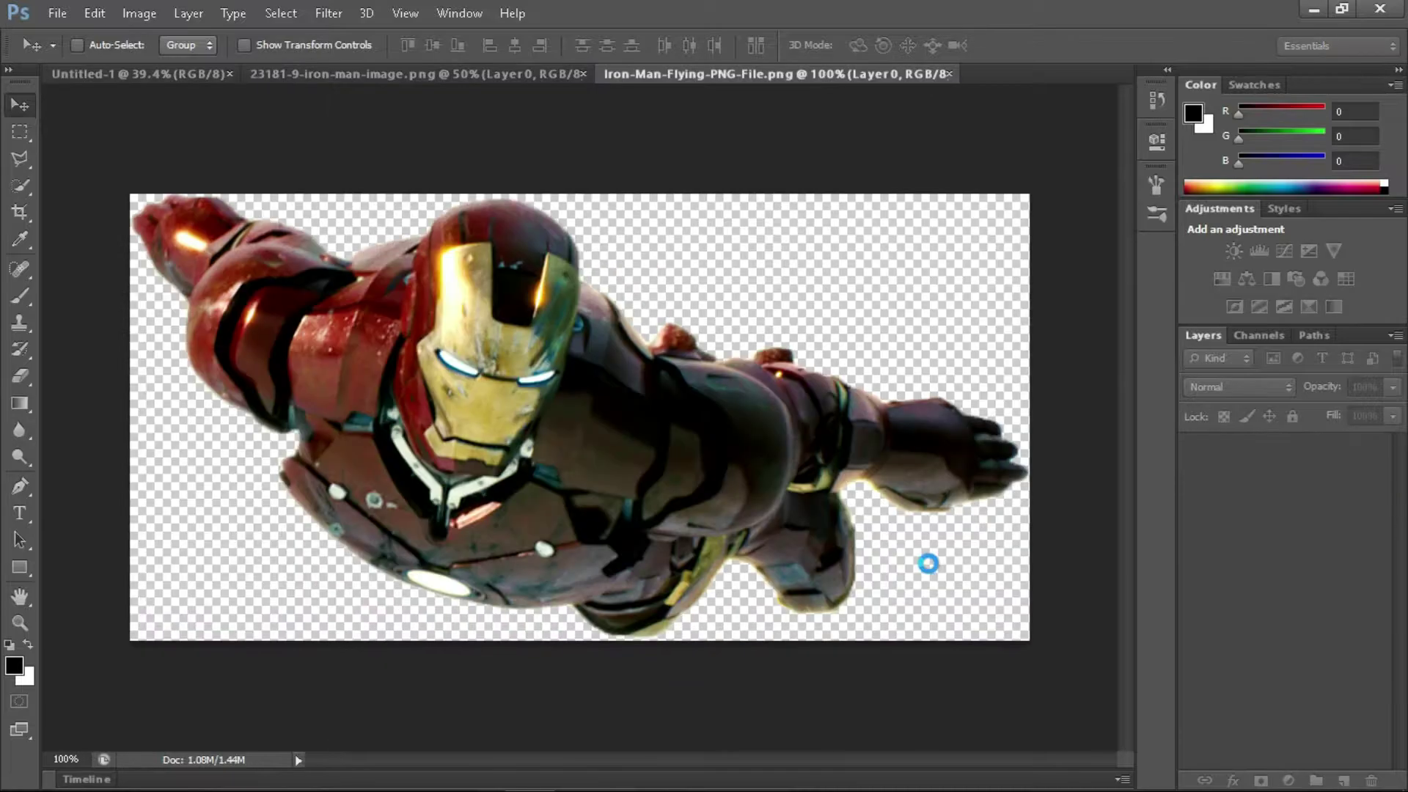
- Copy the Iron-Man-PNG-Photos figure into the 23181 image and bring the flying Iron Man into the poster
key("ctrl+Tab")
key("ctrl+Tab")
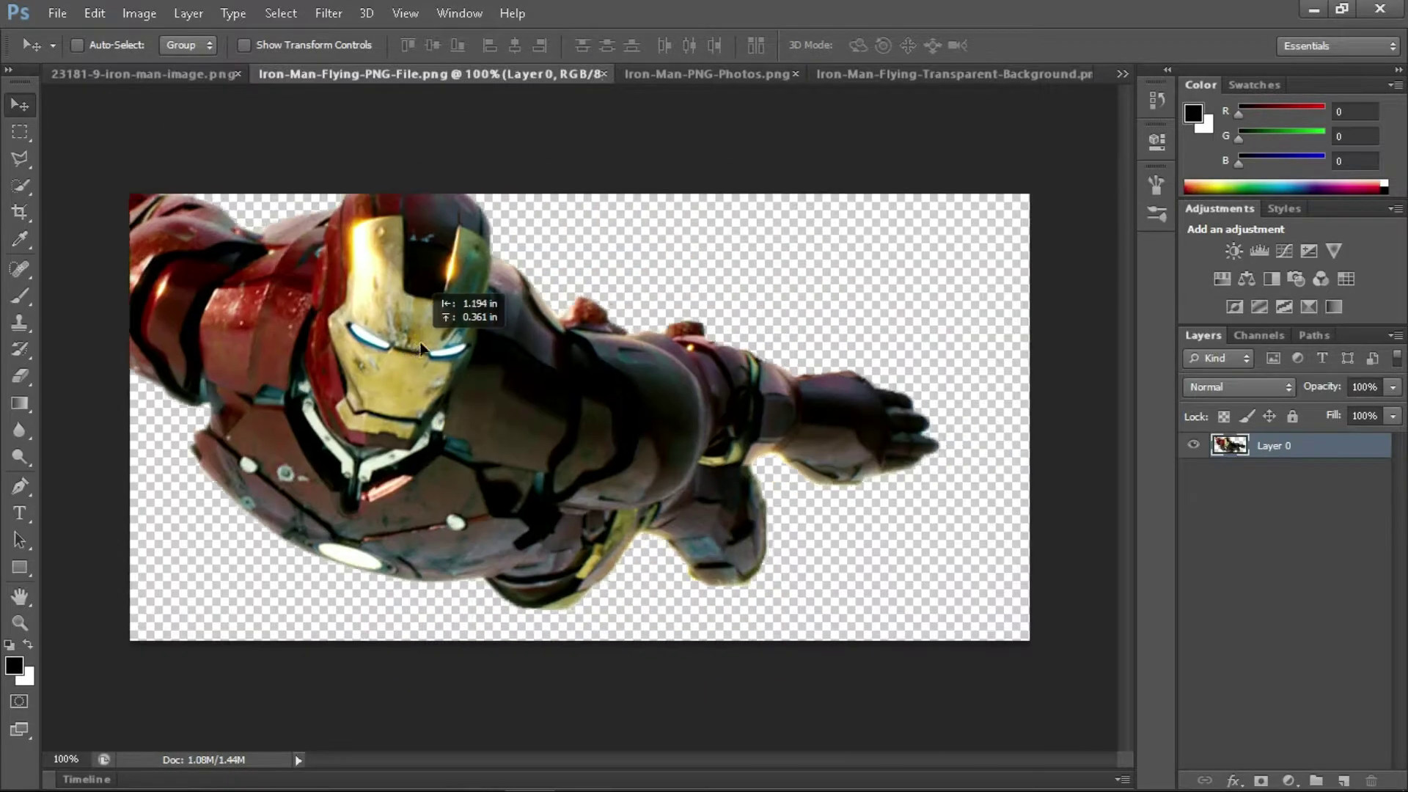
key("ctrl+Tab")
left_click_drag(618, 326, 572, 359)
left_click(762, 73)
left_click(721, 74)
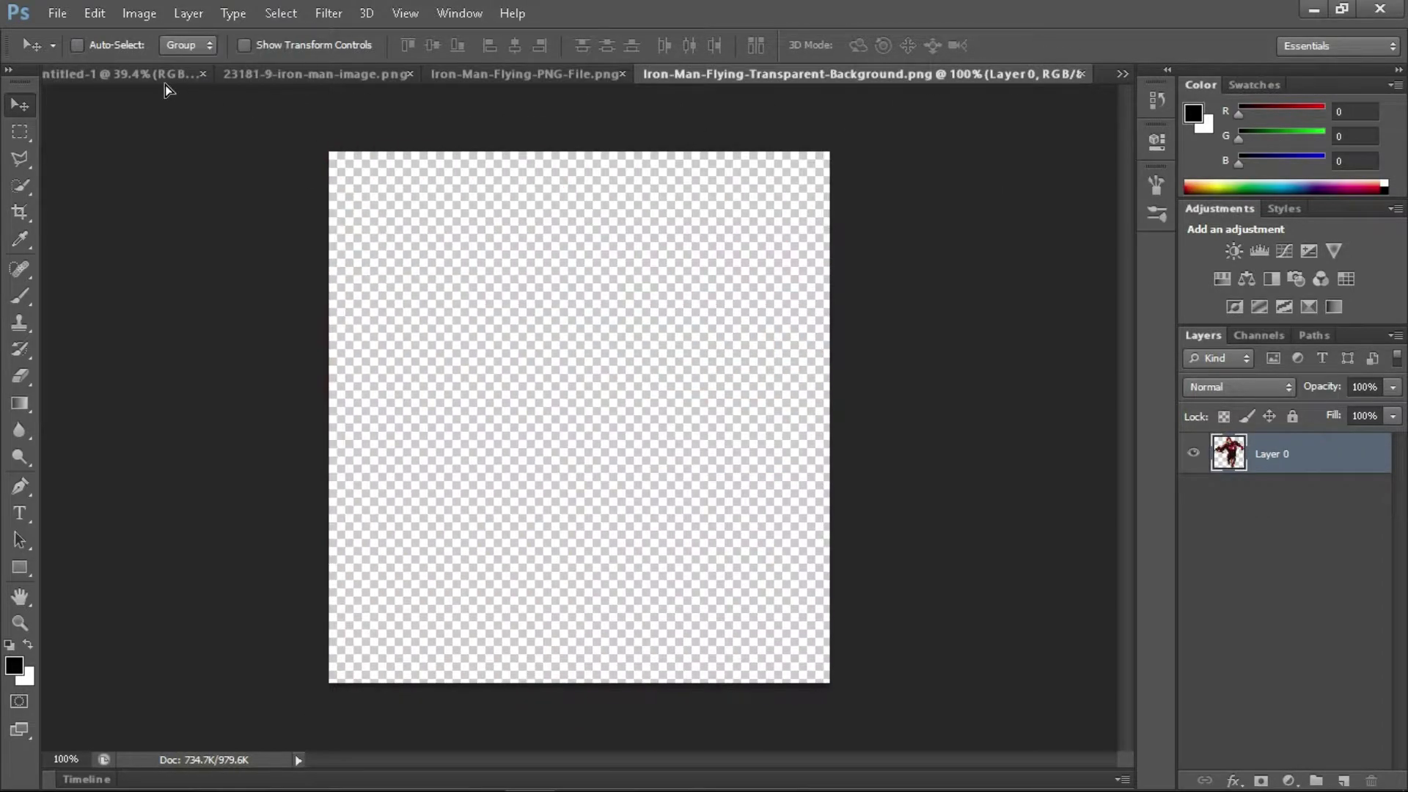
- Close the transparent-background image and drag Layers 0 and 1 from 23181 into Untitled-1
left_click(477, 74)
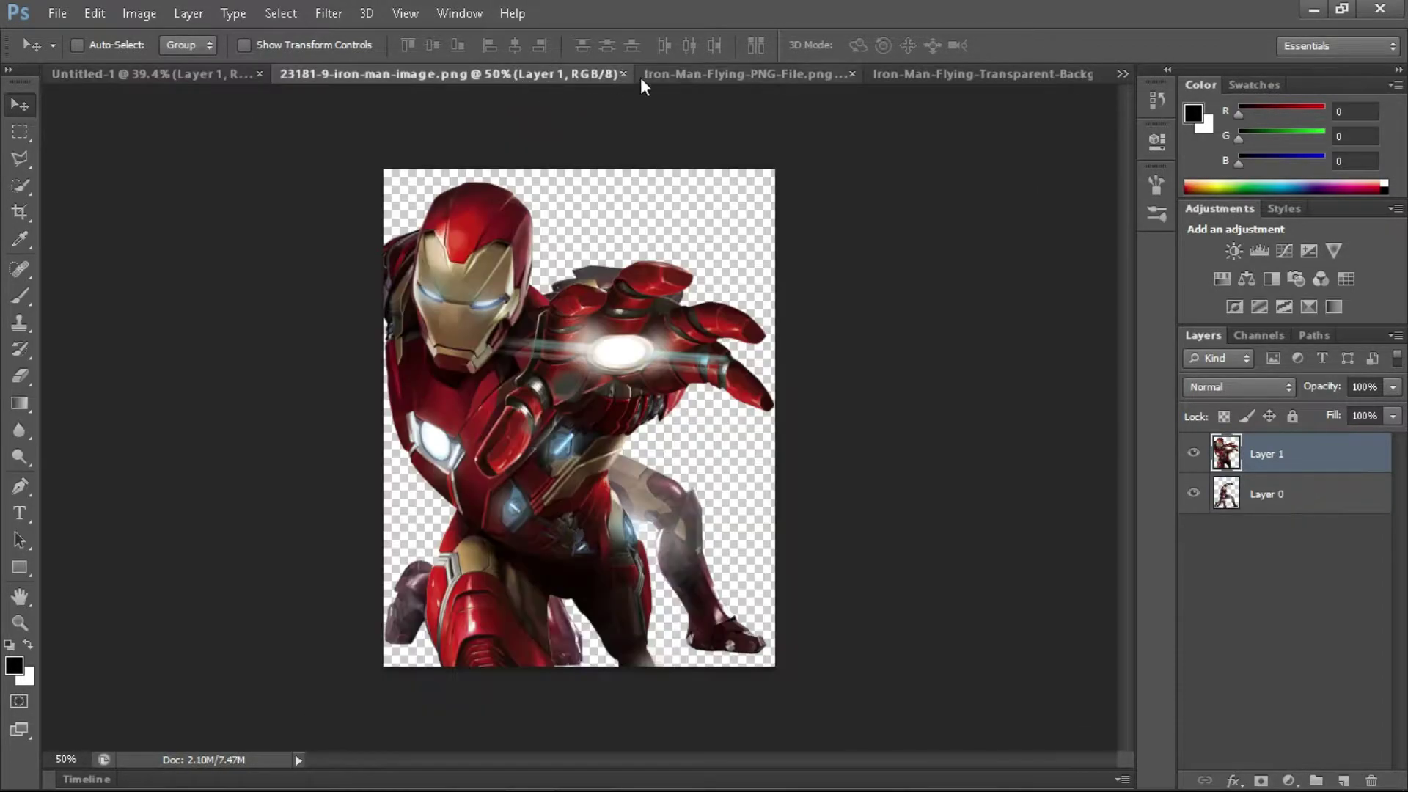
left_click(640, 75)
left_click(908, 76)
left_click(486, 73)
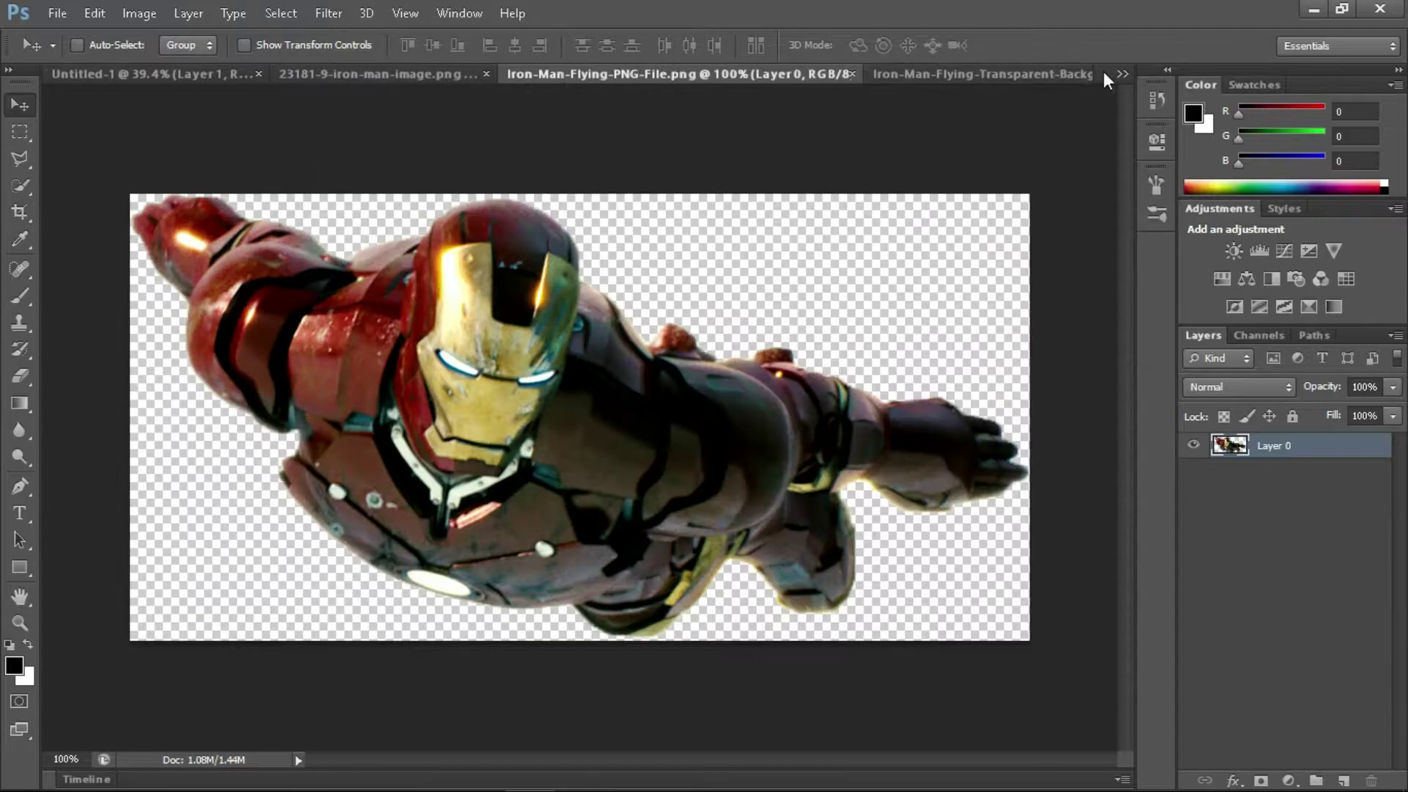
left_click(1102, 72)
left_click(552, 74)
left_click(1290, 493, "shift")
left_click_drag(579, 411, 539, 220)
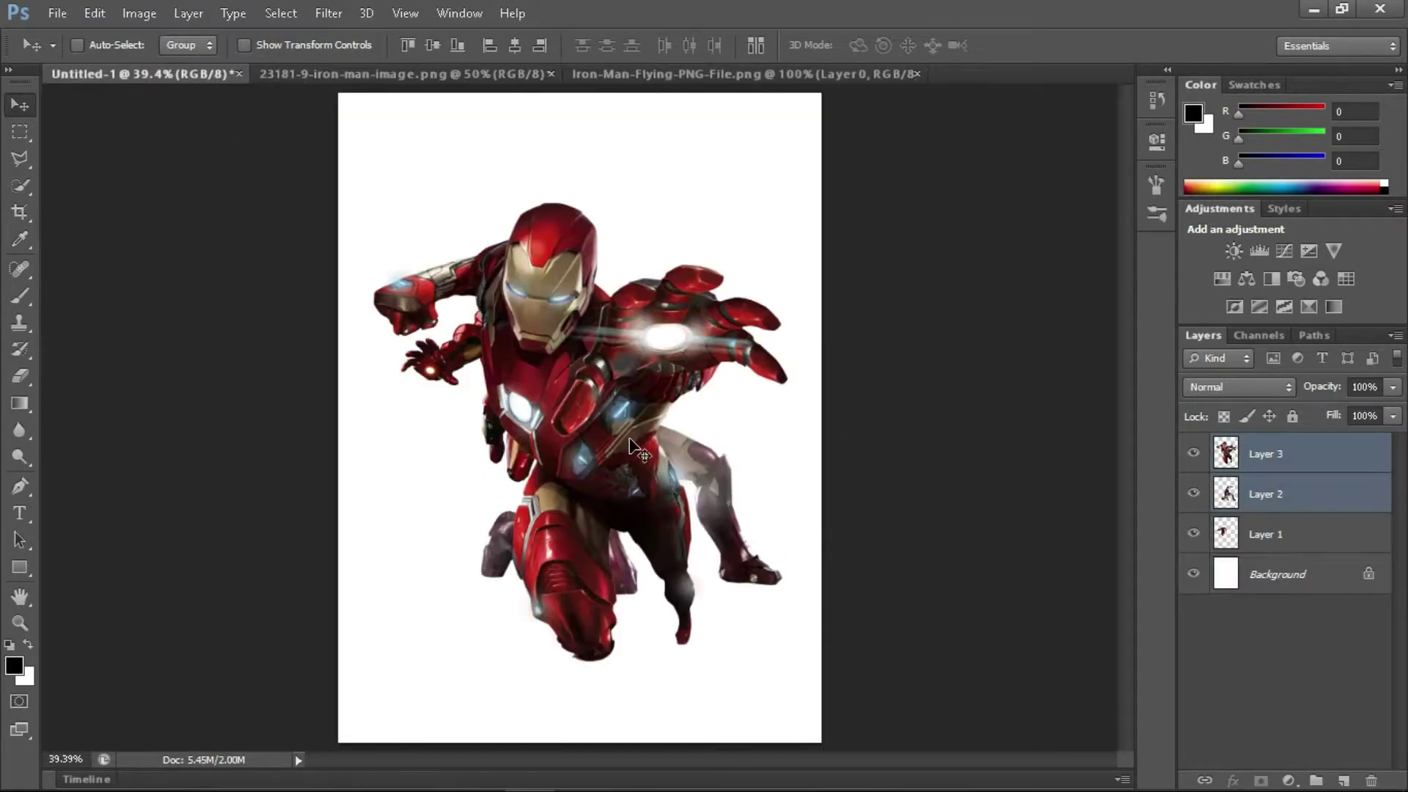
- Reposition the new Layer 3 figure, then hide Layers 3 and 1
left_click_drag(940, 468, 506, 322)
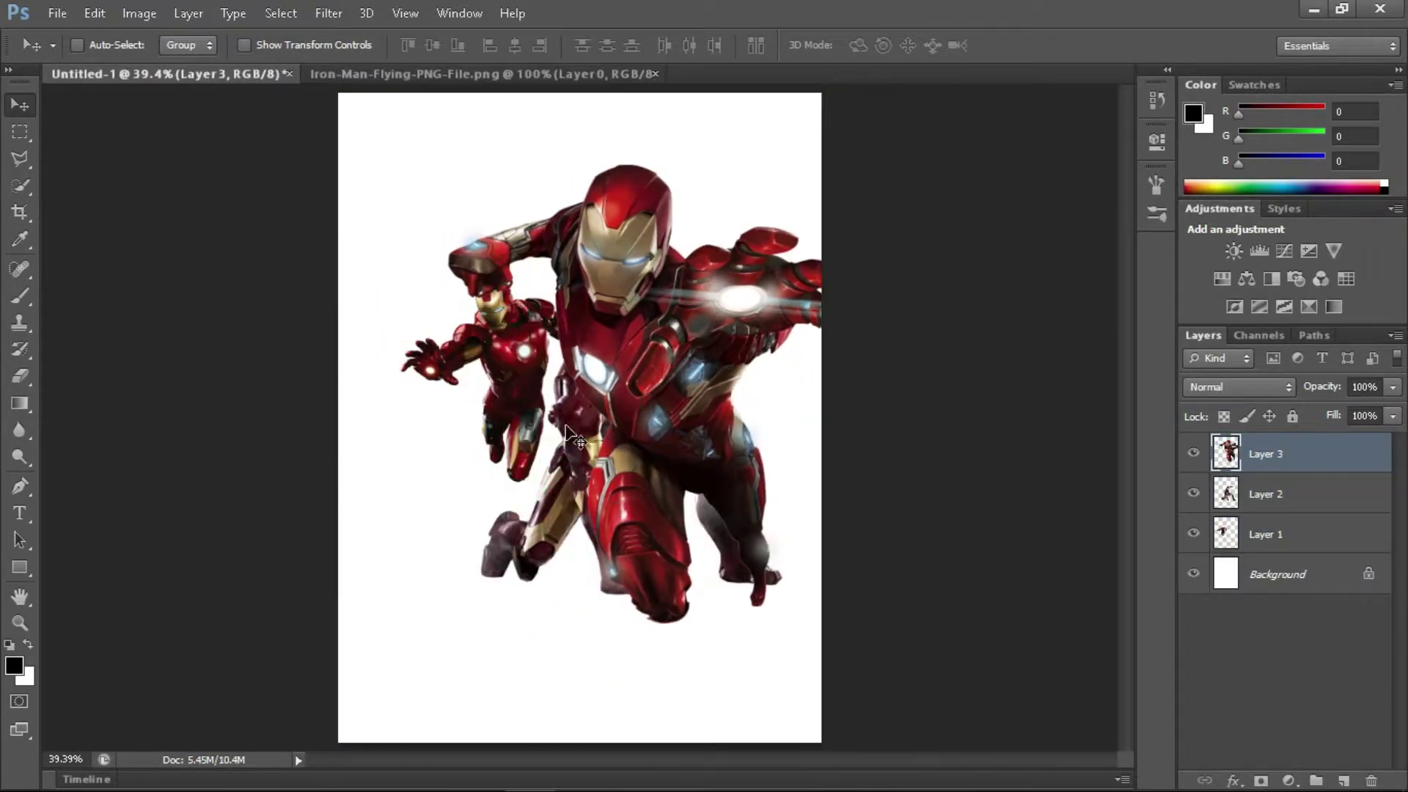
left_click(1193, 453)
left_click(1192, 533)
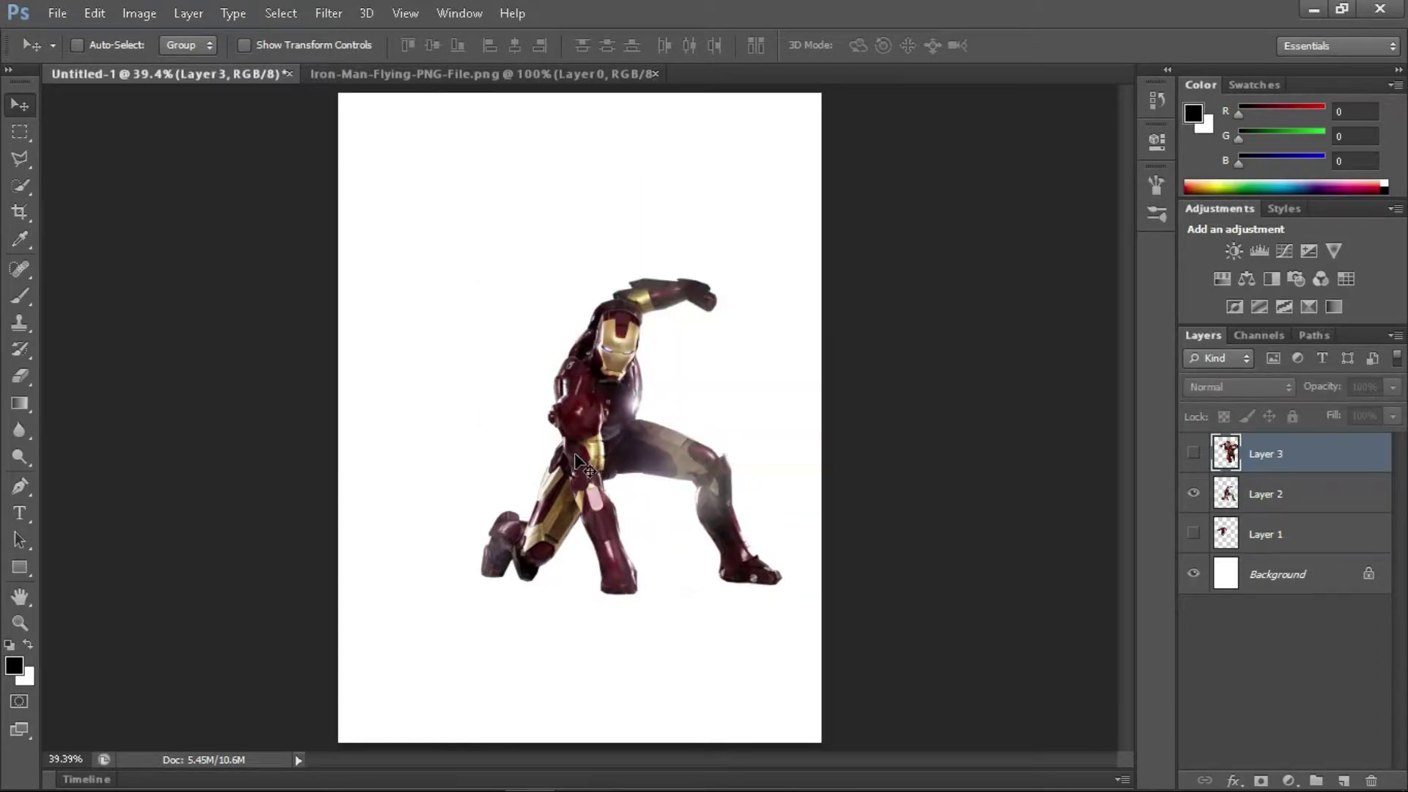
- Scale up the Layer 2 Iron Man and shift it down and left
left_click(1290, 493)
key("ctrl+t")
left_click_drag(779, 587, 895, 638)
mouse_move(594, 440)
left_mouse_down()
mouse_move(546, 477)
mouse_move(594, 437)
left_mouse_up()
key("Return")
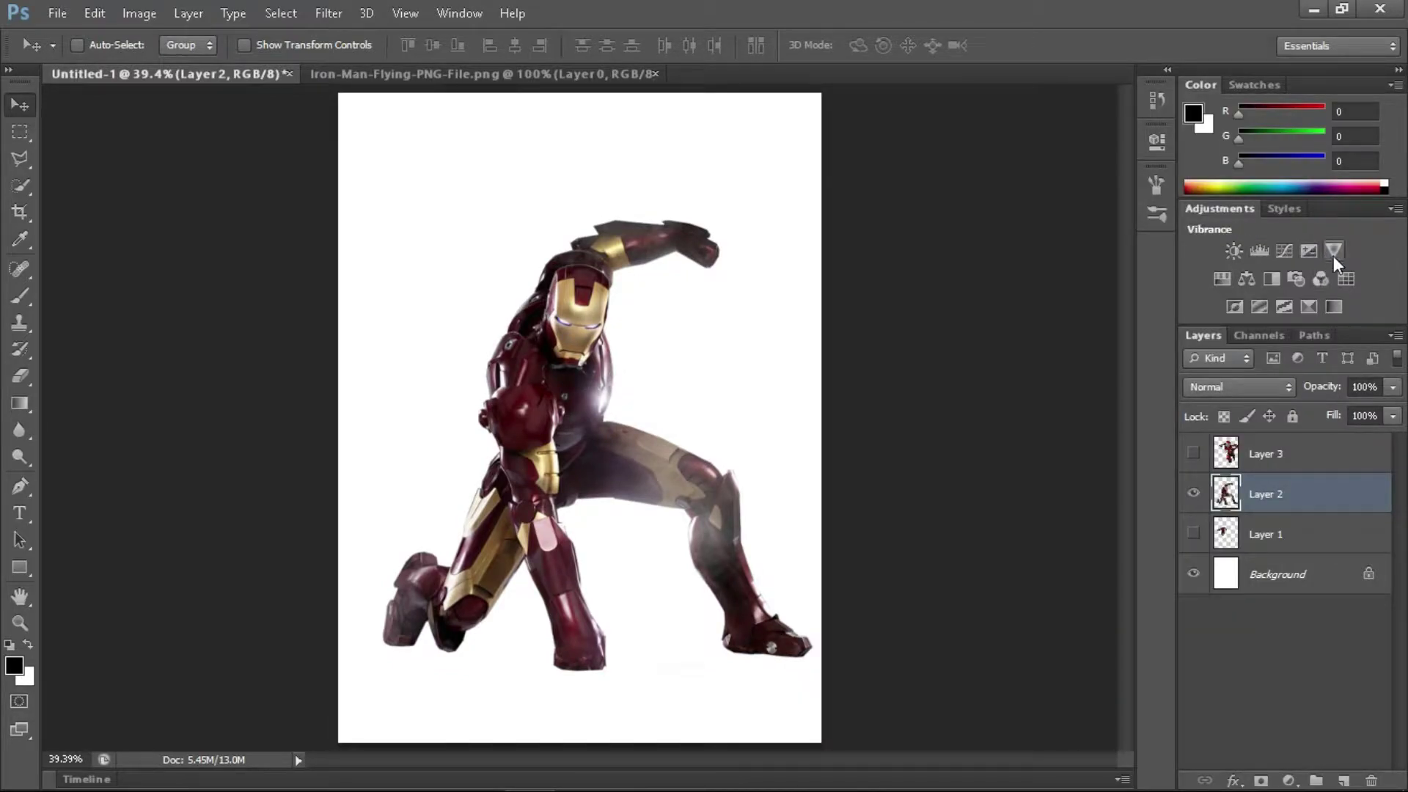
- Add a Vibrance adjustment above Layer 2 with near-full vibrance and raised saturation
left_click(1333, 250)
left_click(1103, 211)
left_click_drag(980, 250, 1021, 250)
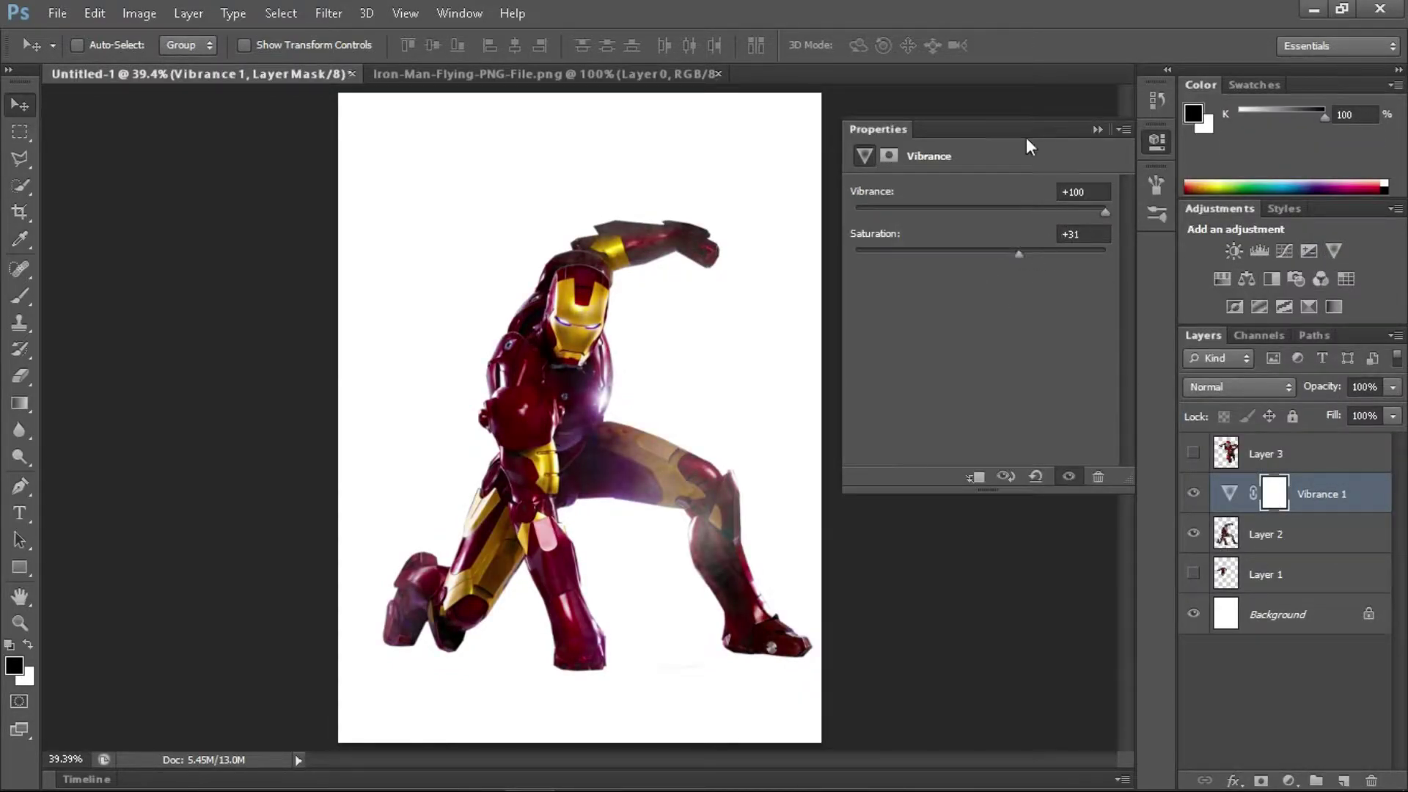
left_click(1157, 141)
- Show Layer 3 below Layer 2, transform it, and move the Layer 2 figure up
left_click(1193, 453)
left_click_drag(1320, 465, 1290, 554)
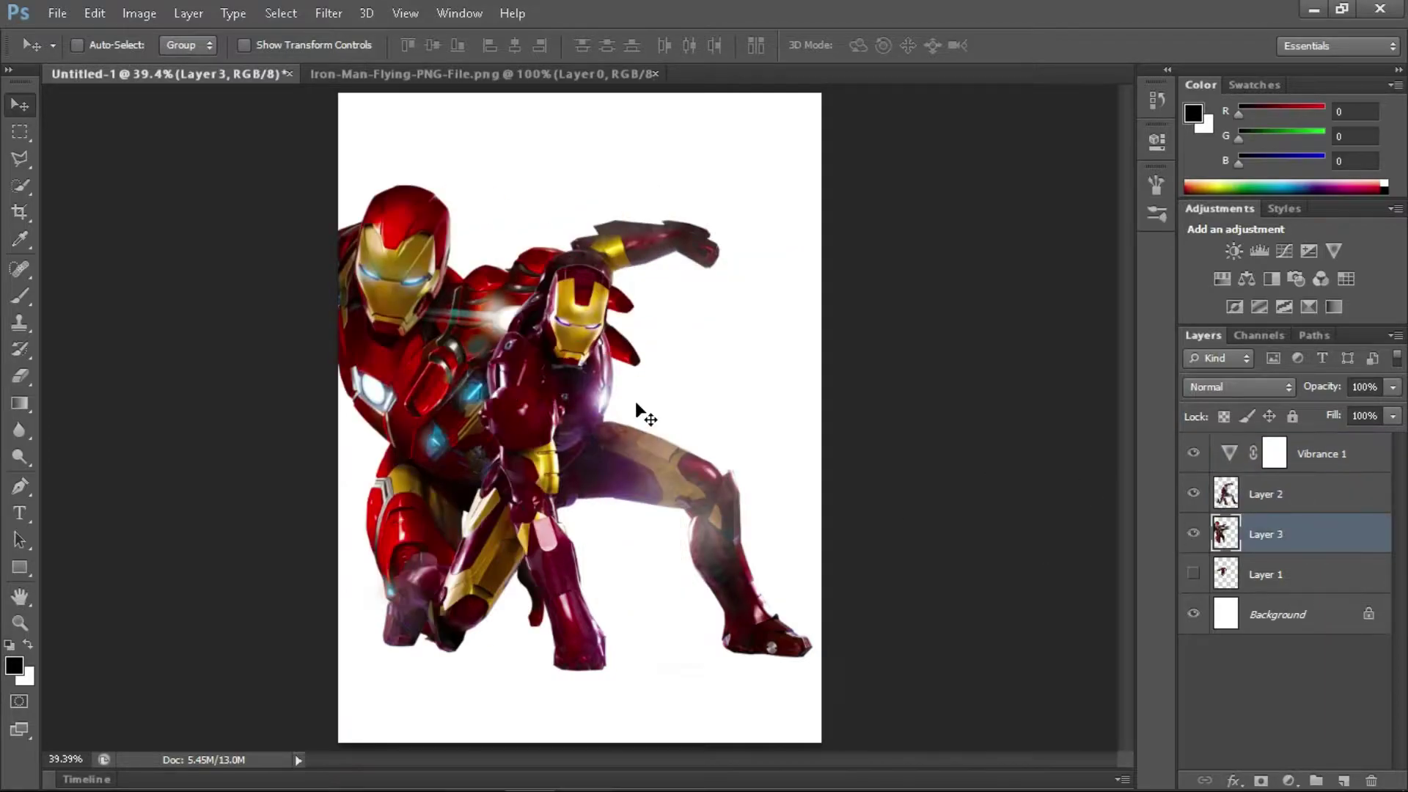
key("ctrl+t")
mouse_move(638, 409)
left_mouse_down()
mouse_move(480, 375)
mouse_move(714, 388)
left_mouse_up()
key("Return")
left_click_drag(558, 420, 559, 365)
- Enlarge the red Iron Man to about 120% and place it on the right
left_click(762, 336, "ctrl")
key("ctrl+t")
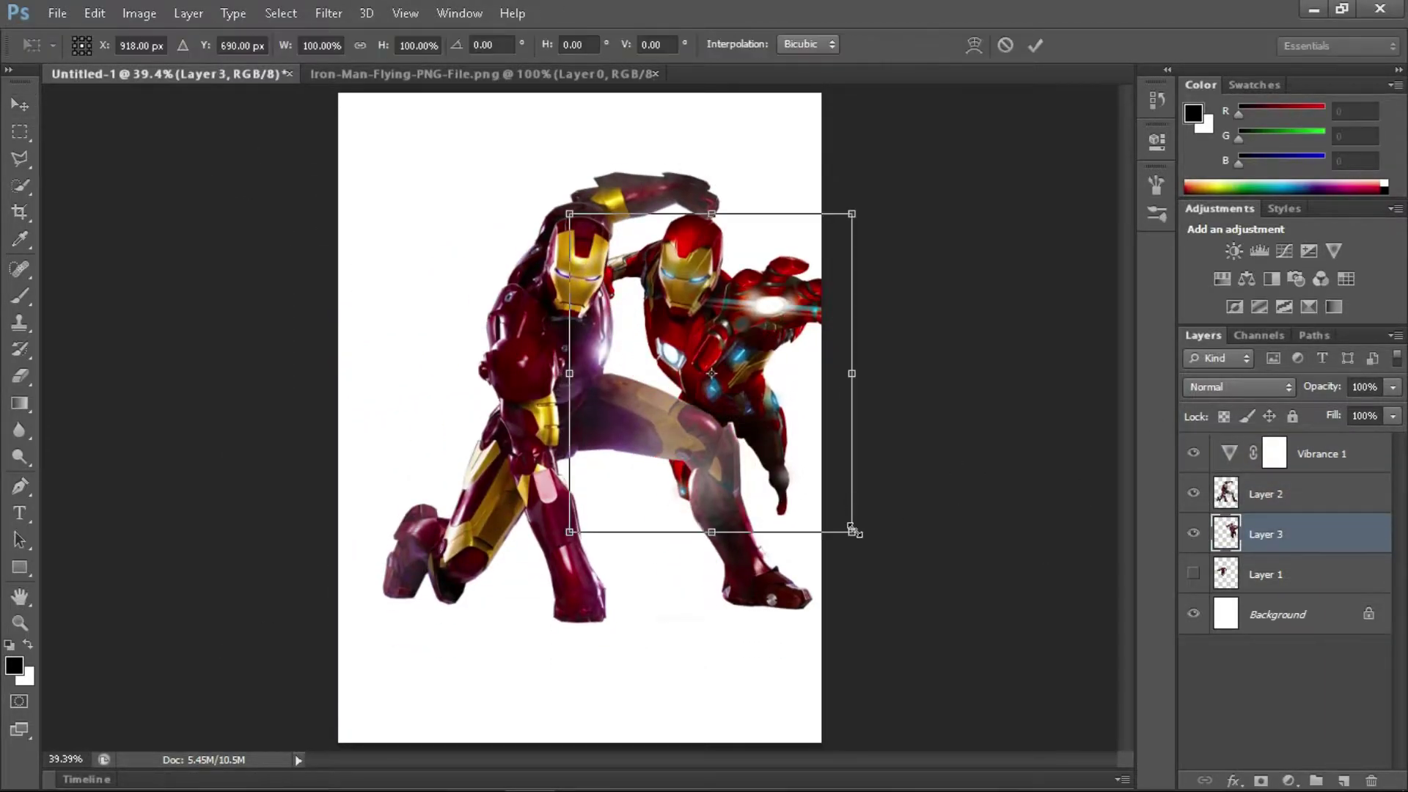
left_click_drag(851, 528, 872, 579)
left_click_drag(775, 411, 742, 400)
key("Return")
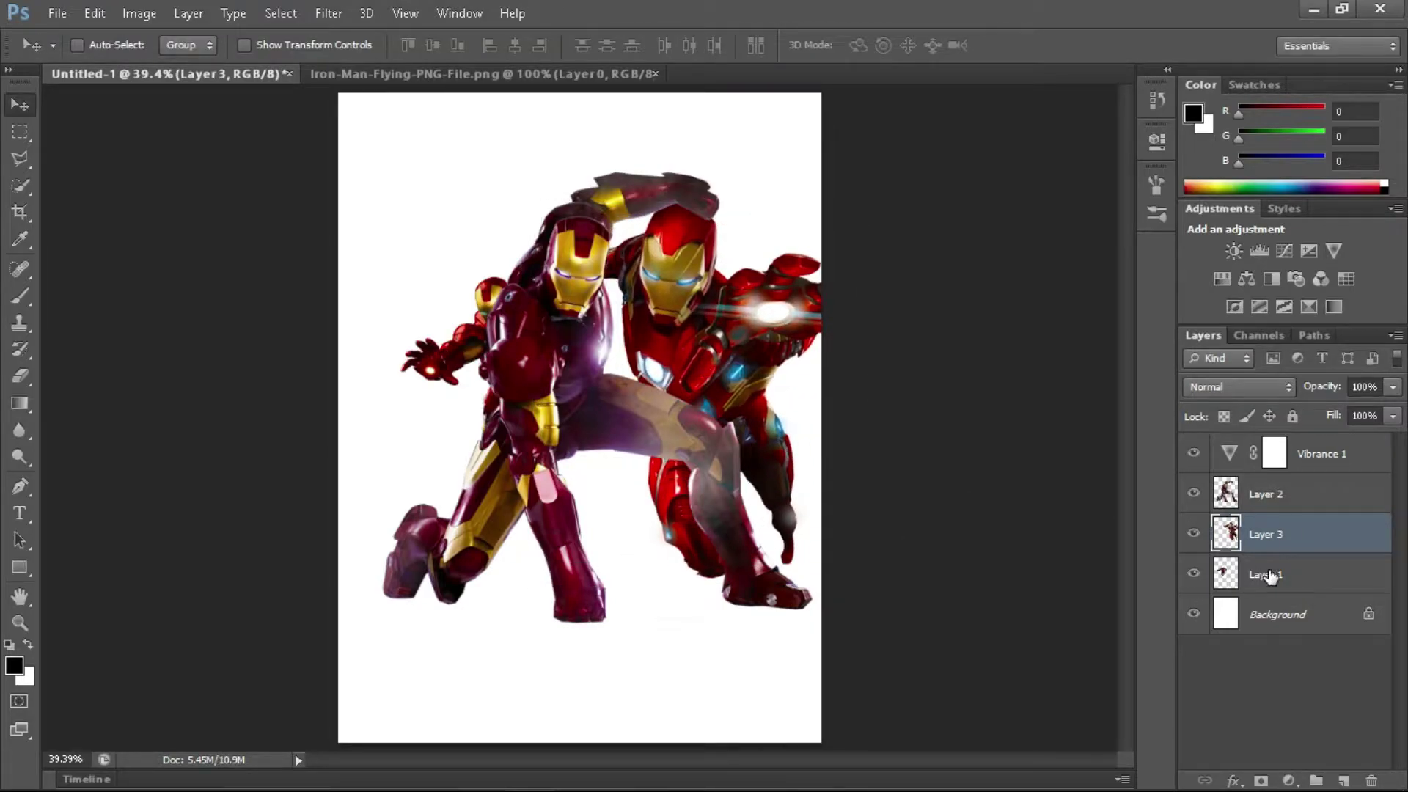
- Show the small Layer 1 Iron Man, enlarge it and move it to the left side
left_click(1193, 574)
left_click(1265, 574)
key("ctrl+t")
mouse_move(402, 277)
left_mouse_down()
mouse_move(382, 243)
mouse_move(315, 231)
left_mouse_up()
left_click_drag(456, 337, 381, 315)
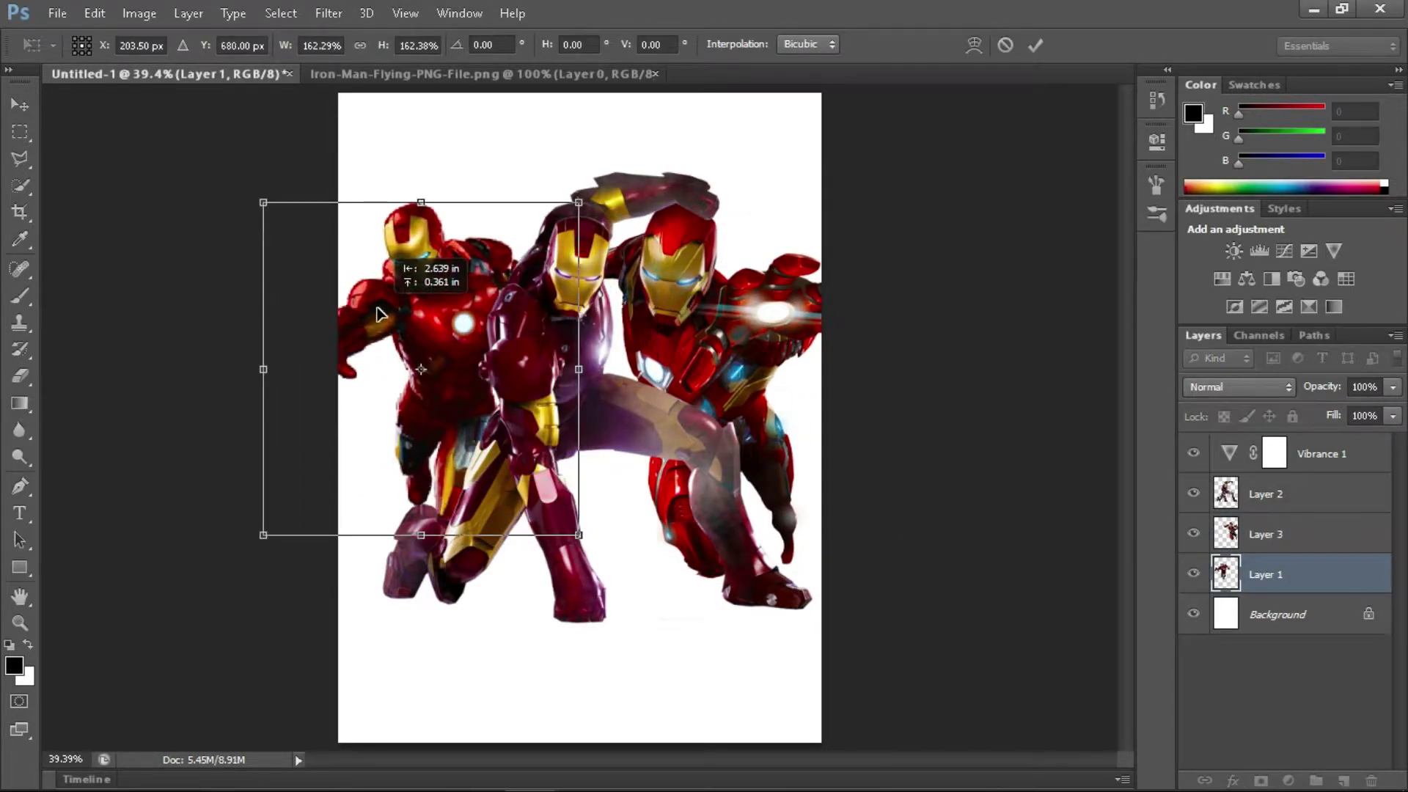
left_click_drag(264, 207, 220, 175)
key("Return")
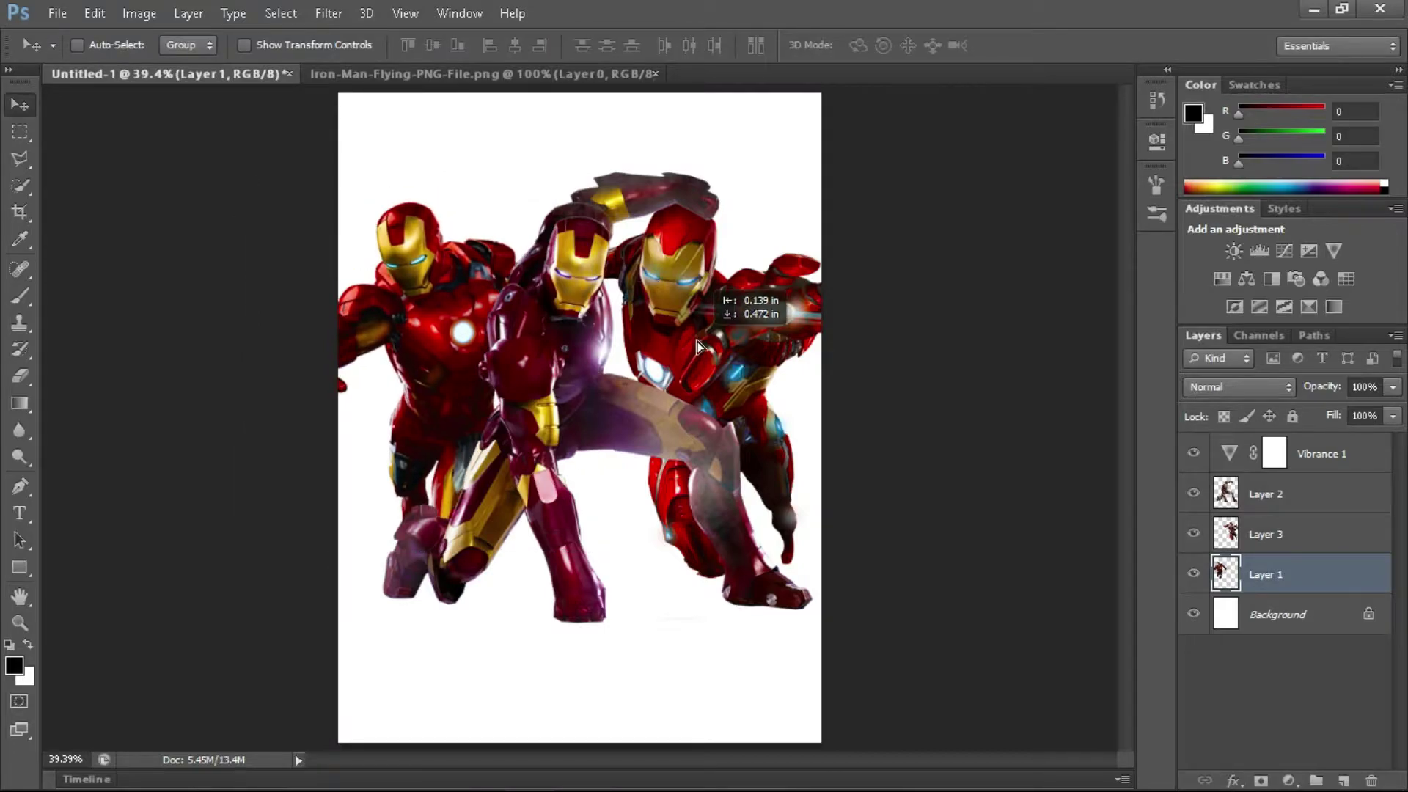
- Try a second Vibrance adjustment at about +20, then delete it
left_click(1265, 493, "shift")
left_click(1333, 250)
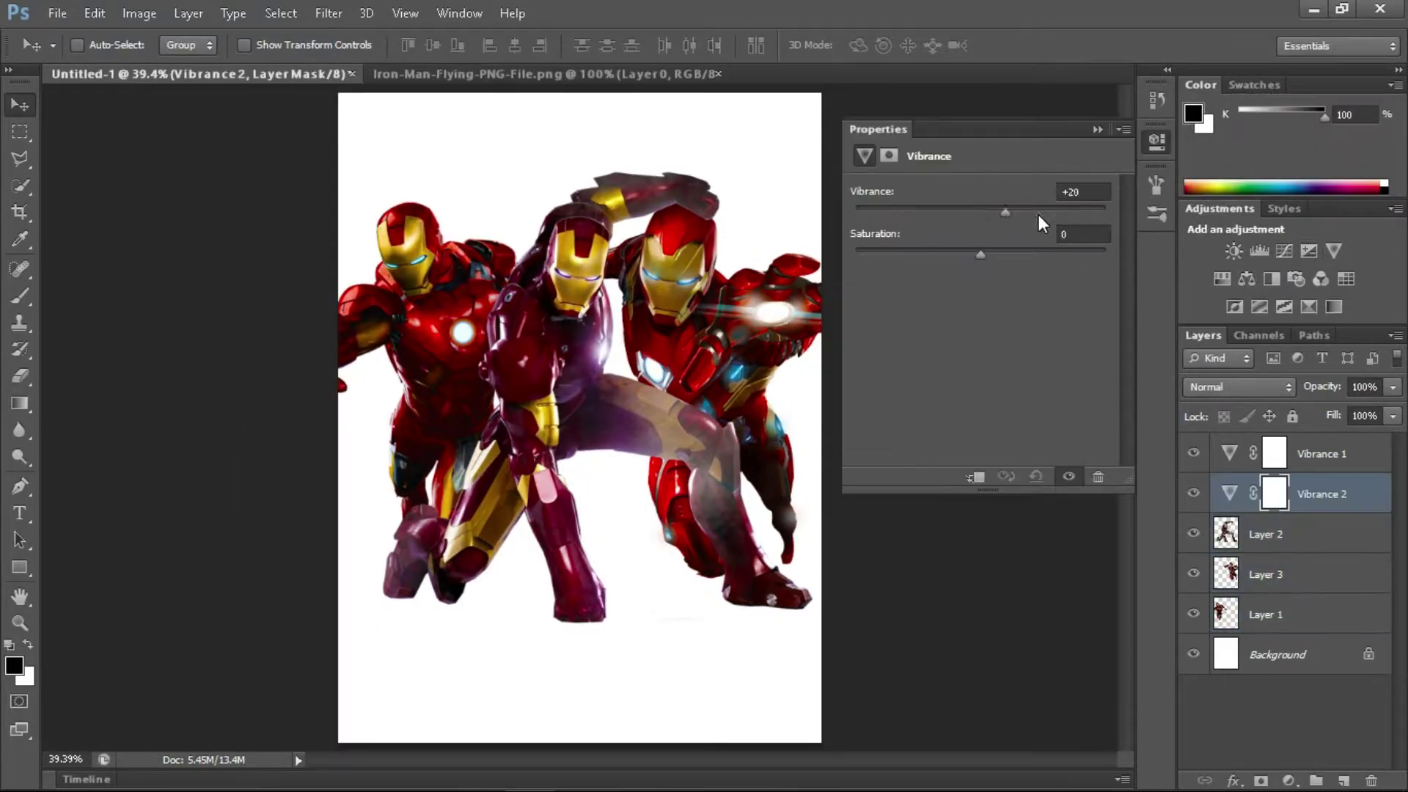
left_click_drag(980, 212, 1000, 227)
left_click(969, 618)
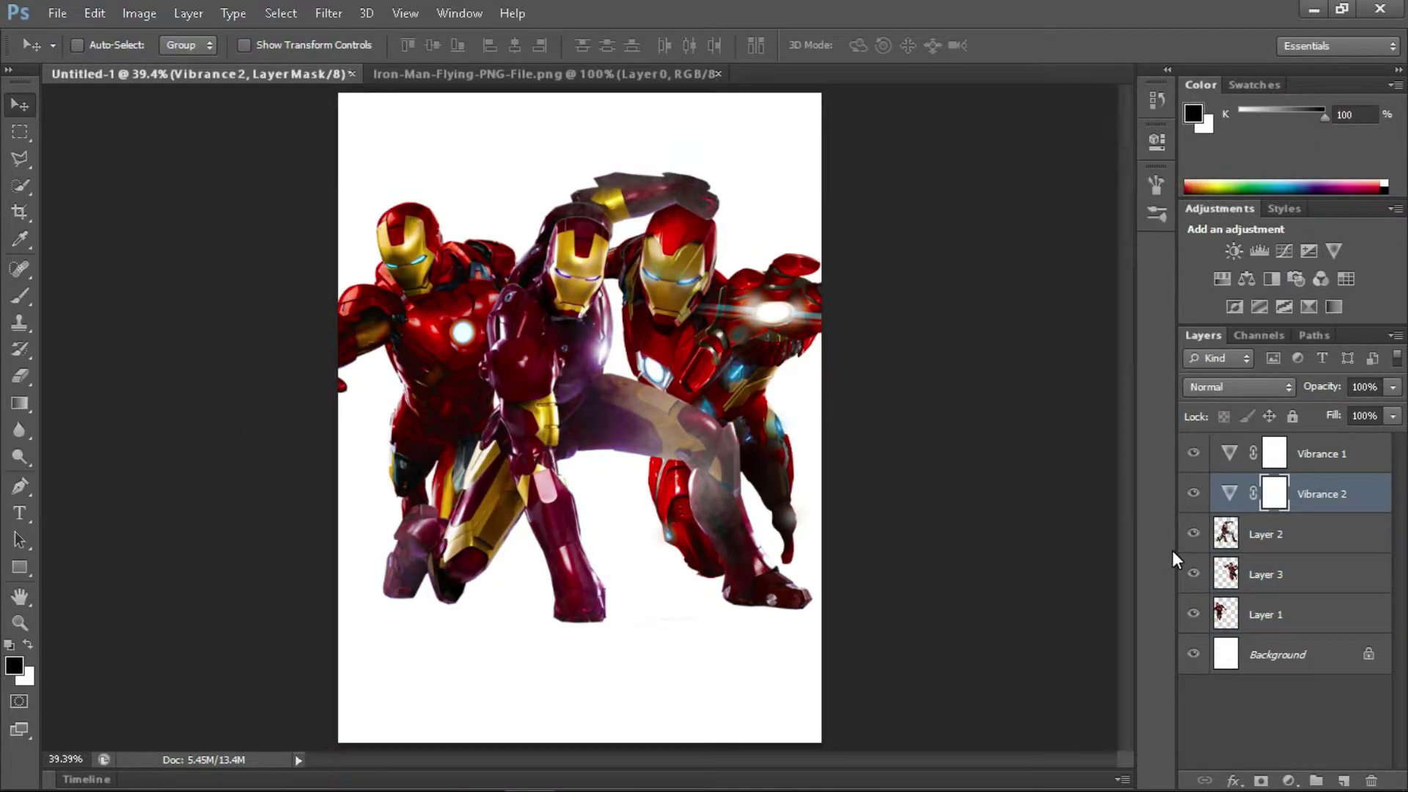
key("ctrl+e")
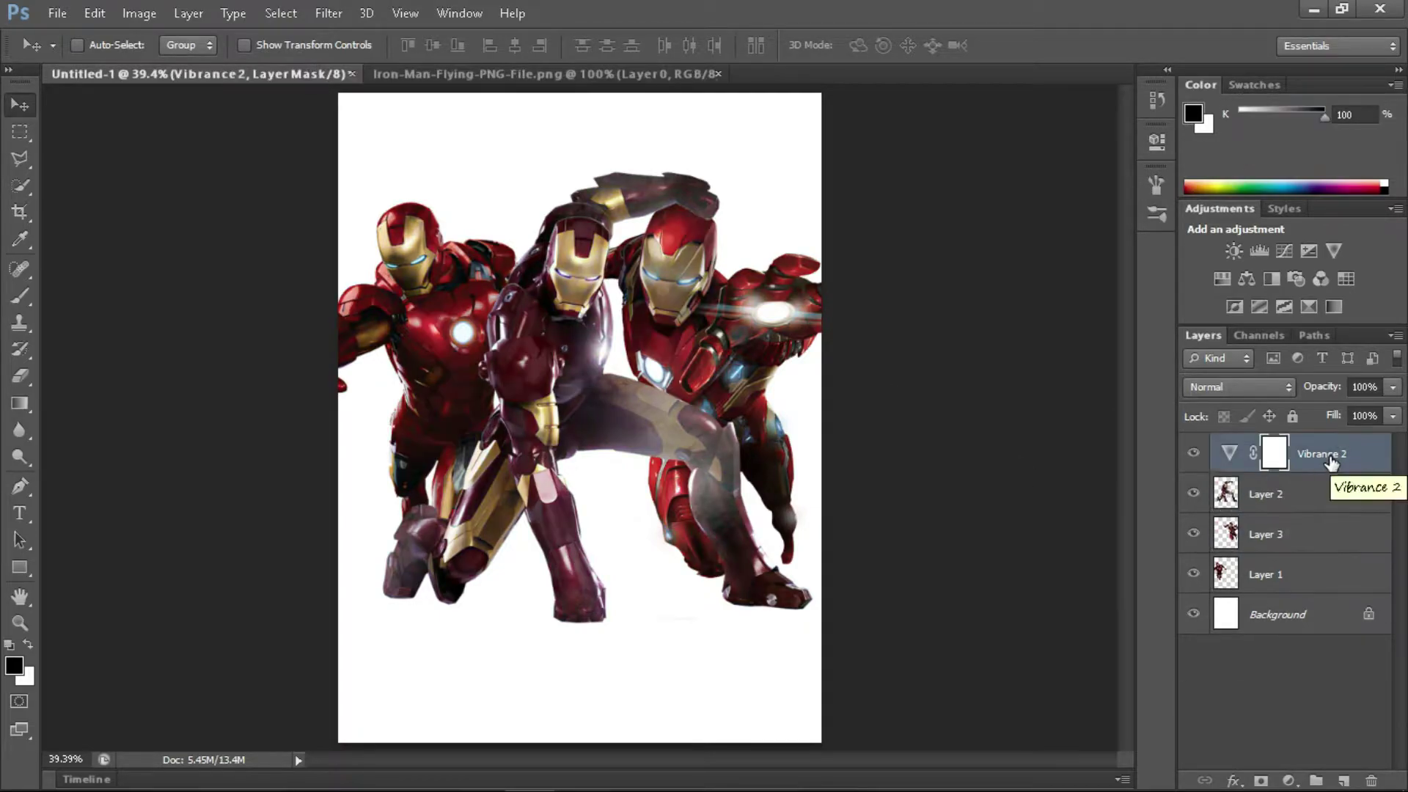
- Check Layer 2's blend mode and layer style, leaving them at Normal
left_click(1239, 386)
left_click(1320, 484)
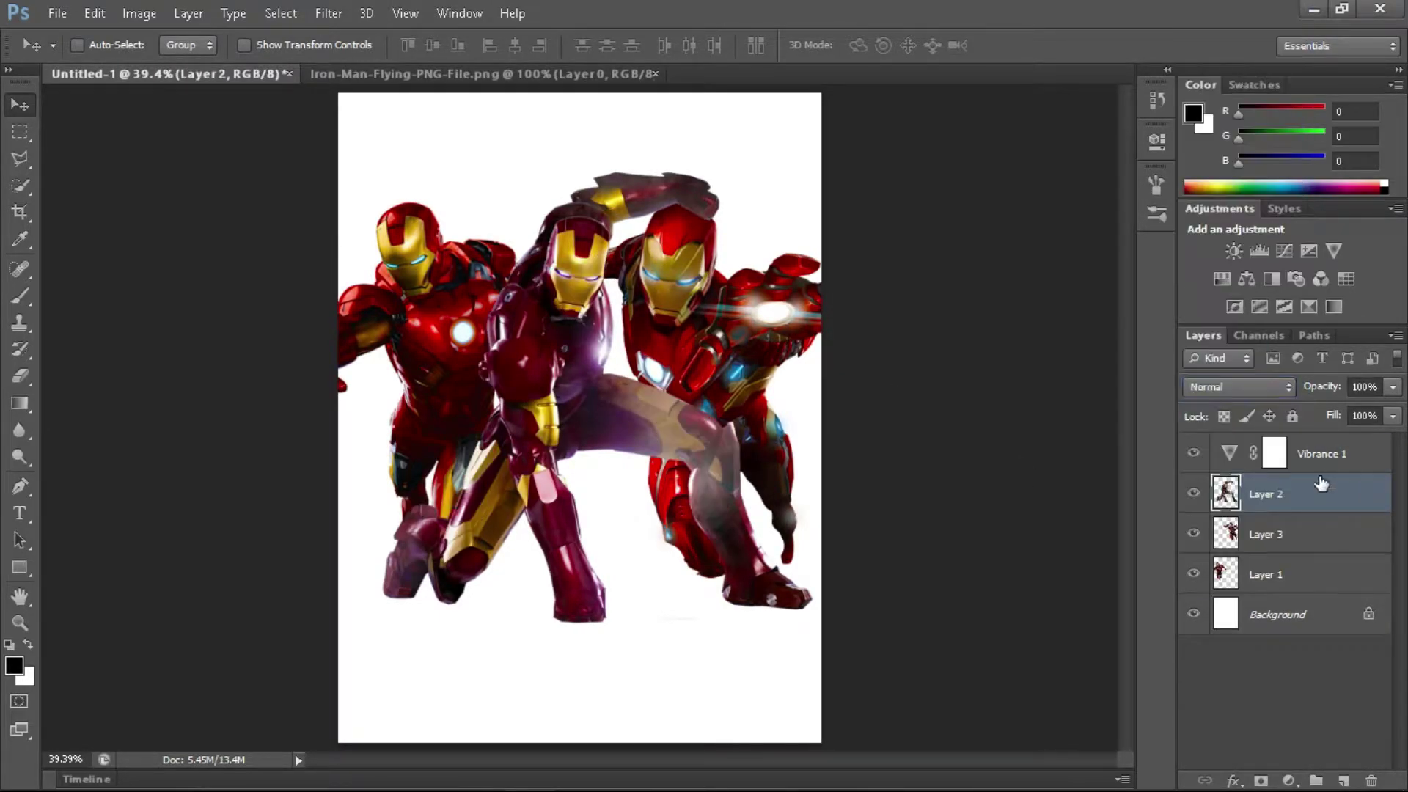
double_click(1214, 522)
key("Escape")
- Add a Color Balance clipped to Layer 2 with Midtones Red +61, then paste the dark landscape
left_click(1245, 278)
left_click_drag(948, 236, 1003, 240)
right_click(979, 239)
left_click(1022, 382)
mouse_move(947, 313)
left_mouse_down()
mouse_move(915, 315)
mouse_move(962, 316)
mouse_move(962, 273)
left_mouse_up()
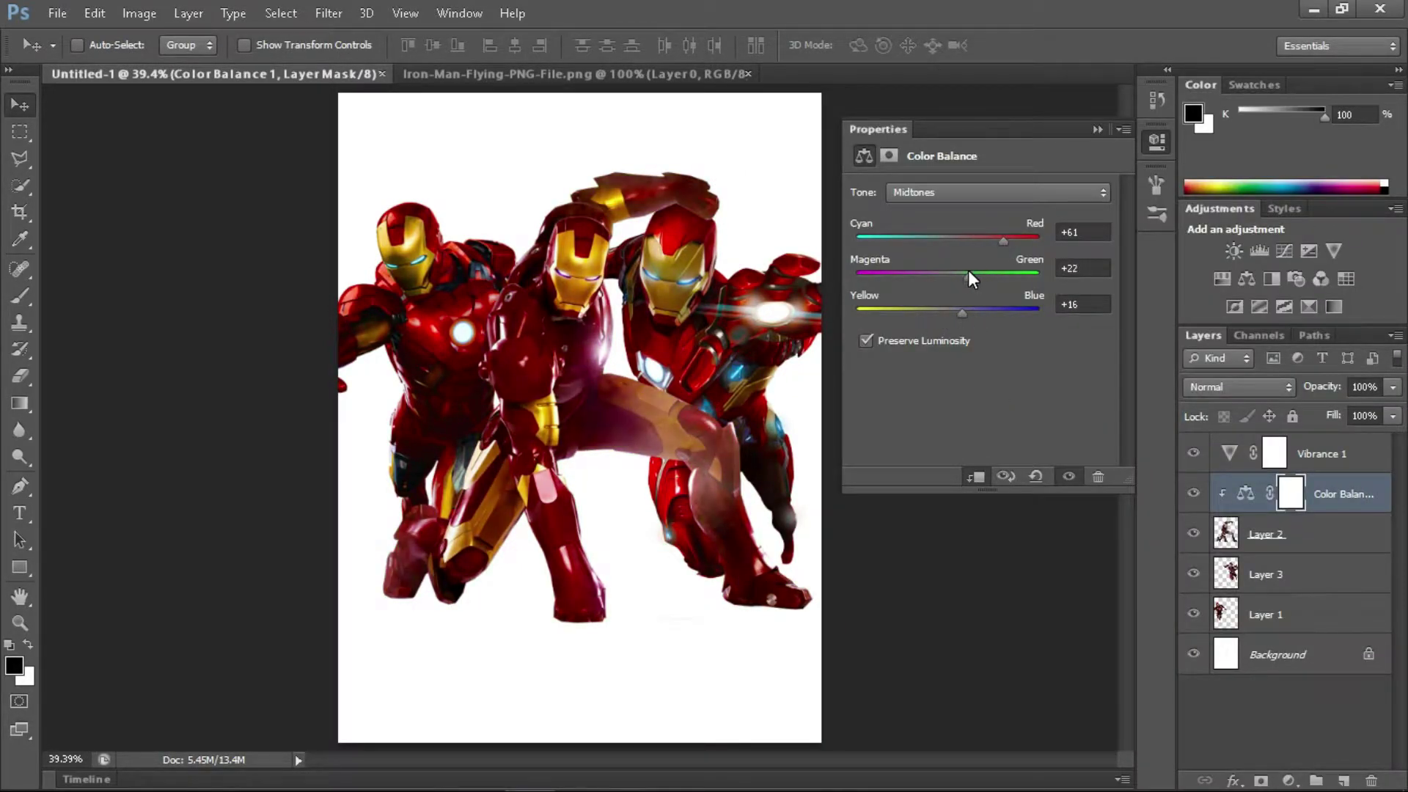
scroll(607, 328, "down", 1)
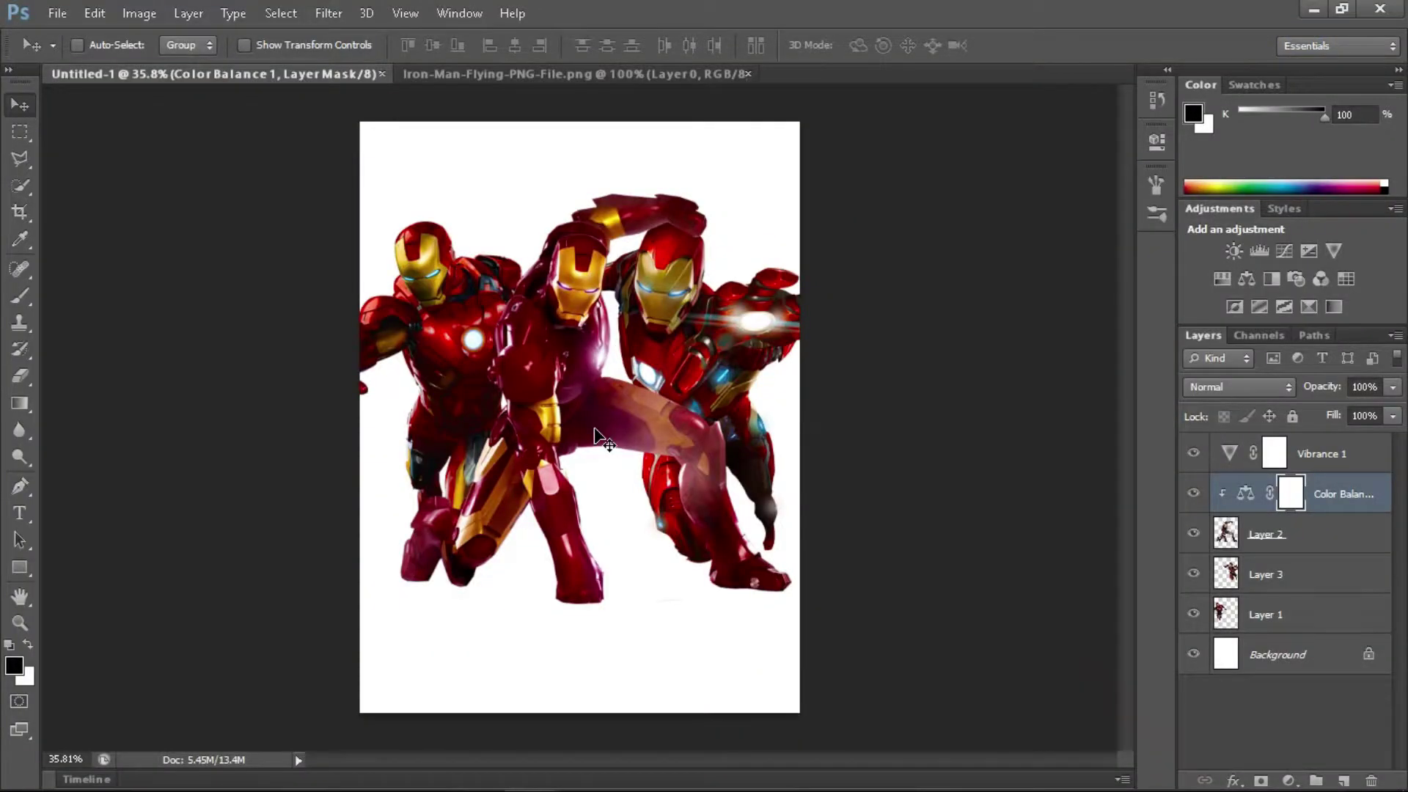
key("ctrl+v")
- Move the landscape behind the Iron Men and add an unclipped, darkening Brightness/Contrast adjustment
left_click_drag(1261, 492, 1190, 657)
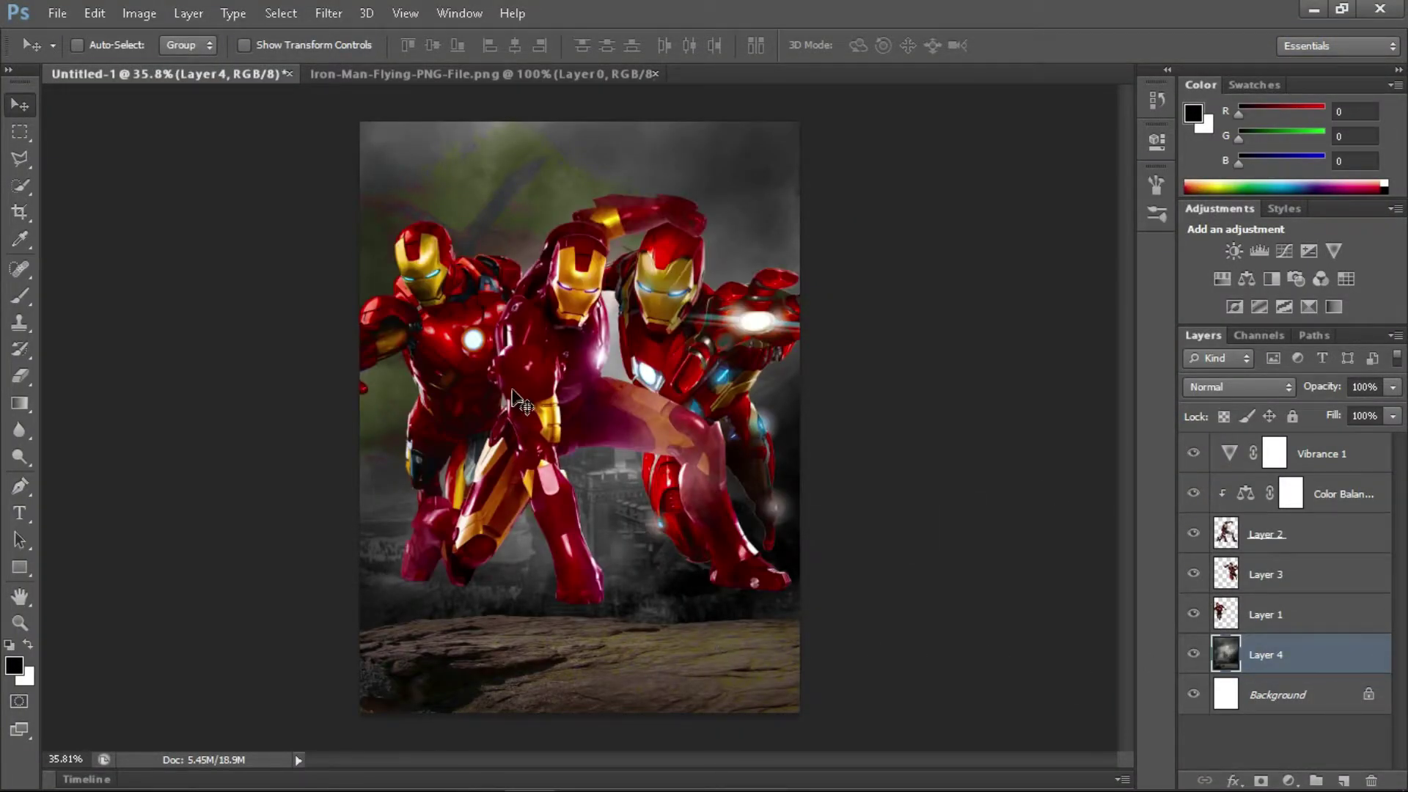
left_click(1266, 534)
left_click(1233, 251)
mouse_move(979, 244)
left_mouse_down()
mouse_move(942, 244)
mouse_move(964, 249)
mouse_move(948, 287)
left_mouse_up()
left_click(975, 476)
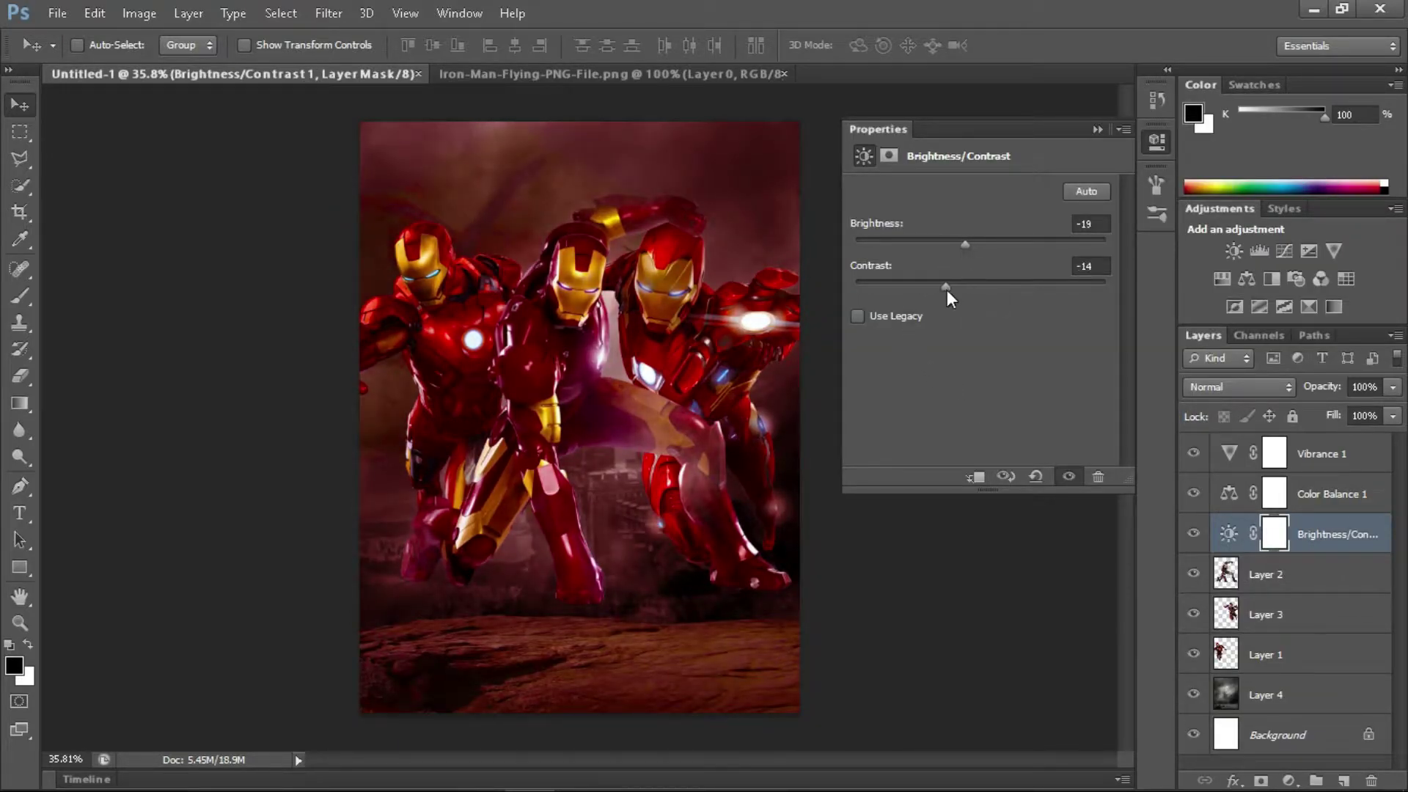
left_click(1124, 129)
- Apply a 4.2 px Gaussian Blur to the Layer 4 landscape and duplicate it
left_click(1266, 694)
left_click(328, 13)
left_click(616, 319)
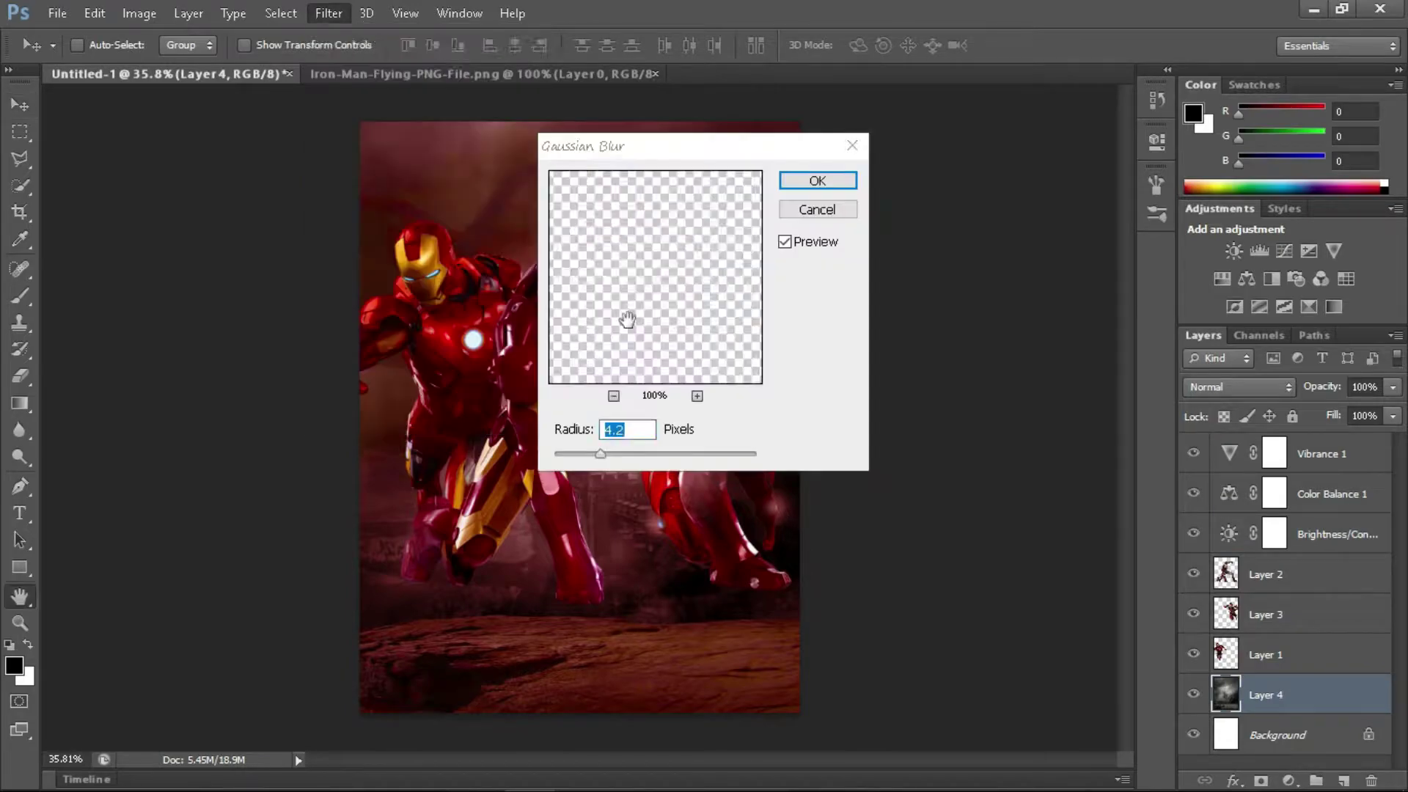
key("Return")
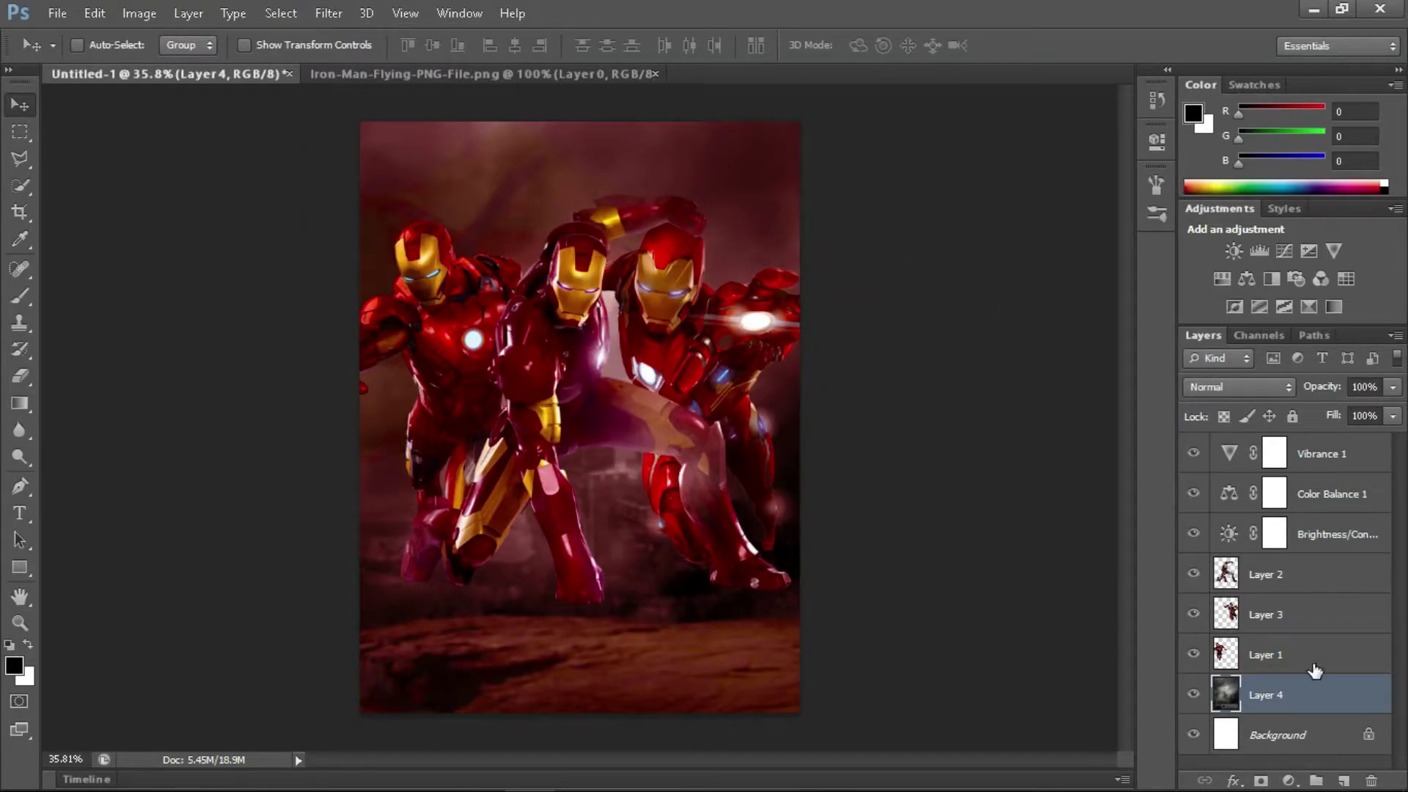
key("ctrl+j")
- Merge the three figure layers and place Layer 4 copy above them with a black mask
left_click(1330, 574)
left_click(1325, 654, "shift")
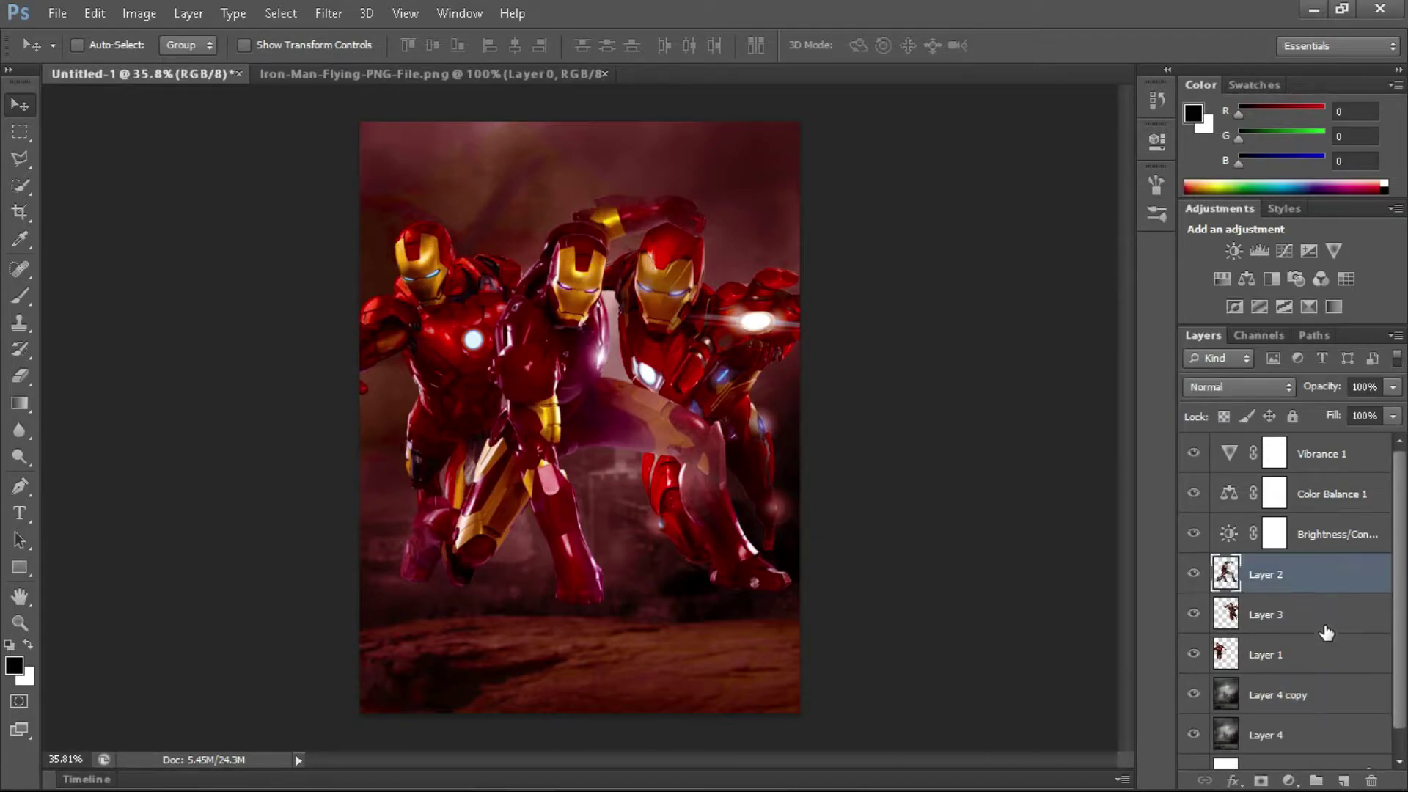
right_click(1326, 645)
left_click(850, 591)
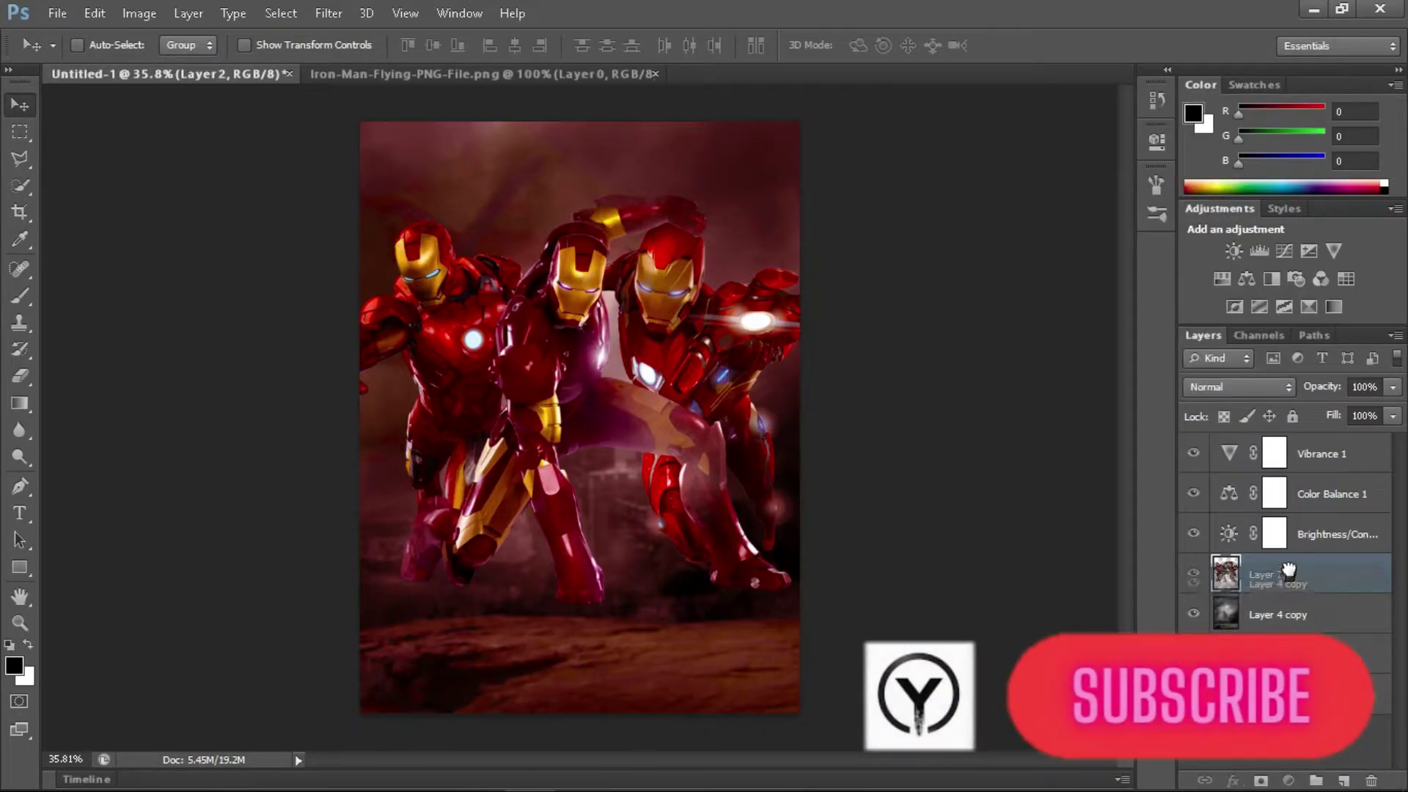
left_click_drag(1298, 614, 1297, 568)
left_click(1260, 780)
key("ctrl+i")
- Brush white on the mask to reveal the texture over the lower-right leg, then shrink the brush
left_click(19, 296)
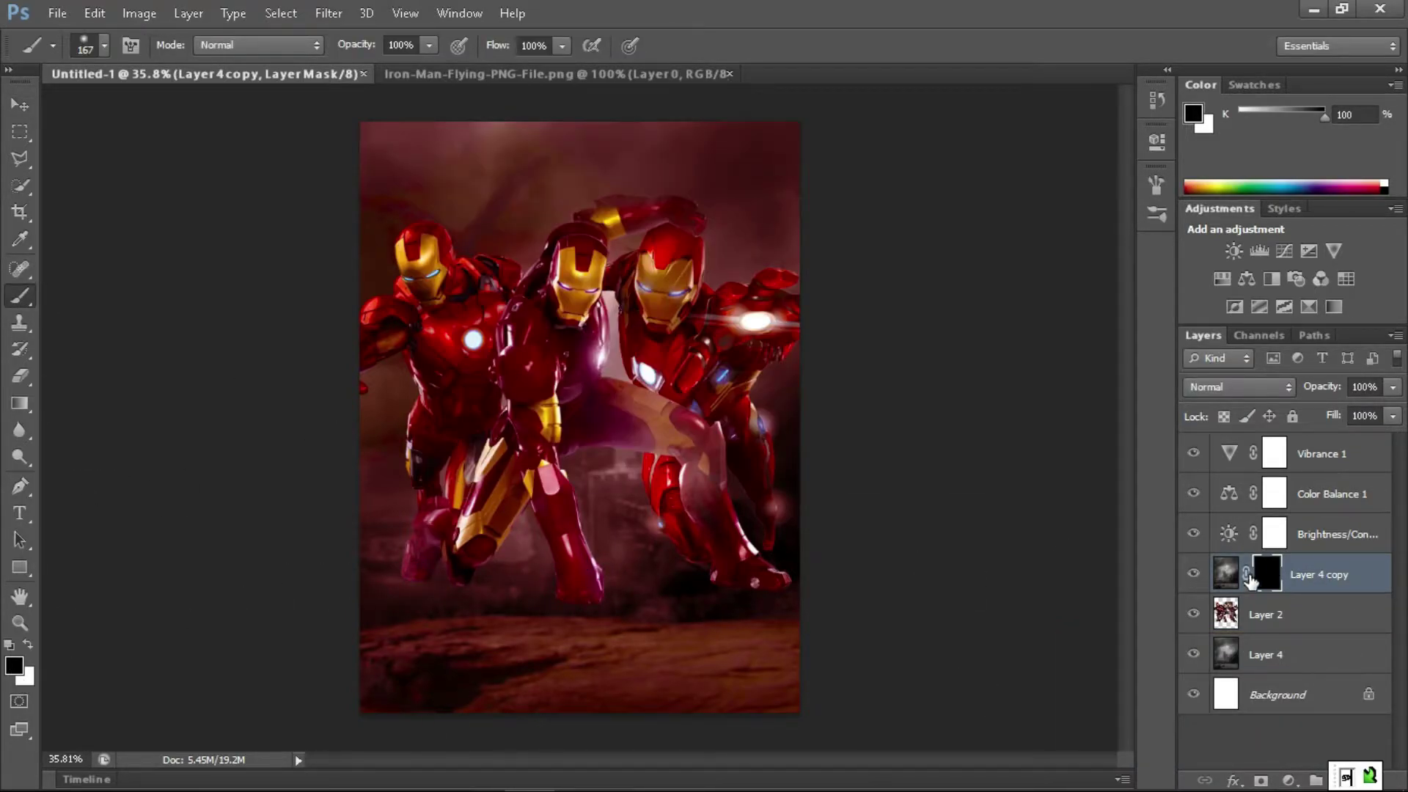
left_click(24, 674)
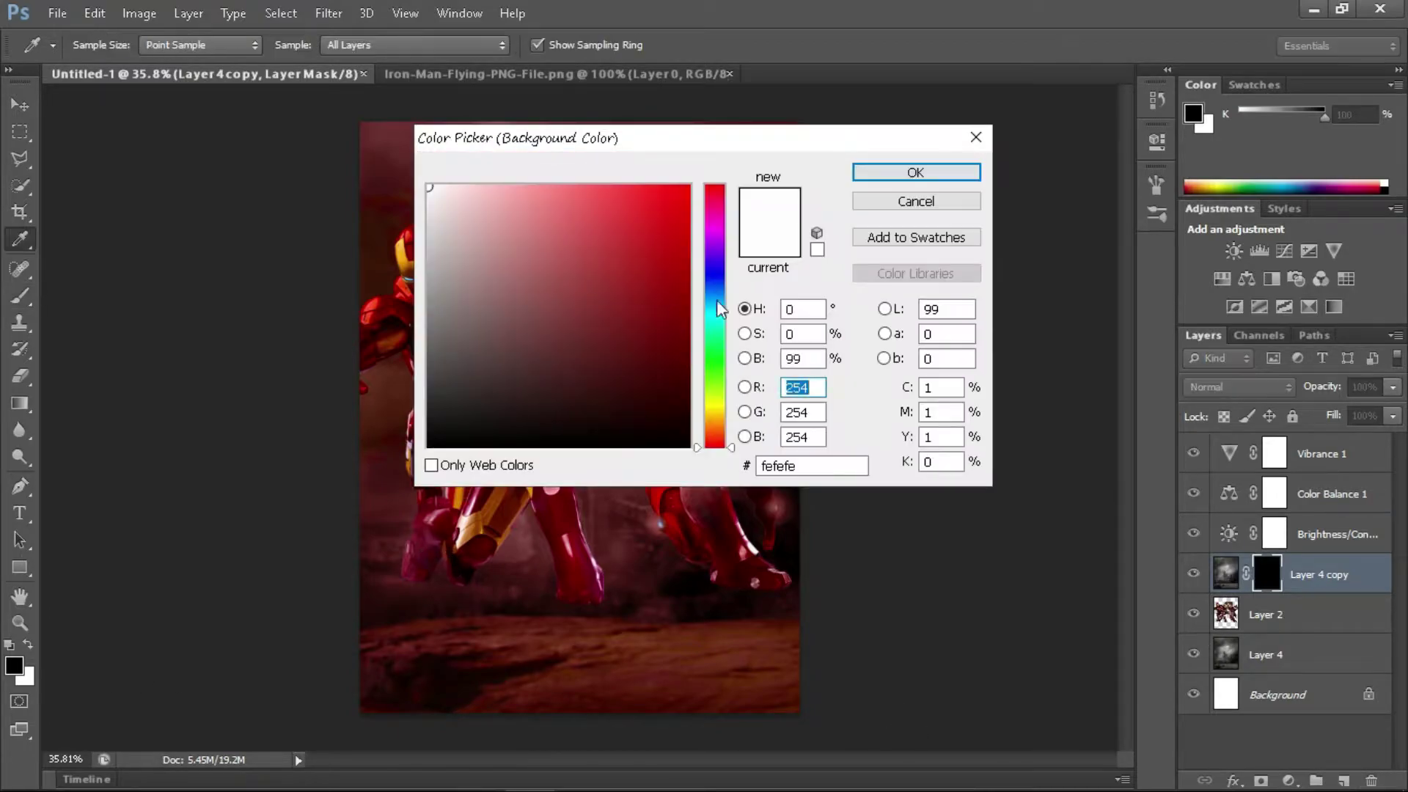
key("Escape")
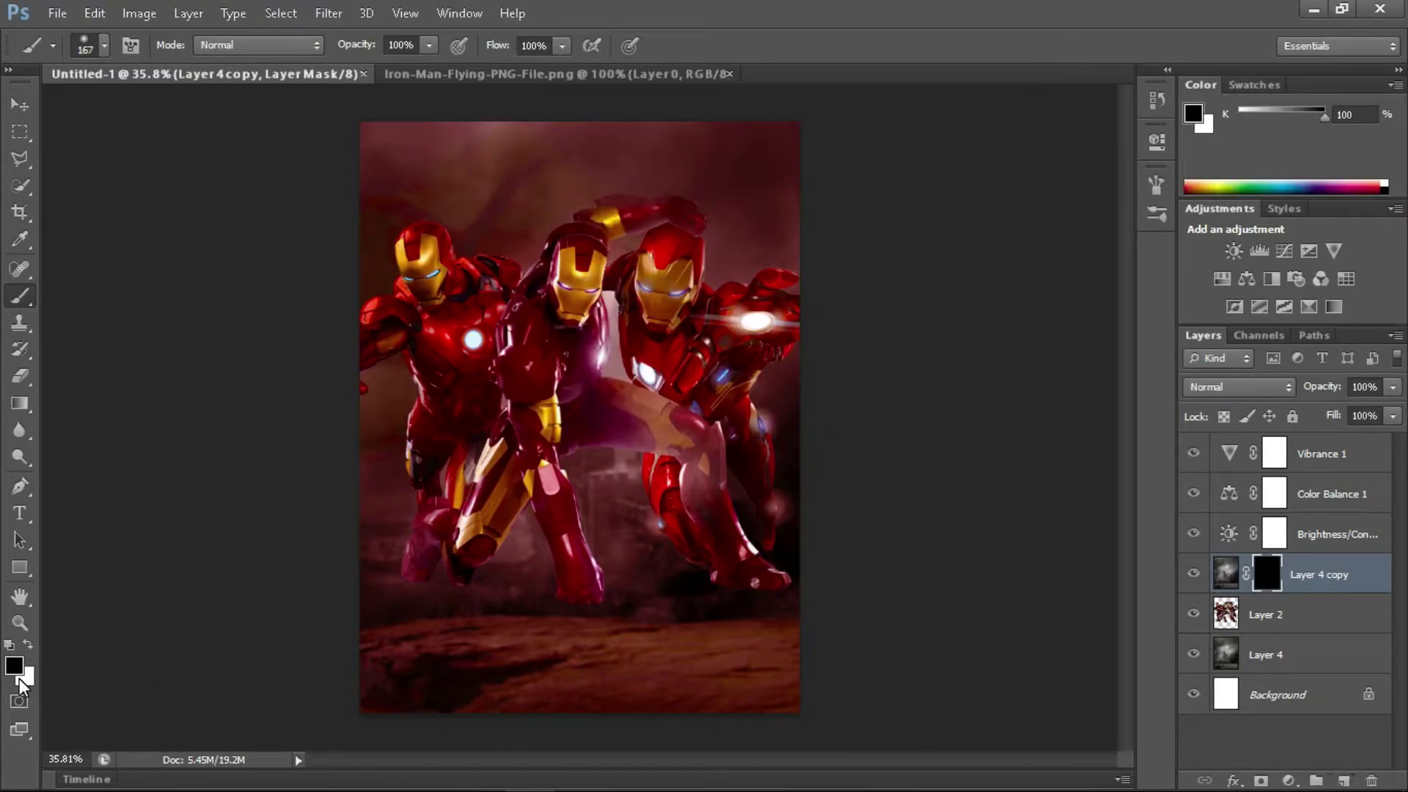
left_click(763, 603)
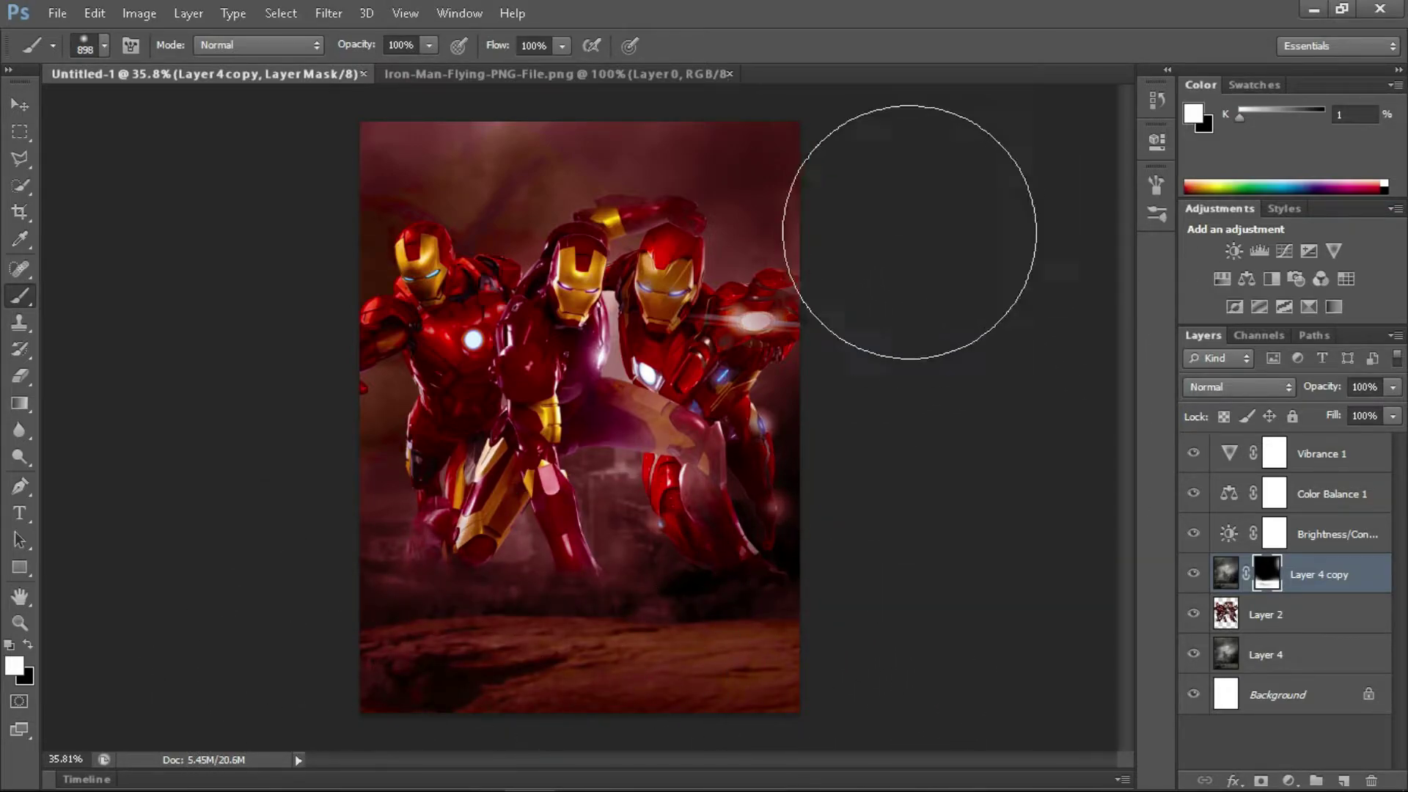
left_click_drag(806, 220, 758, 211)
- Draw a narrow beam-shaped polygonal selection and create a new empty layer for it
left_click(19, 159)
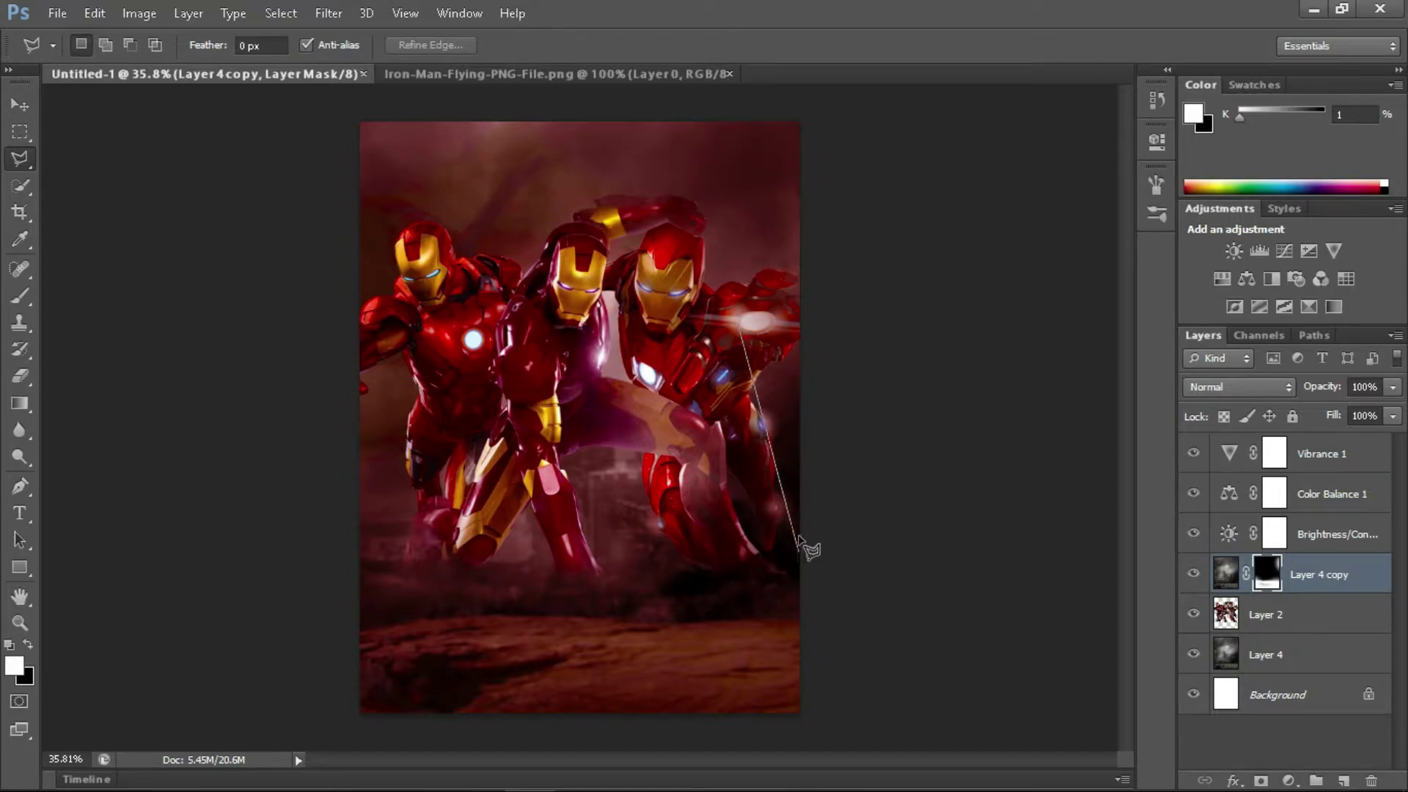
left_click(742, 337)
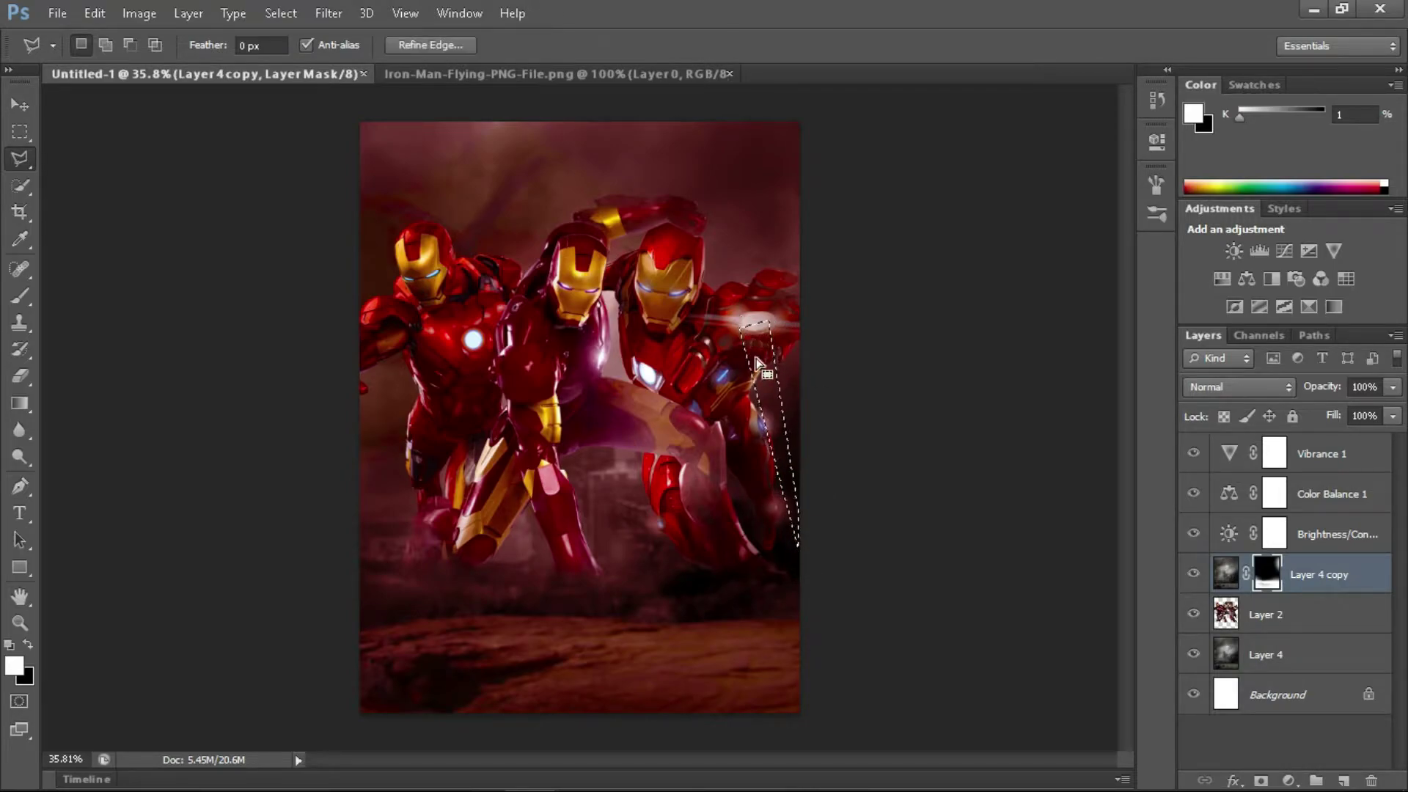
left_click(20, 296)
key("ctrl+shift+alt+n")
- Paint the beam selection bright yellow and deselect
key("x")
left_click(13, 665)
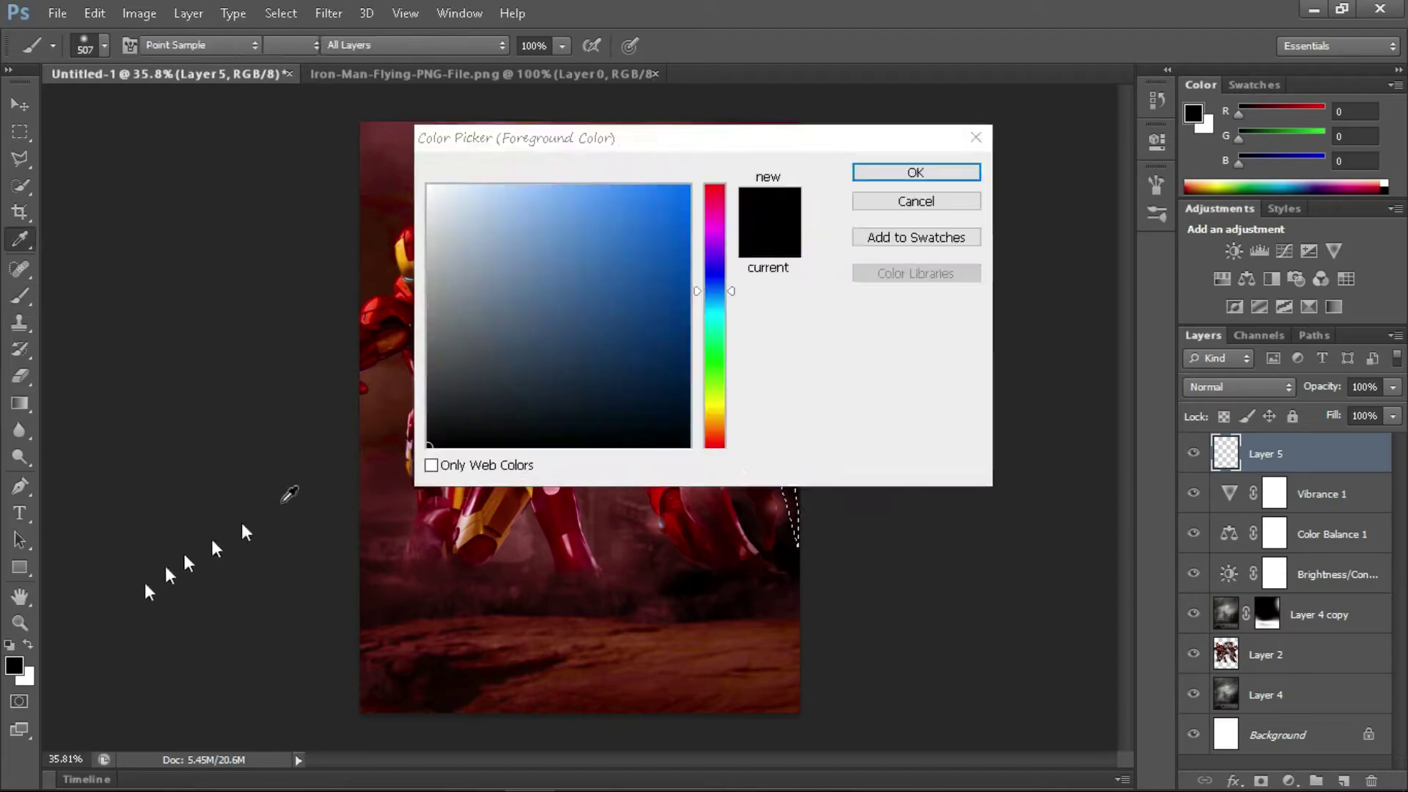
left_click(635, 261)
key("Return")
left_click_drag(743, 366, 785, 450)
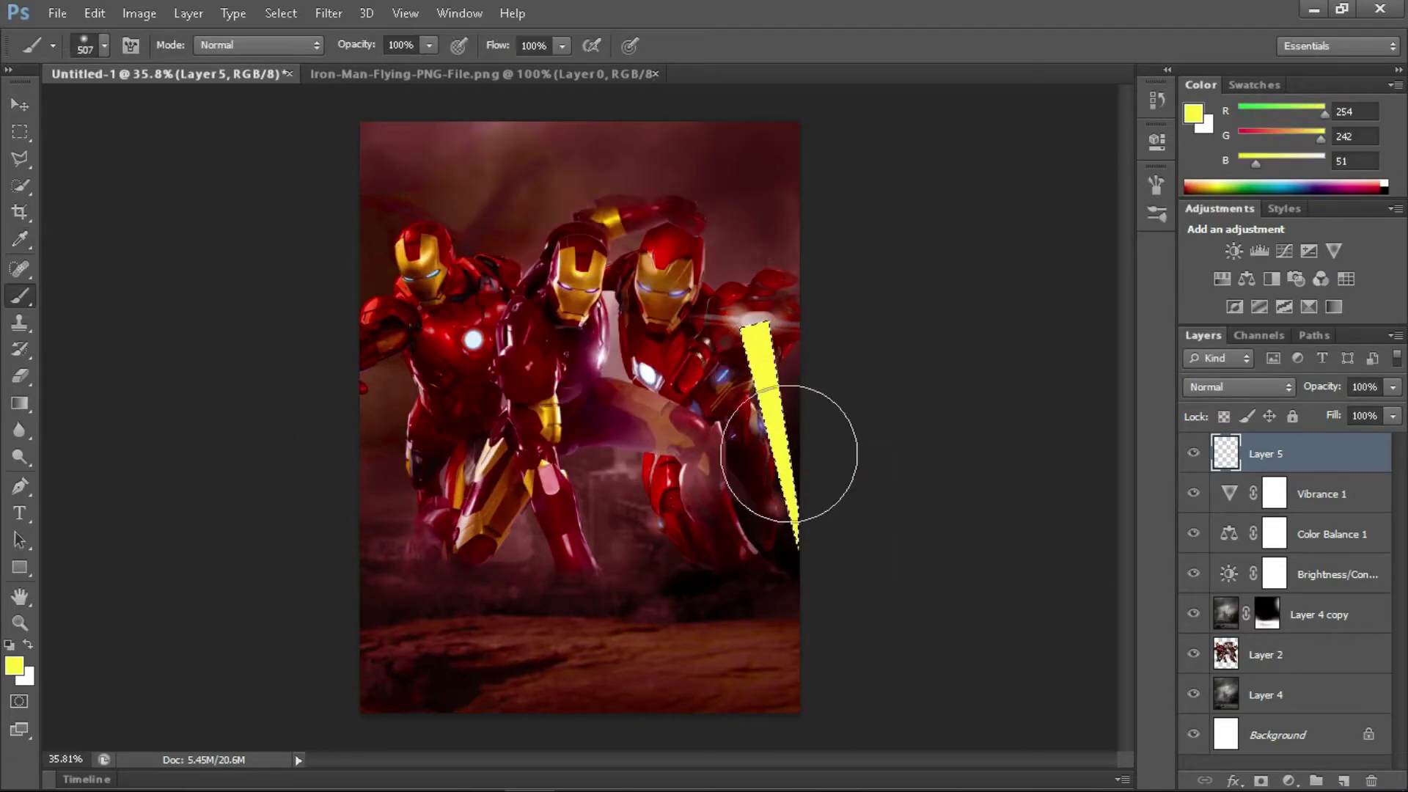
key("ctrl+d")
key("v")
key("ctrl+d")
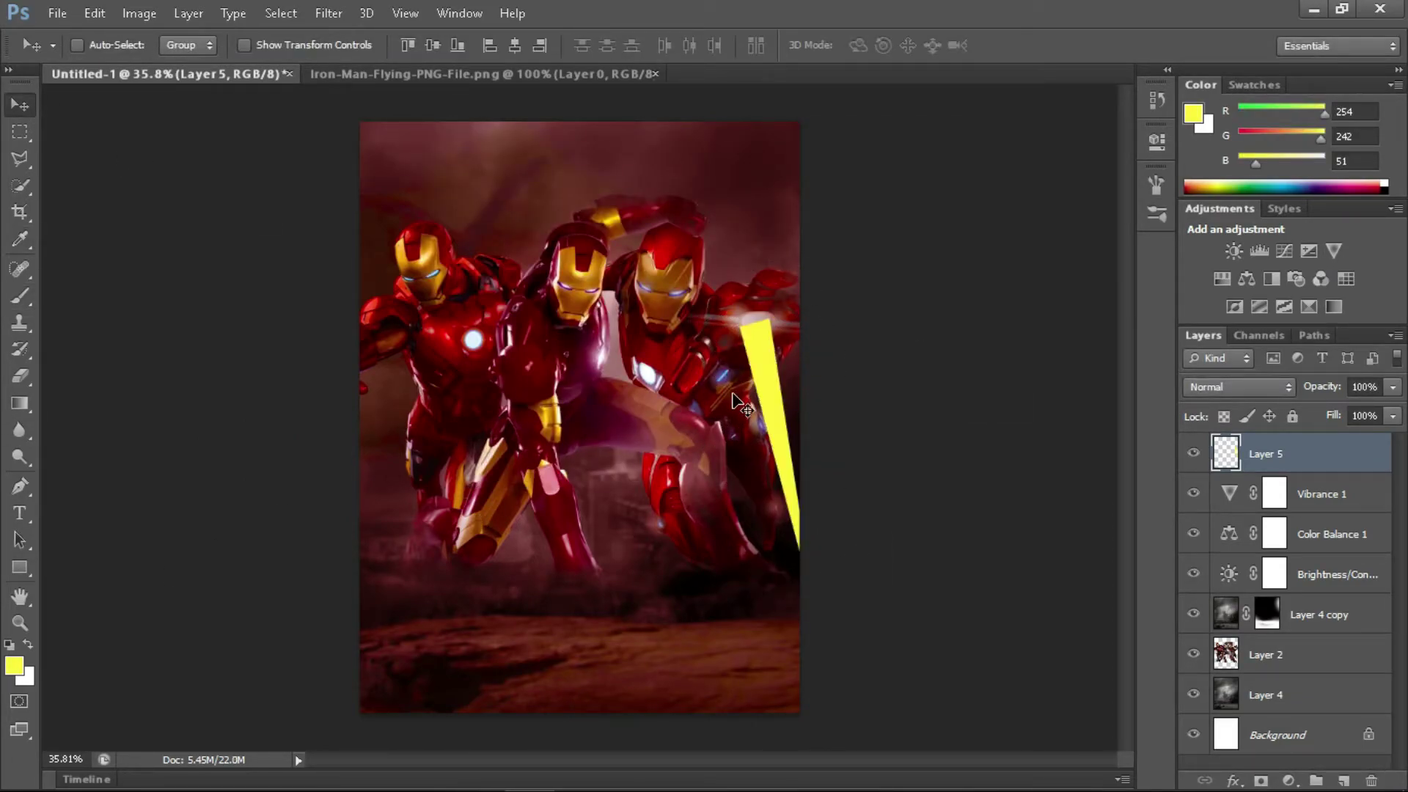
- Add a mask to Layer 5 and blur the beam with a 15.5-pixel Gaussian Blur
left_click(1261, 781)
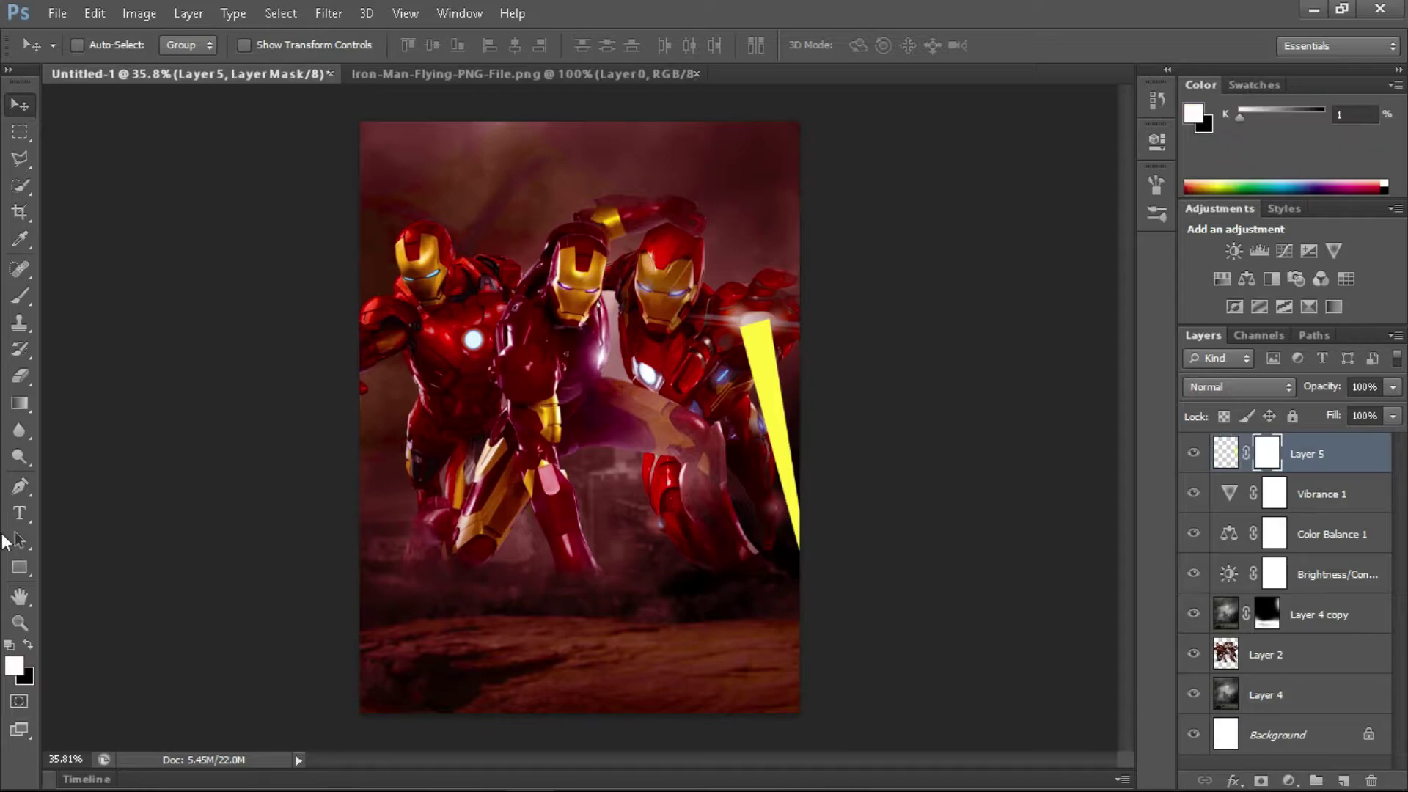
left_click(19, 301)
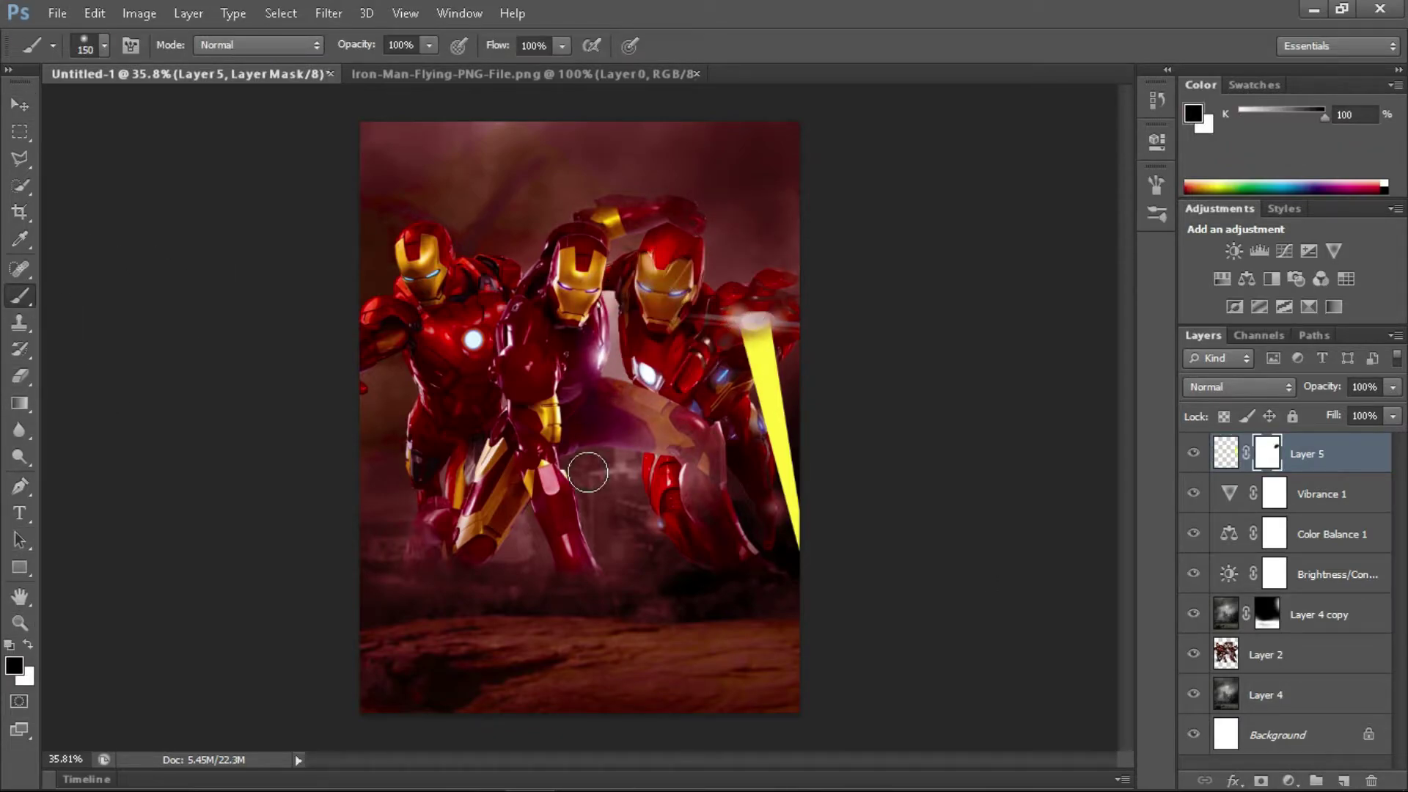
left_click(20, 105)
left_click(1225, 453)
left_click(329, 13)
left_click(608, 340)
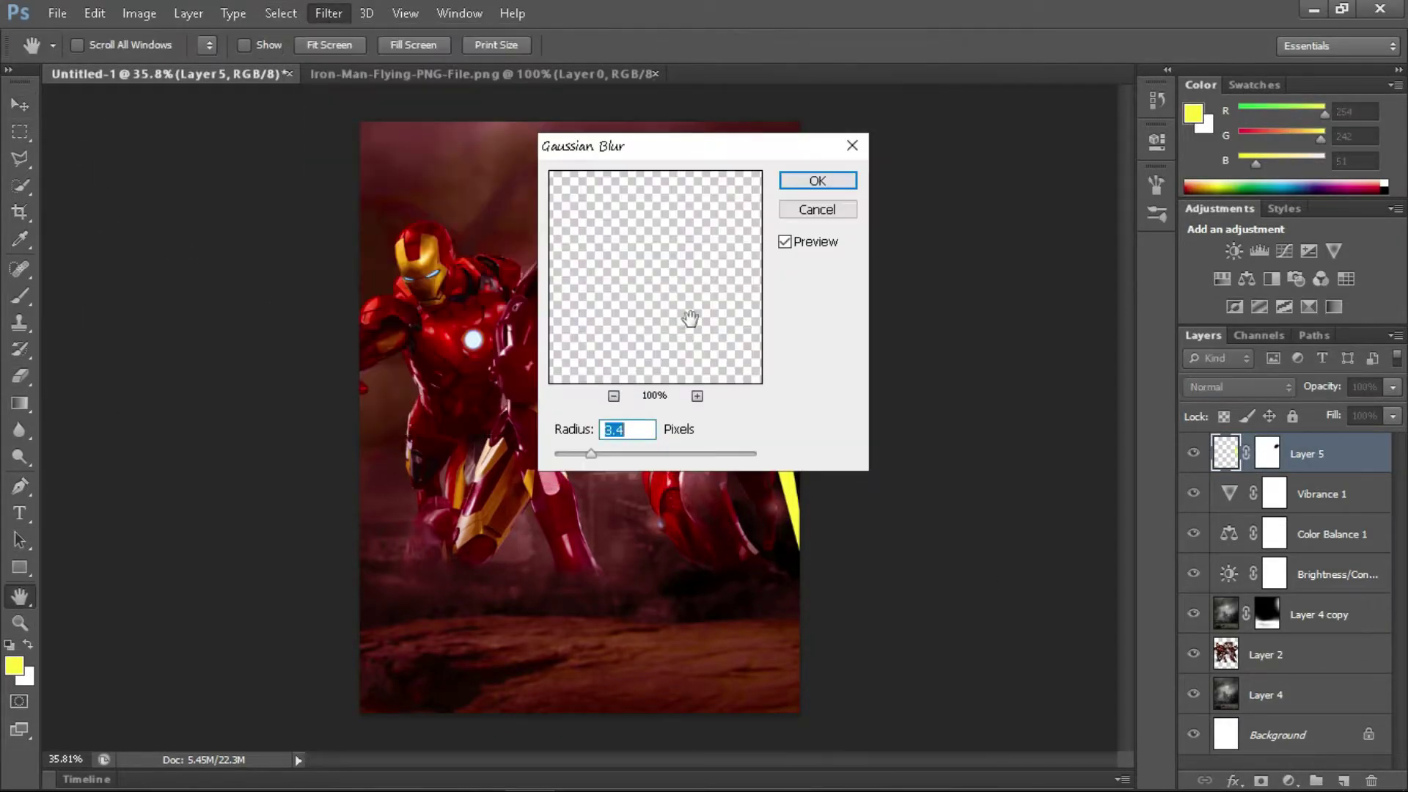
left_click_drag(703, 146, 1021, 176)
left_click_drag(909, 484, 958, 484)
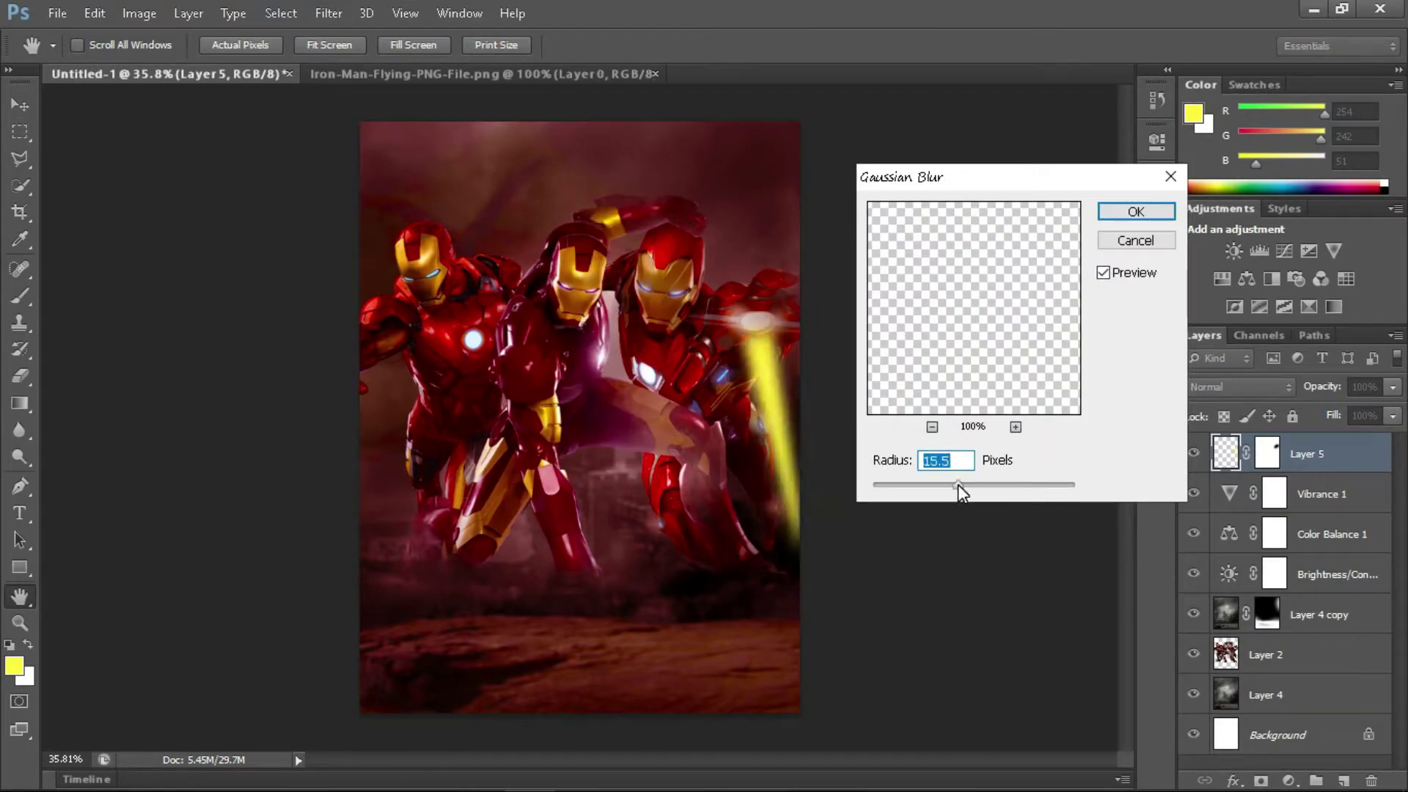
left_click(1135, 211)
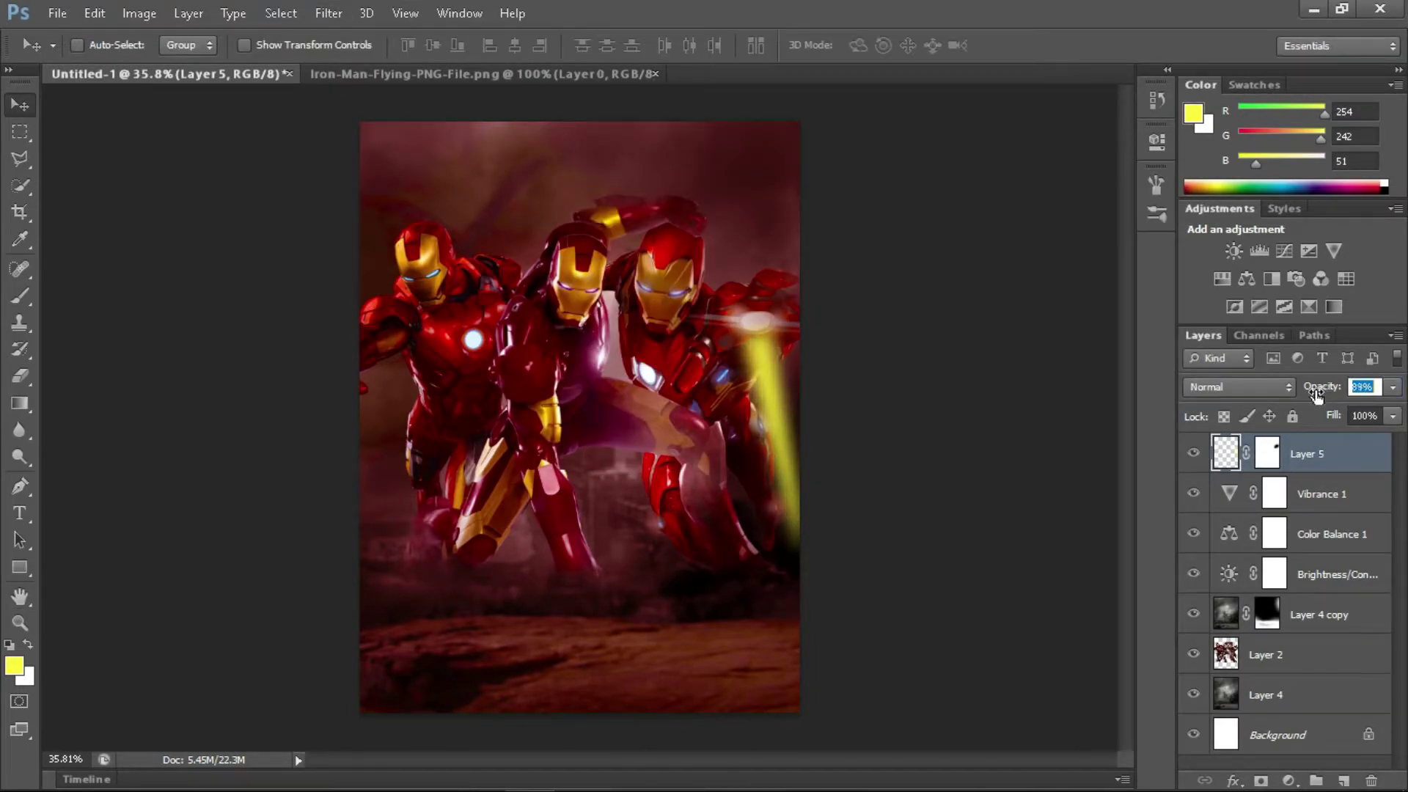
scroll(614, 352, "up", 3)
- Start a polygonal outline around the raised hand, then cancel it
key("b")
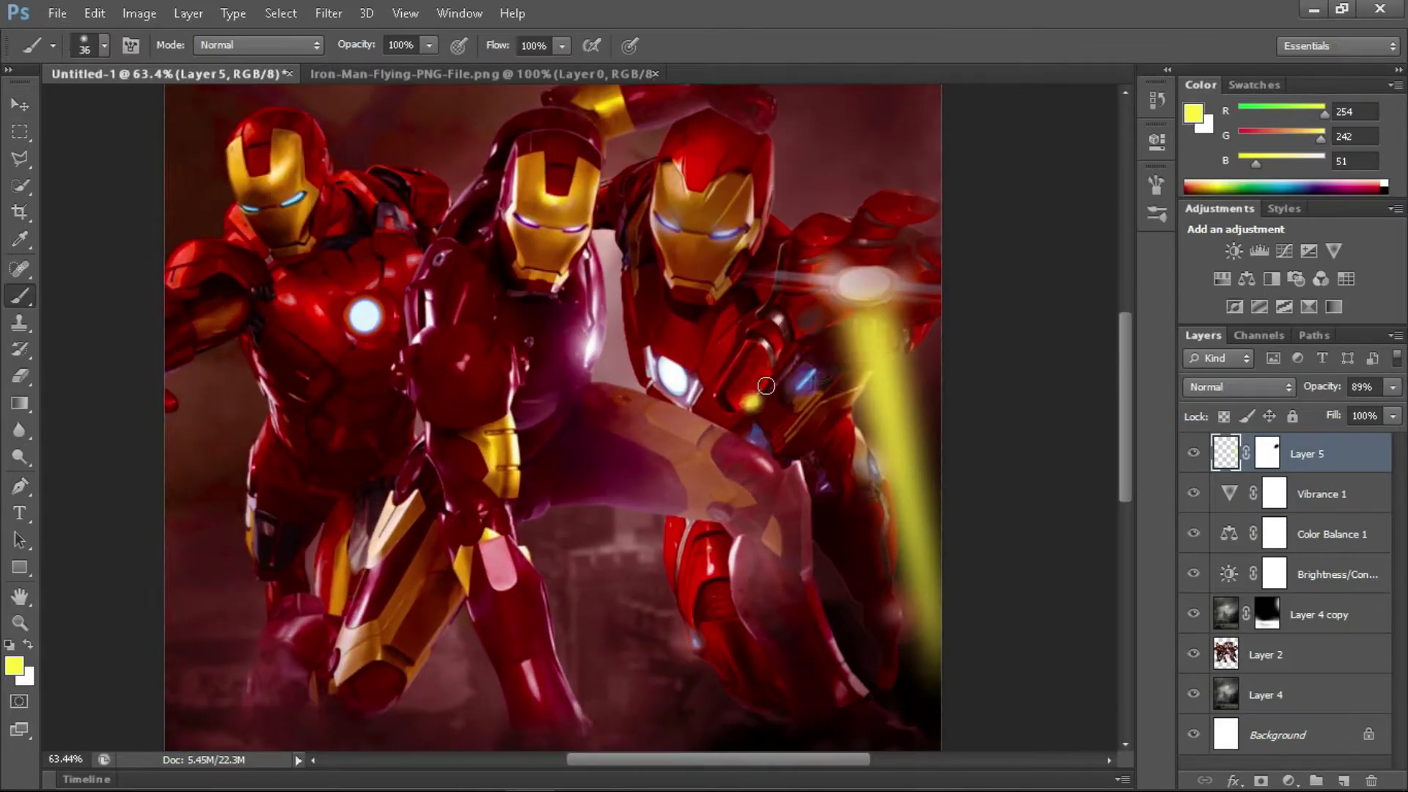
left_click(20, 160)
left_click(764, 344)
left_click(722, 389)
key("Escape")
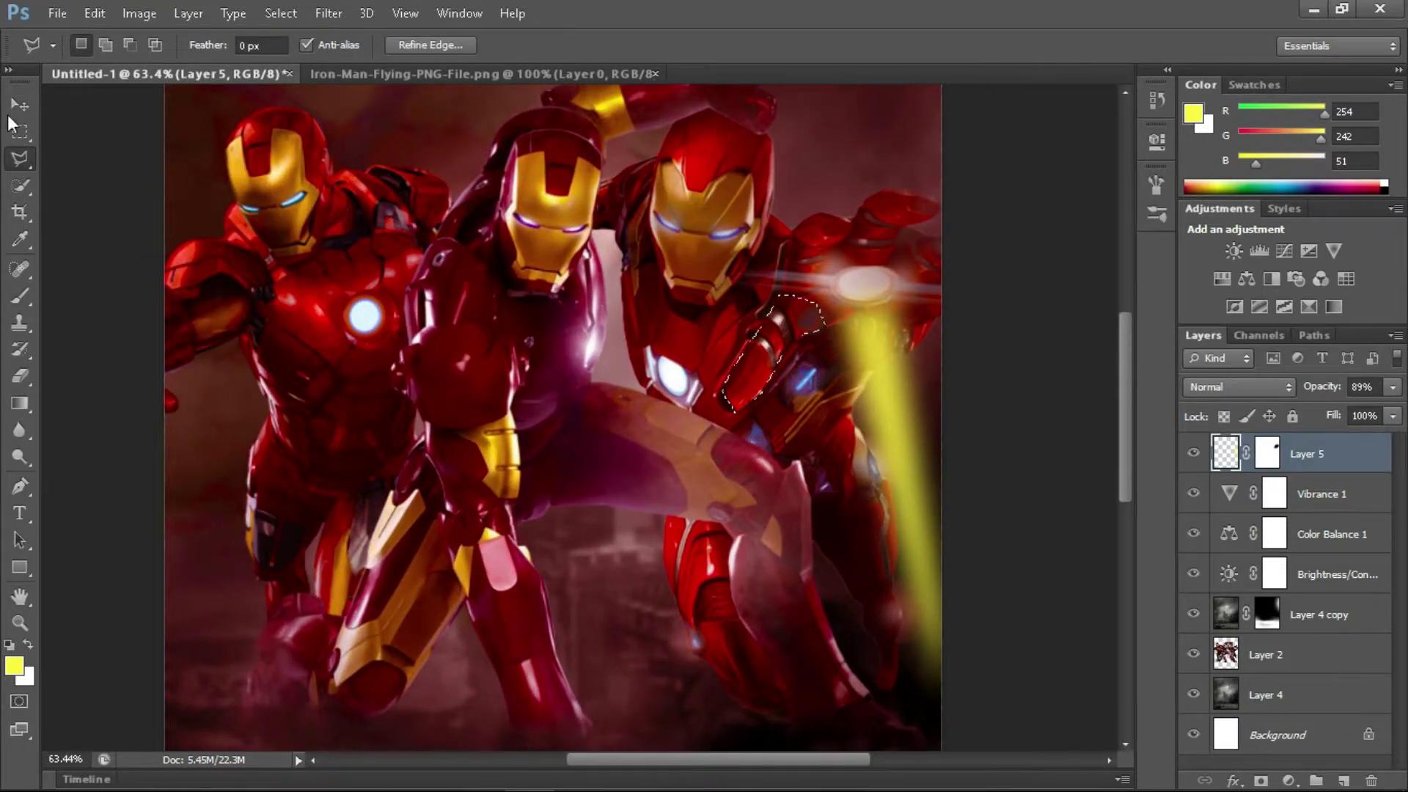
key("b")
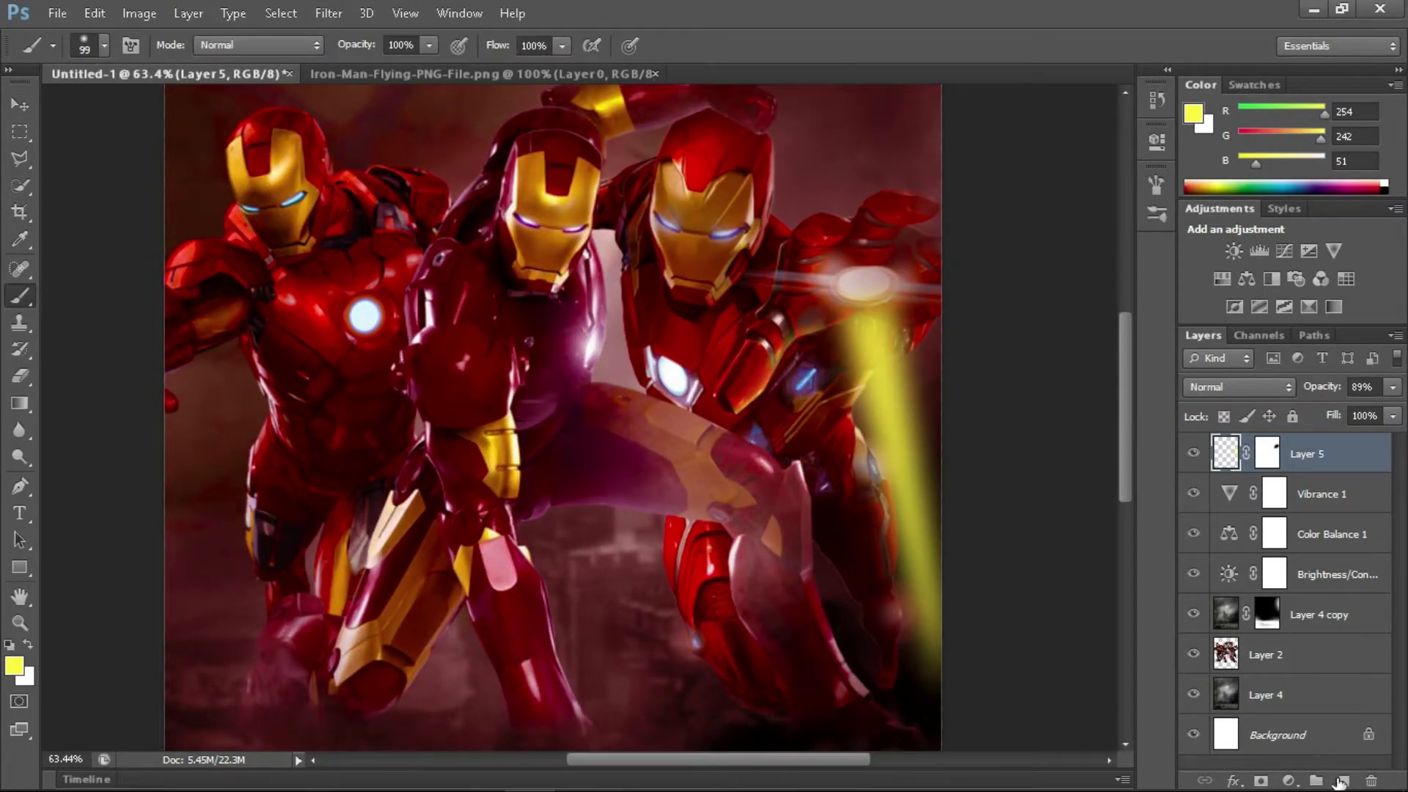
- Create new Layer 6 and select the area around the raised hand
left_click(1340, 782)
left_click(1239, 387)
key("Escape")
key("l")
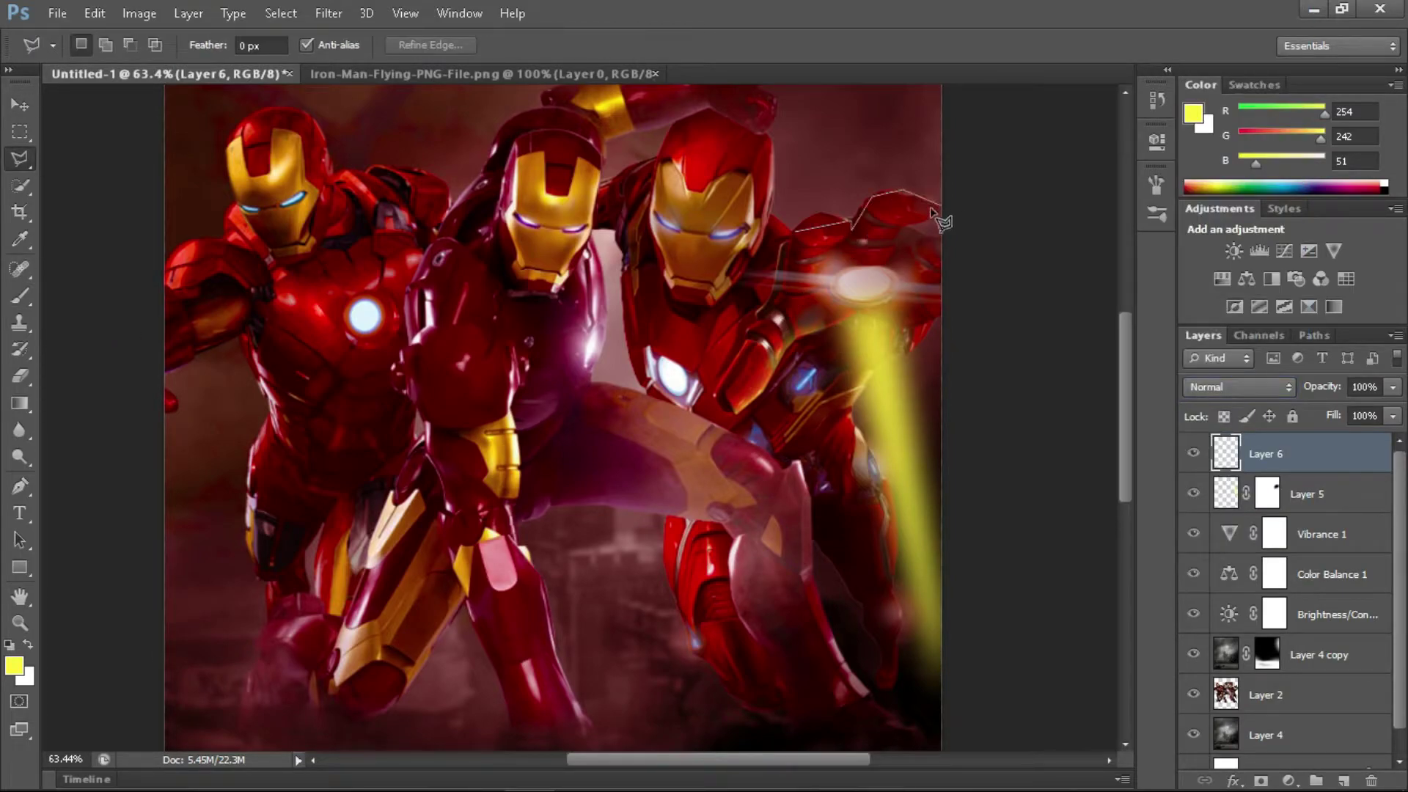
double_click(780, 300)
- Set Layer 6 to Soft Light and paint yellow glow over the raised hand
key("b")
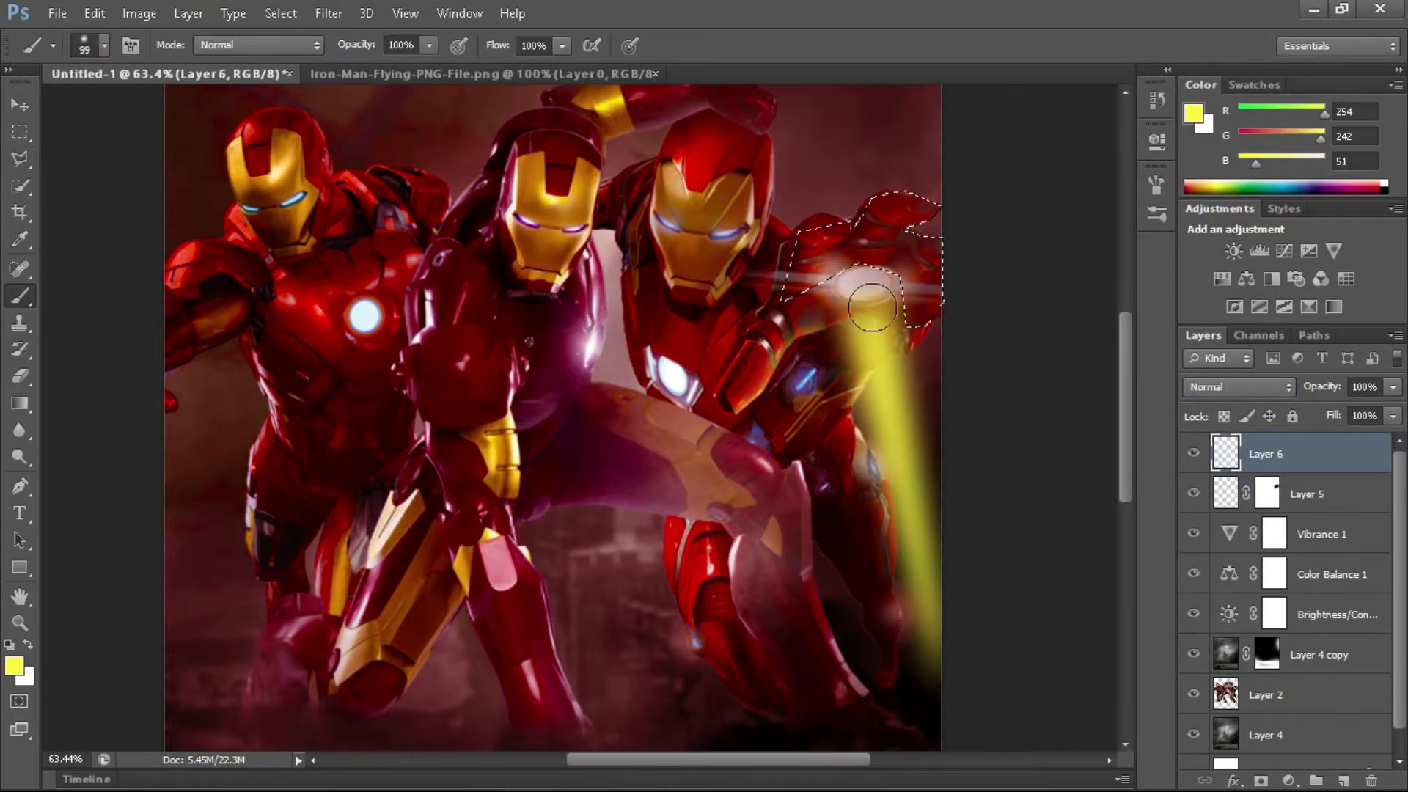
left_click(1239, 386)
left_click(1231, 123)
left_click(1239, 386)
left_click(1232, 527)
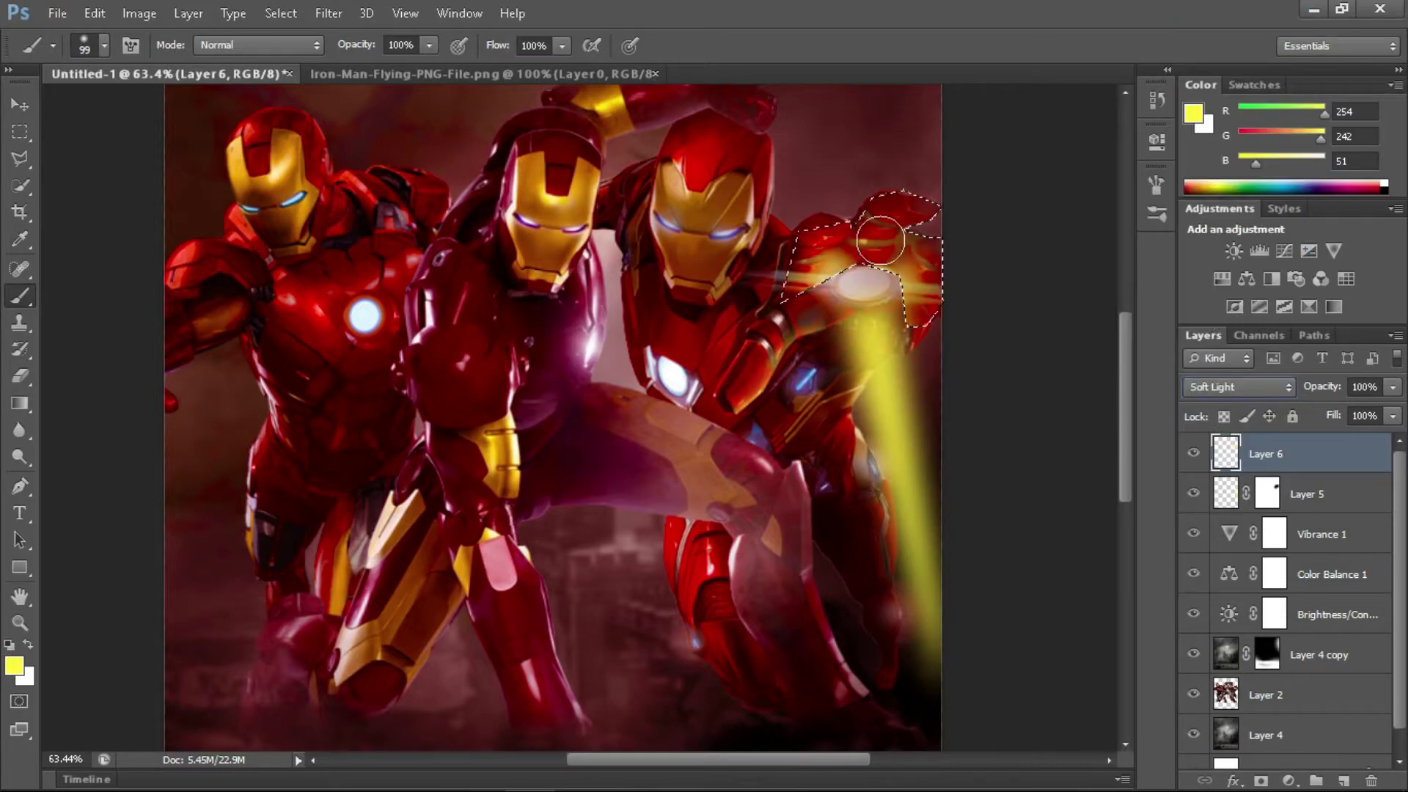
left_click_drag(795, 235, 873, 305)
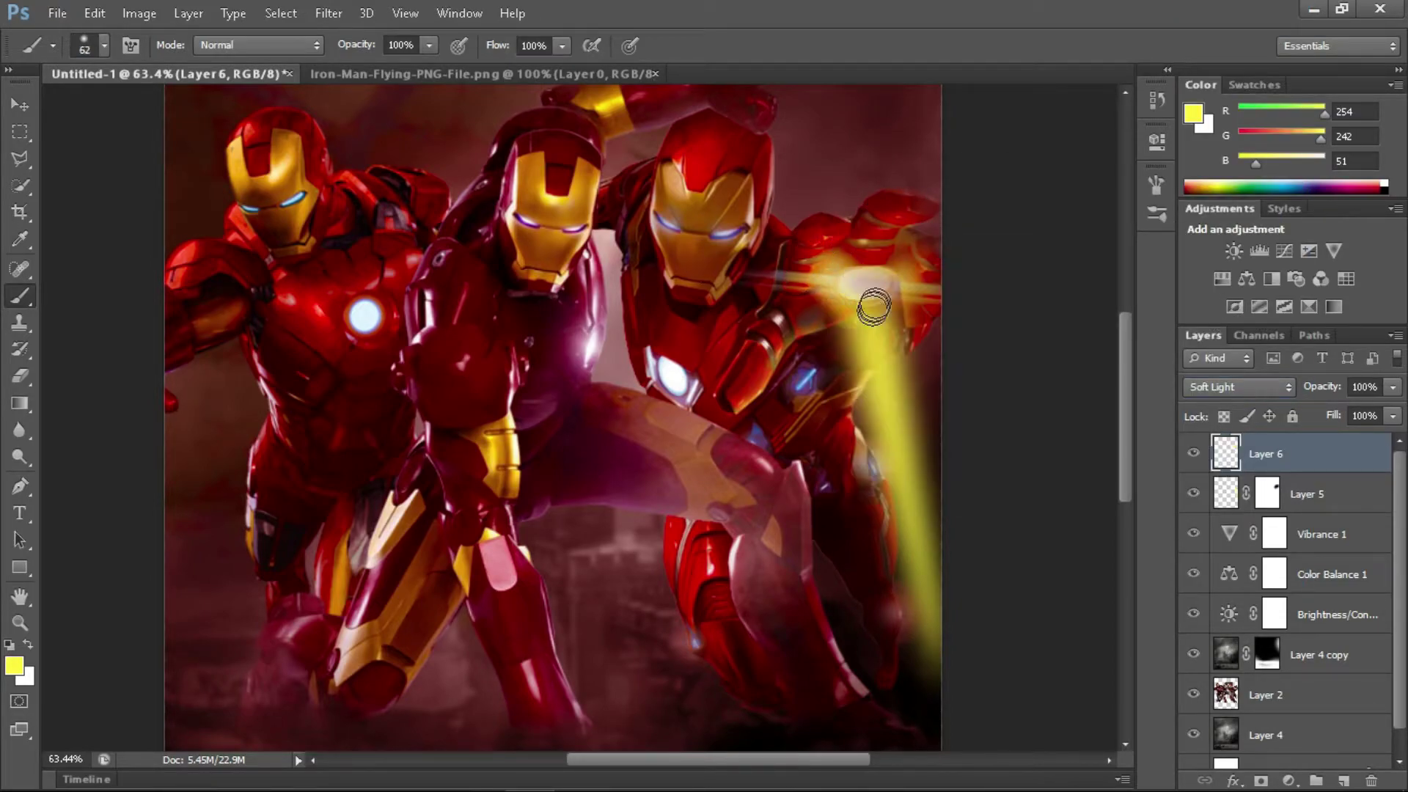
key("ctrl+d")
- Outline the translucent leg area and add a layer mask to Layer 6
key("l")
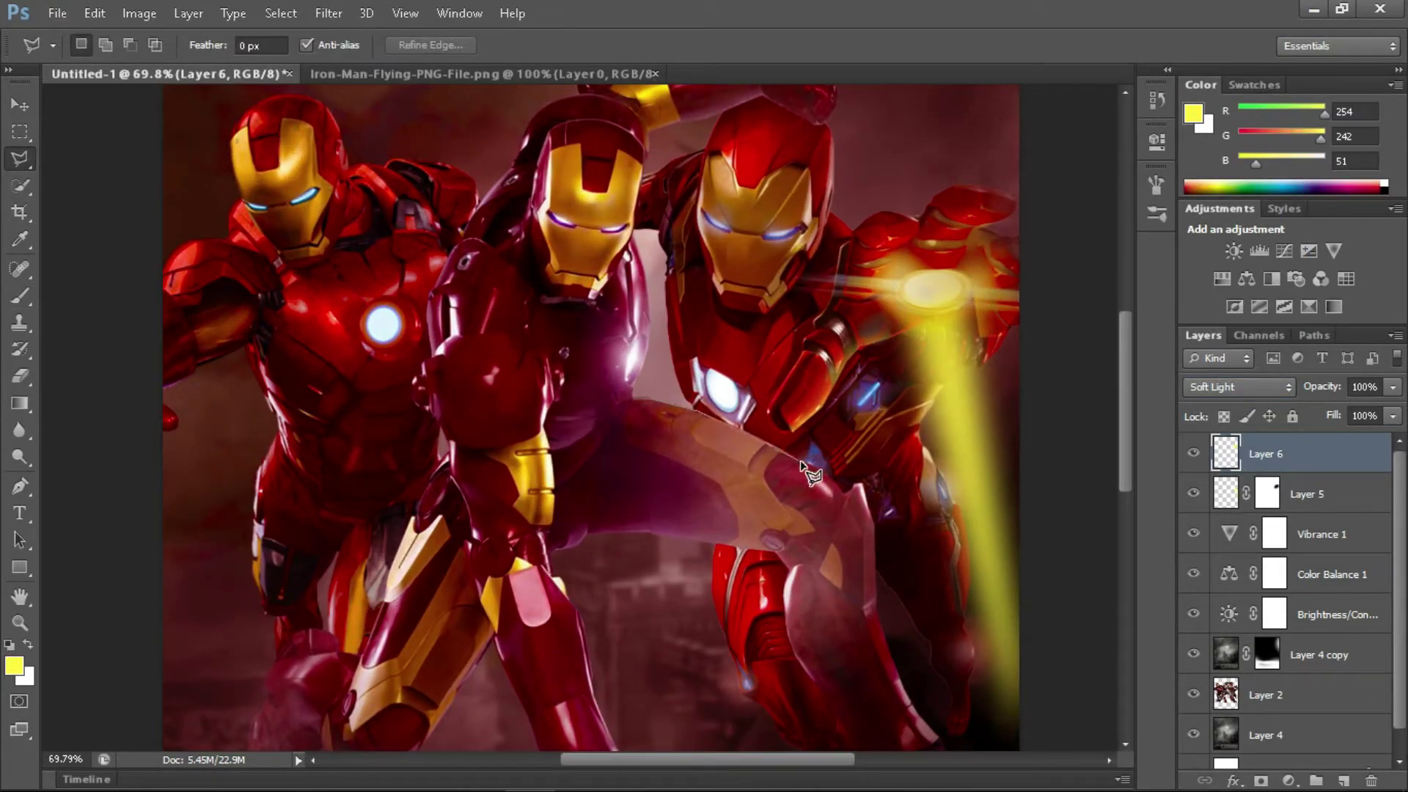
left_click(825, 555)
left_click(737, 549)
left_click(620, 517)
left_click(597, 424)
left_click(629, 399)
key("b")
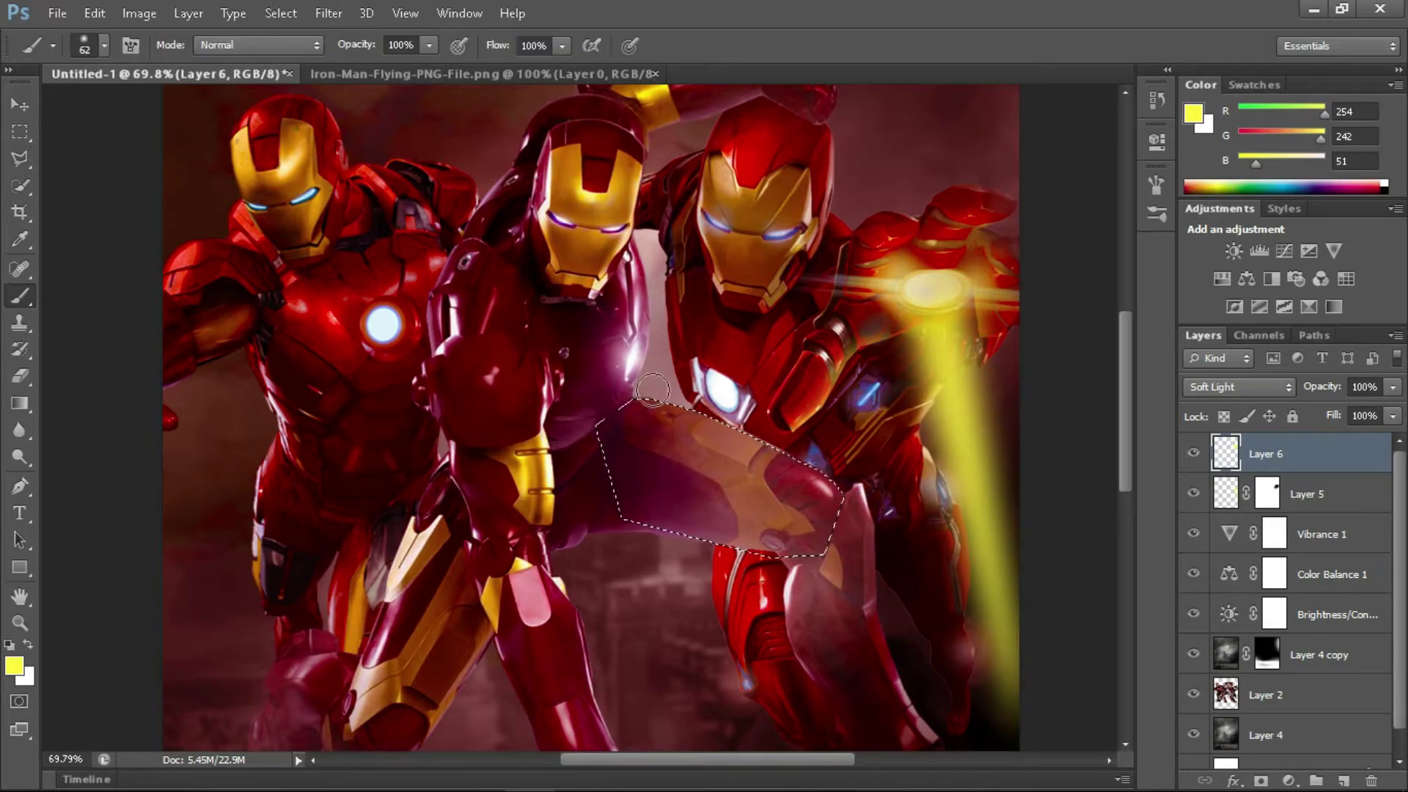
left_click(1261, 781)
key("d")
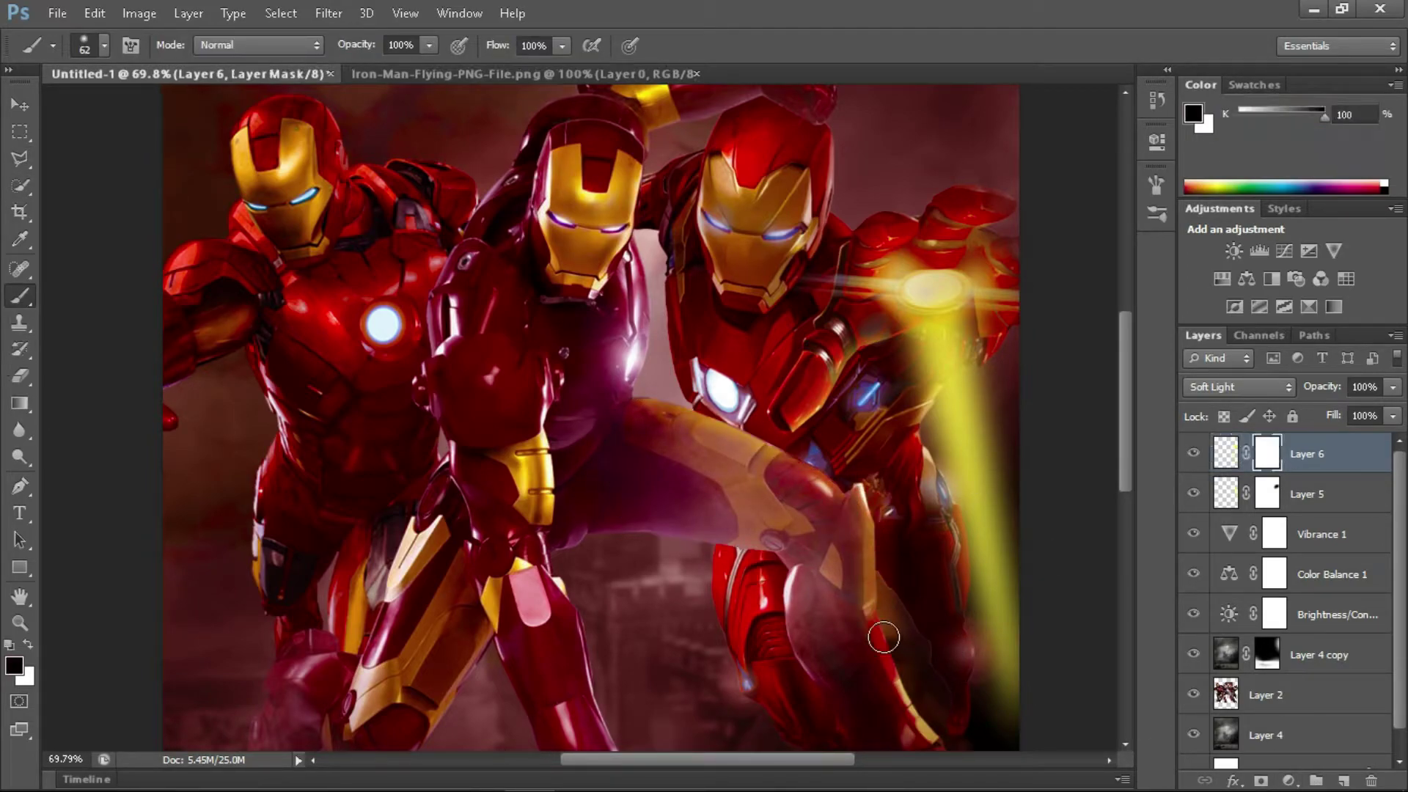
scroll(901, 477, "down", 2, "alt")
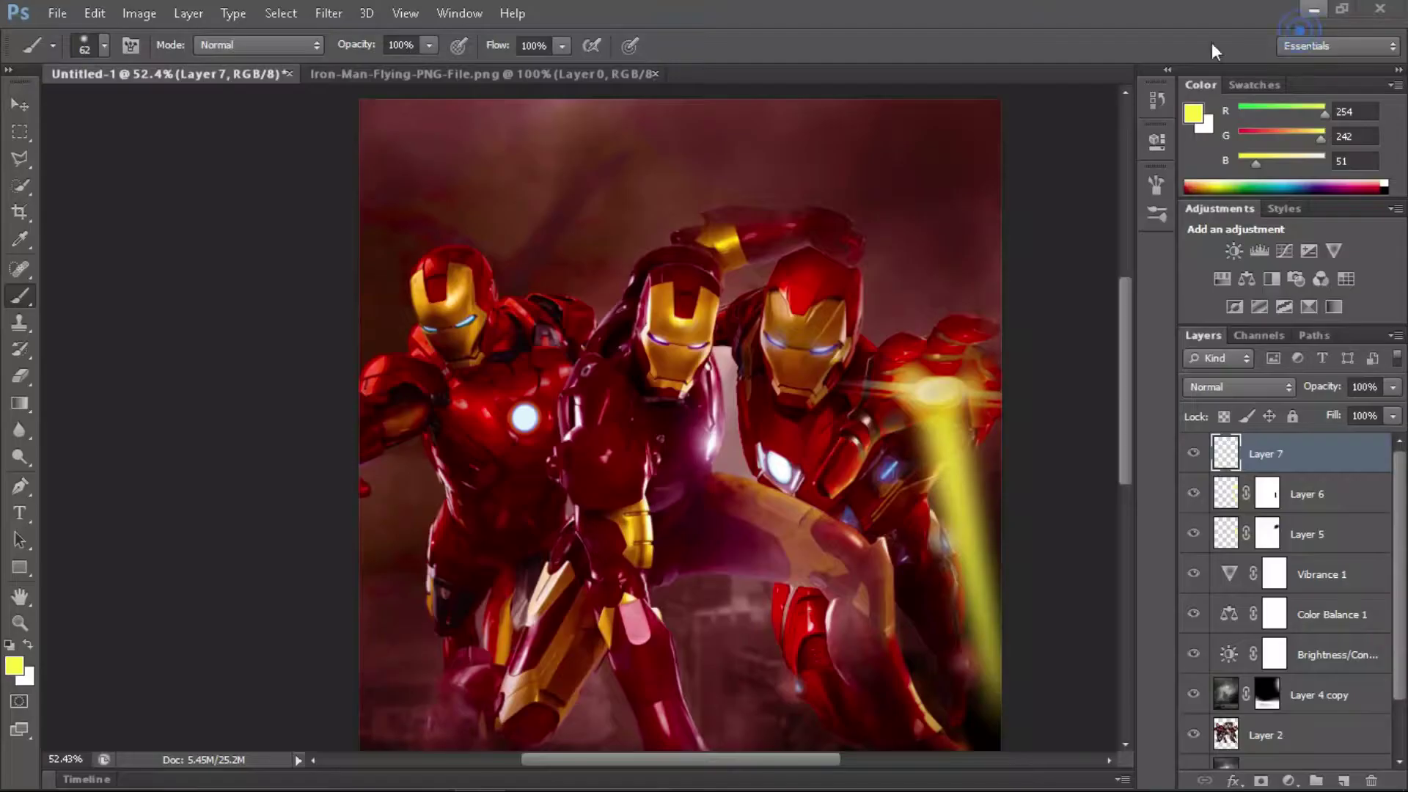
- Set Layer 7 to Screen blending and mask out the dark square around the flare
left_click(1239, 386)
left_click(1222, 208)
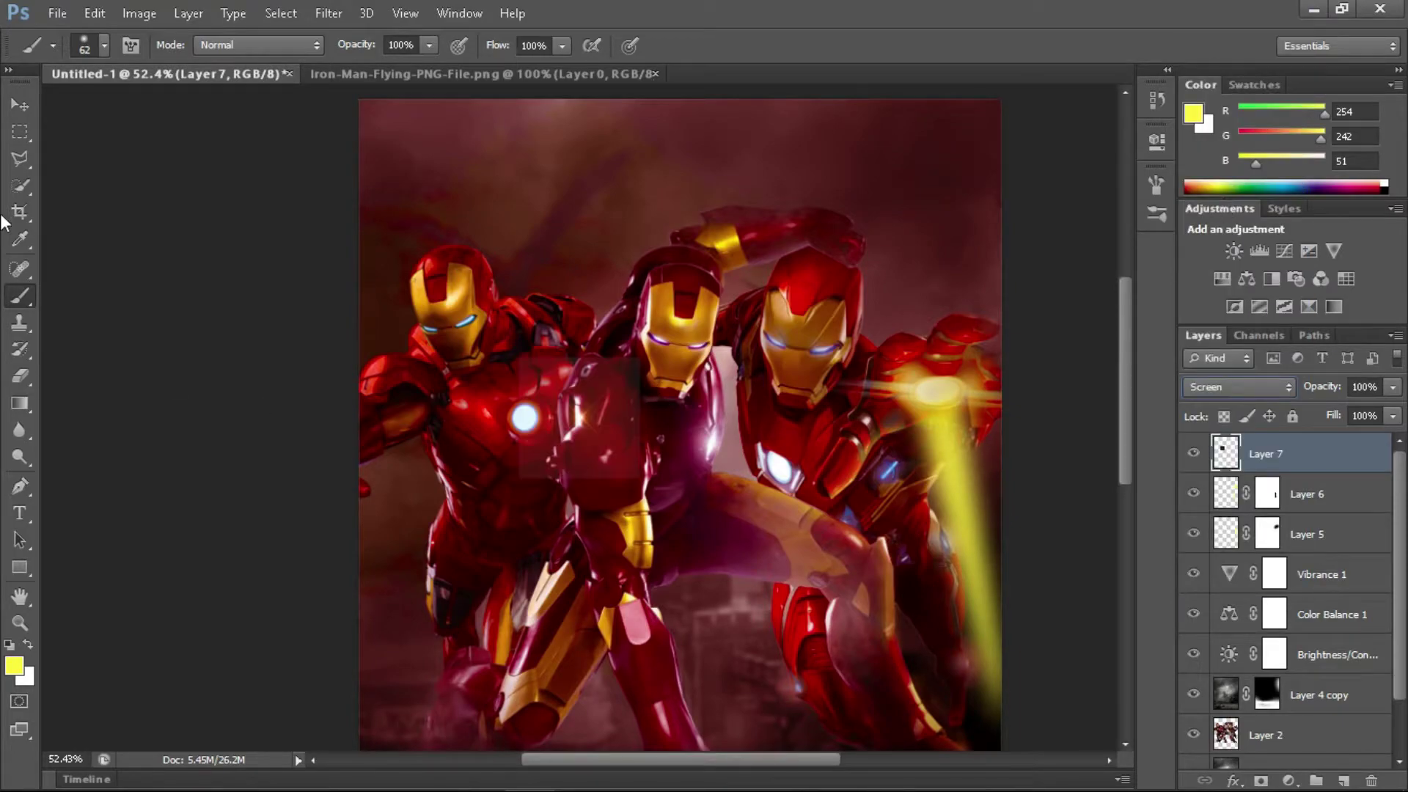
left_click(1260, 781)
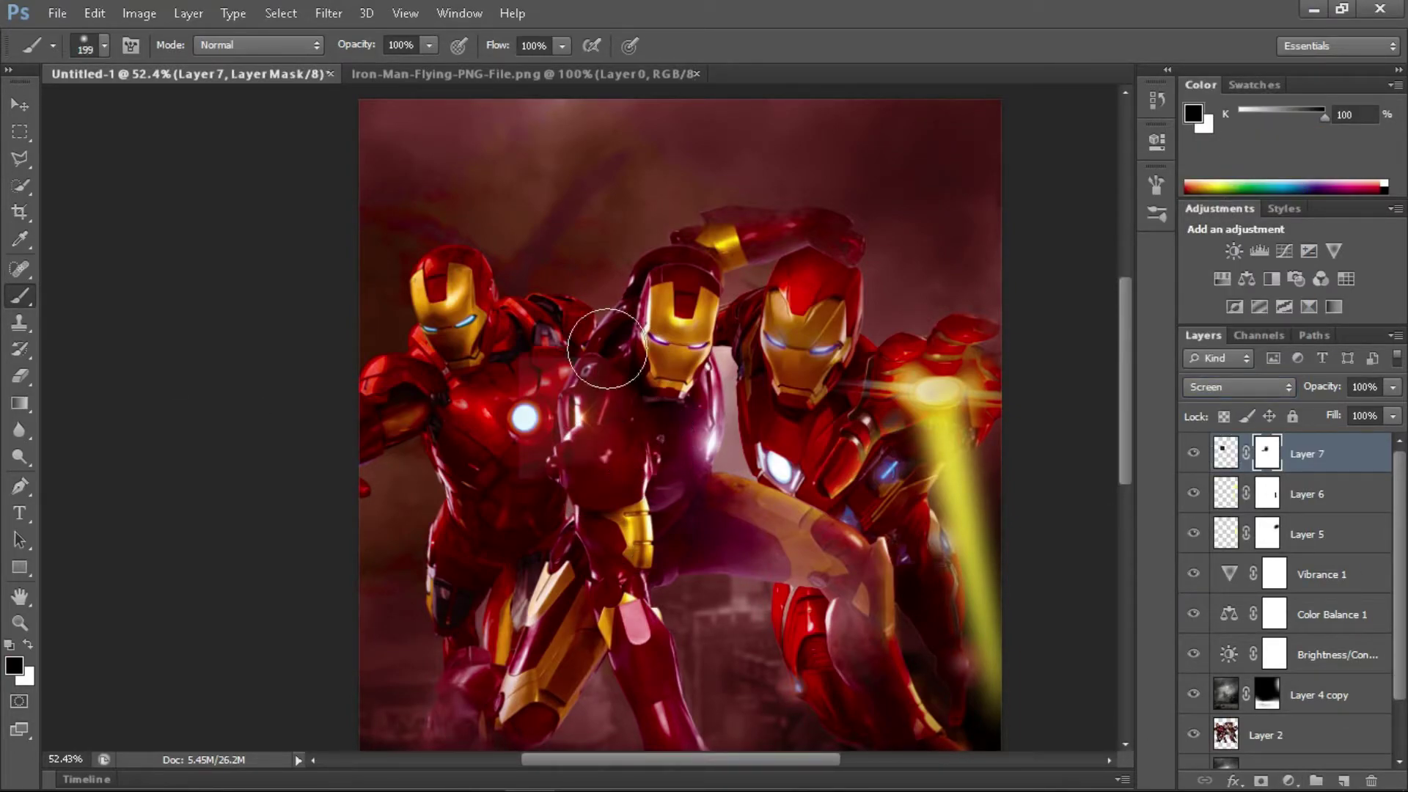
mouse_move(596, 345)
left_mouse_down()
mouse_move(520, 473)
mouse_move(645, 531)
left_mouse_up()
- Enlarge the flare and move it up-right so the glow sits over the three figures
key("ctrl+t")
key("Return")
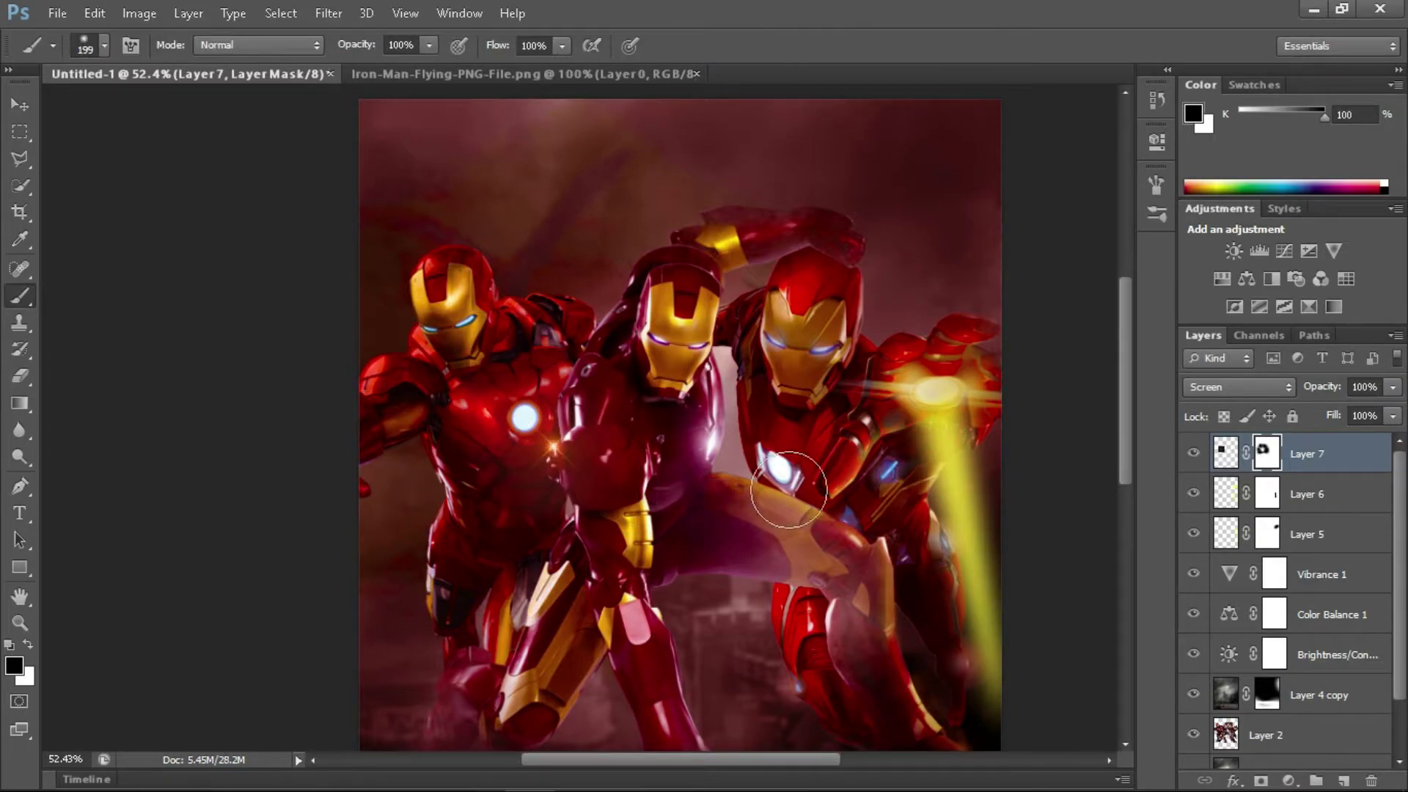
key("v")
mouse_move(554, 445)
left_mouse_down()
mouse_move(706, 301)
mouse_move(913, 380)
mouse_move(659, 348)
left_mouse_up()
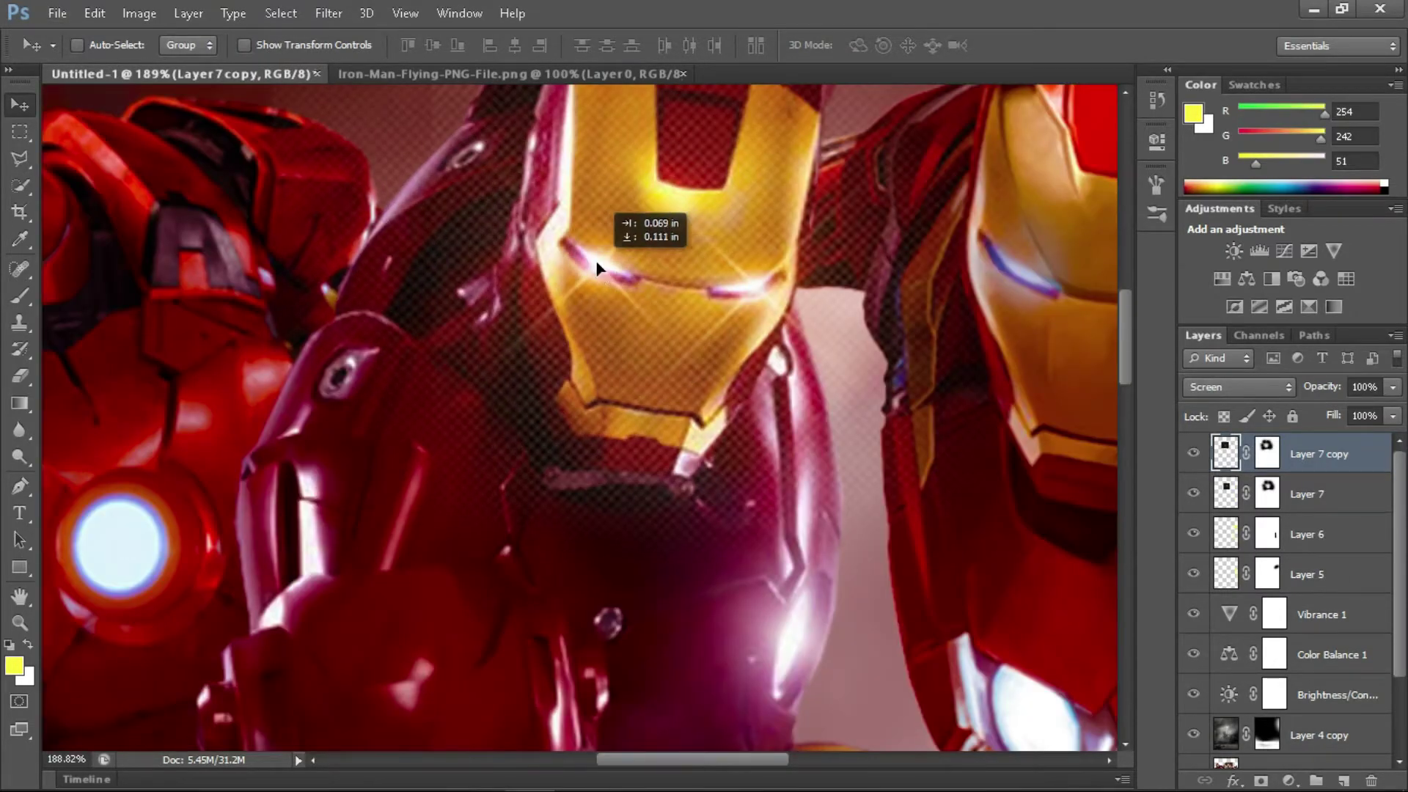
left_click_drag(660, 349, 630, 349)
scroll(629, 349, "down", 2)
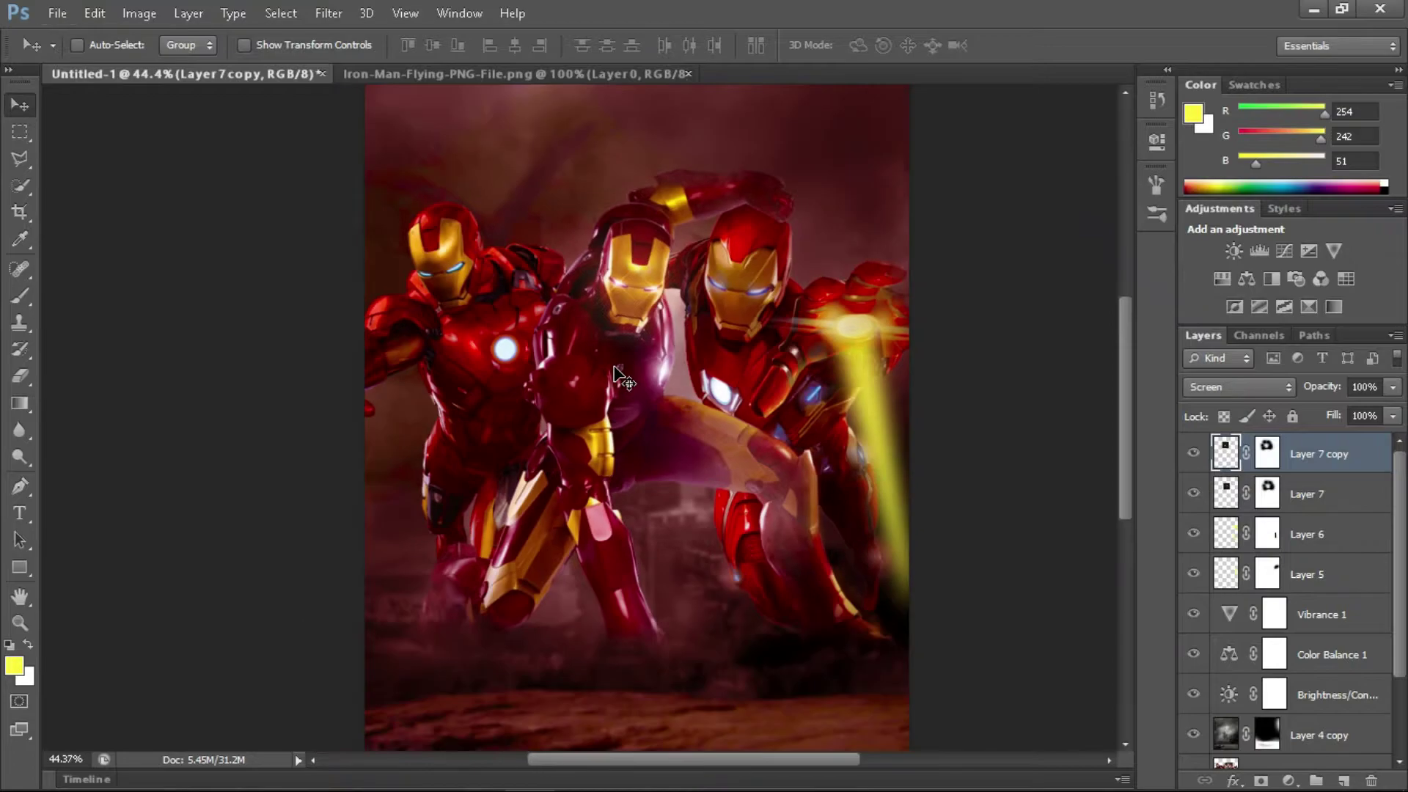
scroll(622, 366, "down", 2)
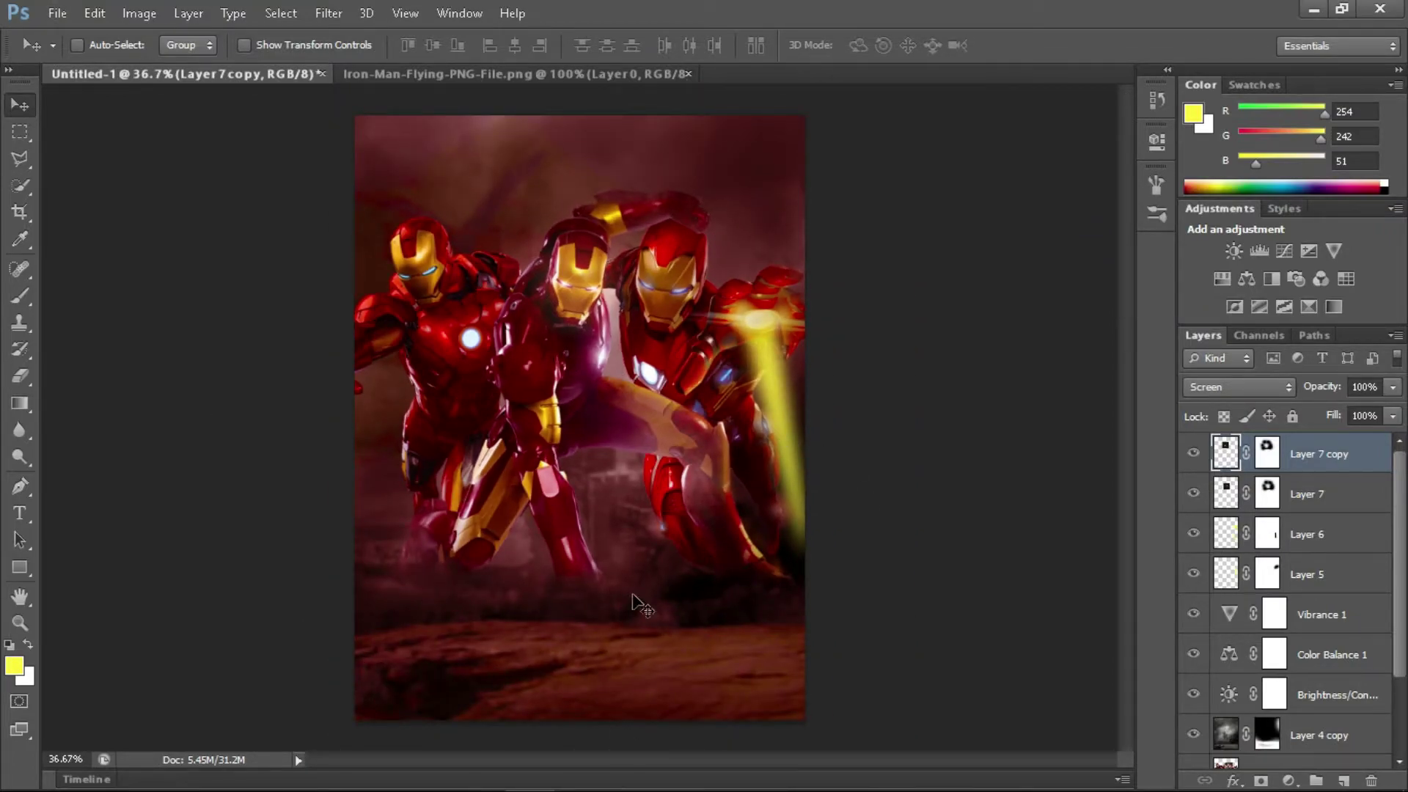
- Add a new layer and a Vibrance adjustment with lowered vibrance and saturation
left_click(1343, 780)
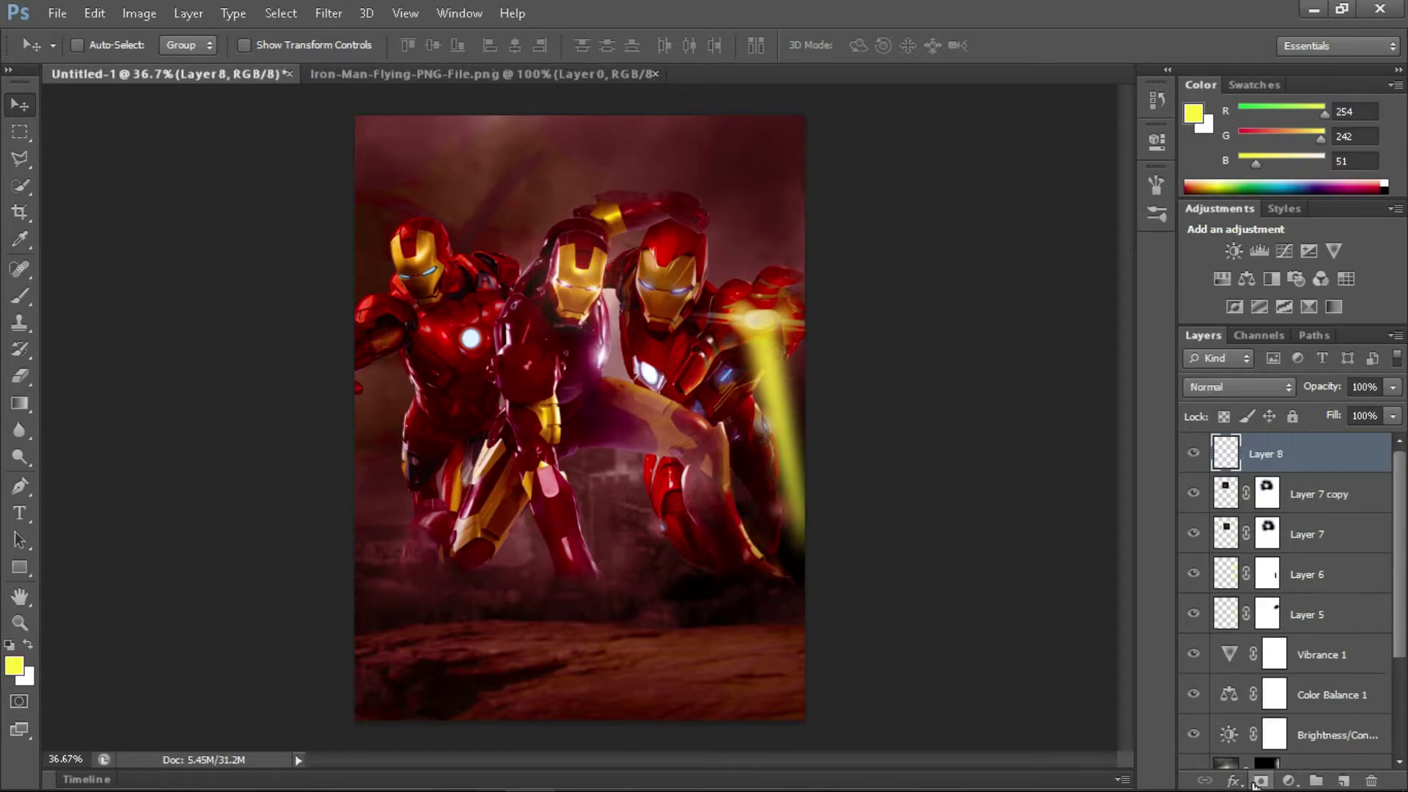
left_click(1288, 781)
left_click(1247, 497)
mouse_move(980, 211)
left_mouse_down()
mouse_move(1067, 209)
mouse_move(971, 210)
left_mouse_up()
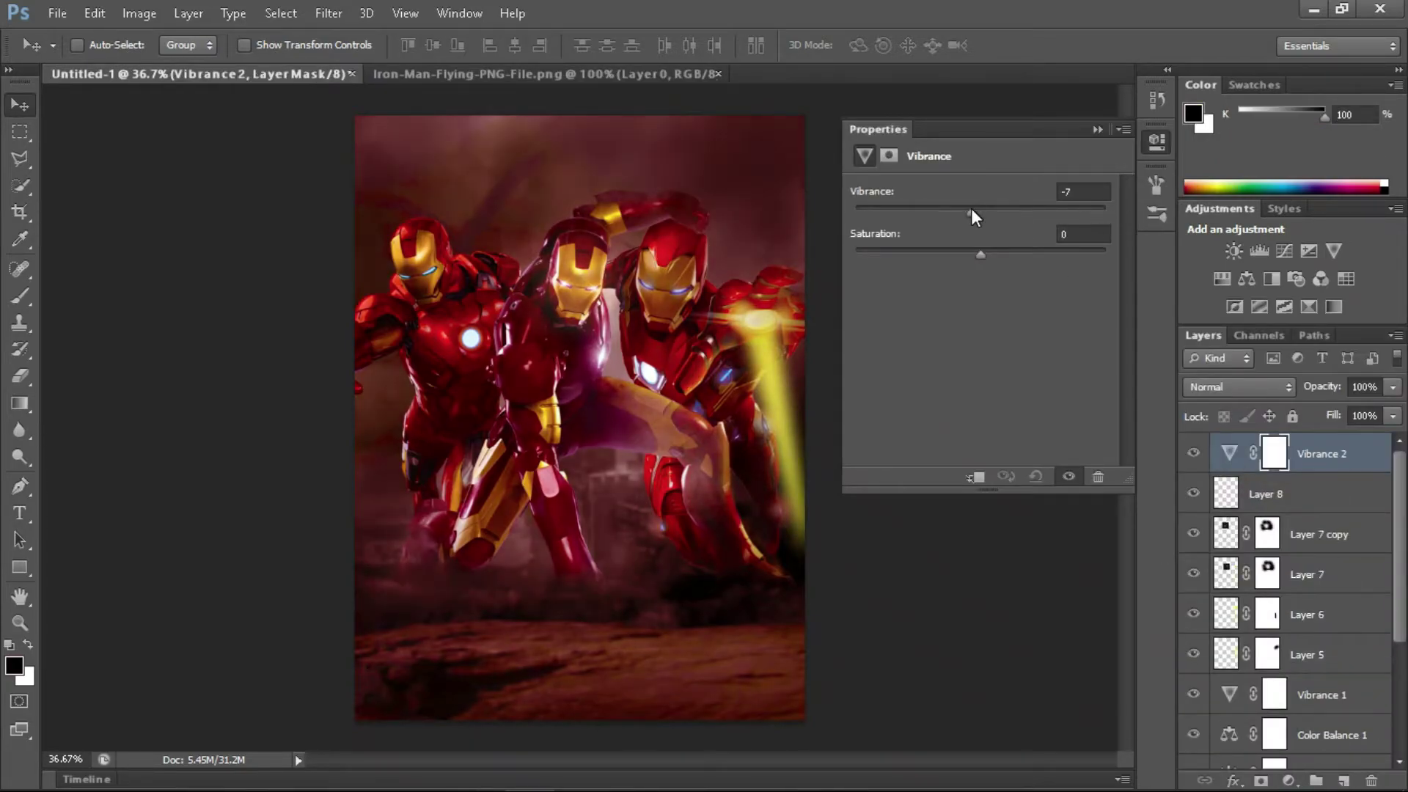
left_click_drag(1010, 253, 964, 252)
- Add two Levels adjustments, darkening the midtones to about 0.61
left_click(1259, 251)
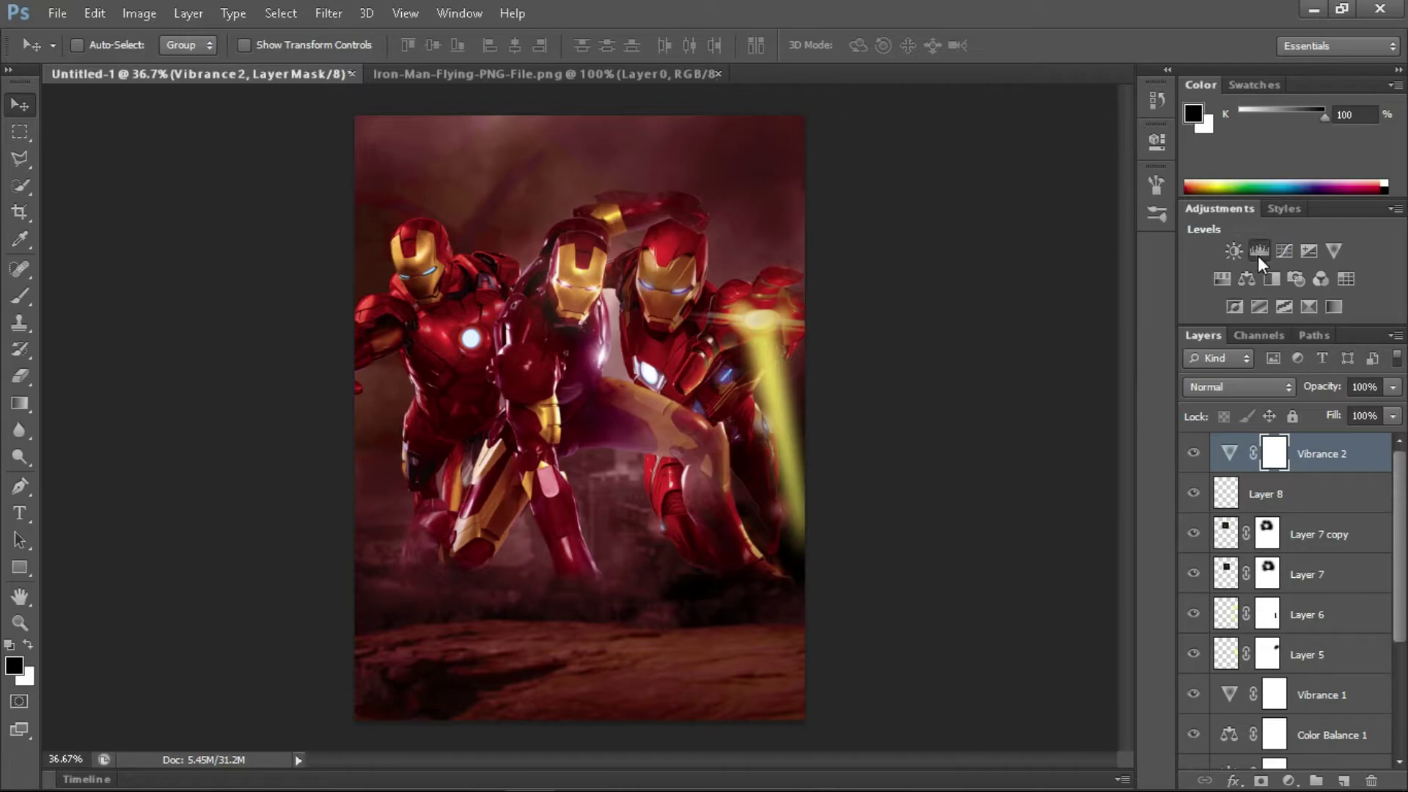
left_click(1259, 250)
left_click_drag(993, 341, 1021, 341)
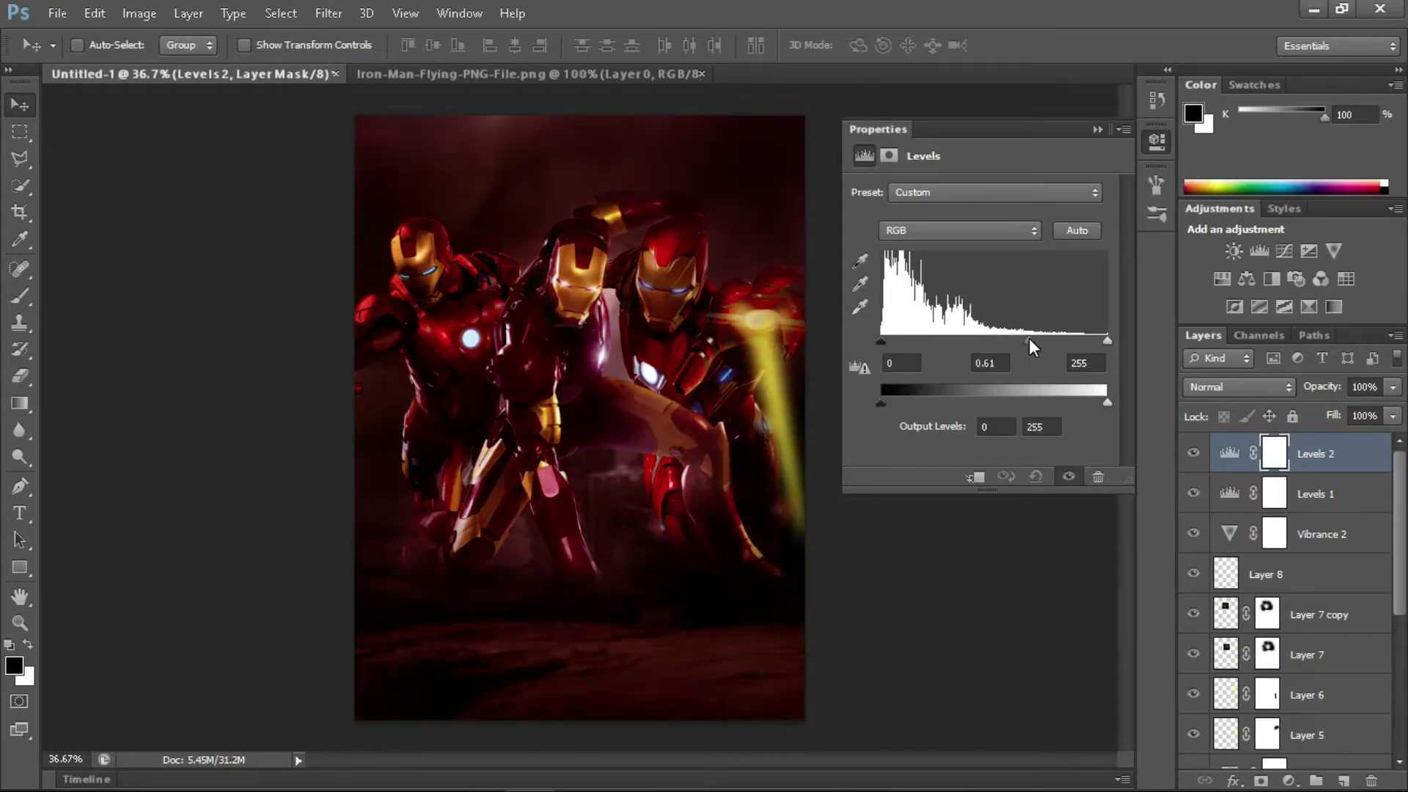
left_click(1098, 129)
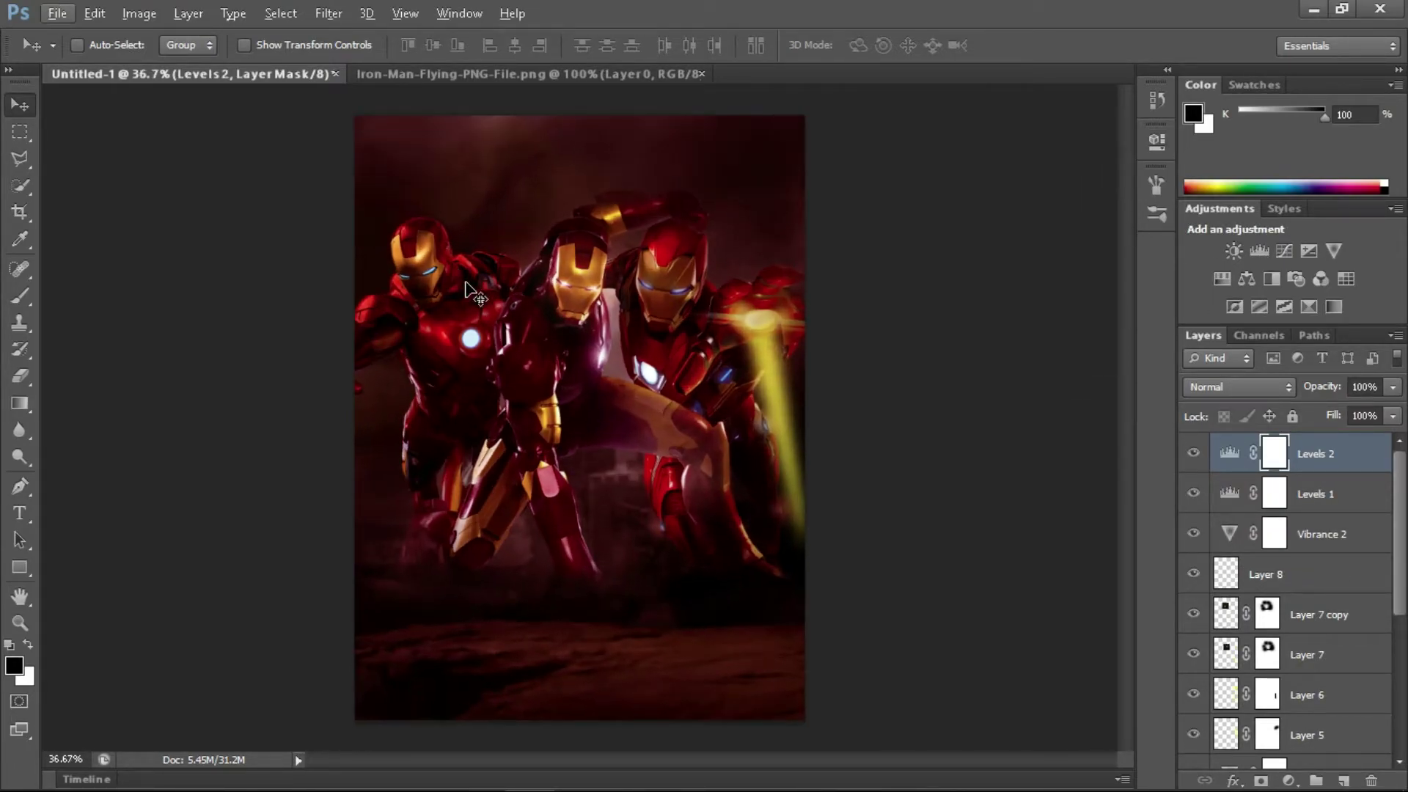
- Add a Channel Mixer adjustment shifting the green beam toward yellow
left_click(1288, 780)
left_click(1256, 613)
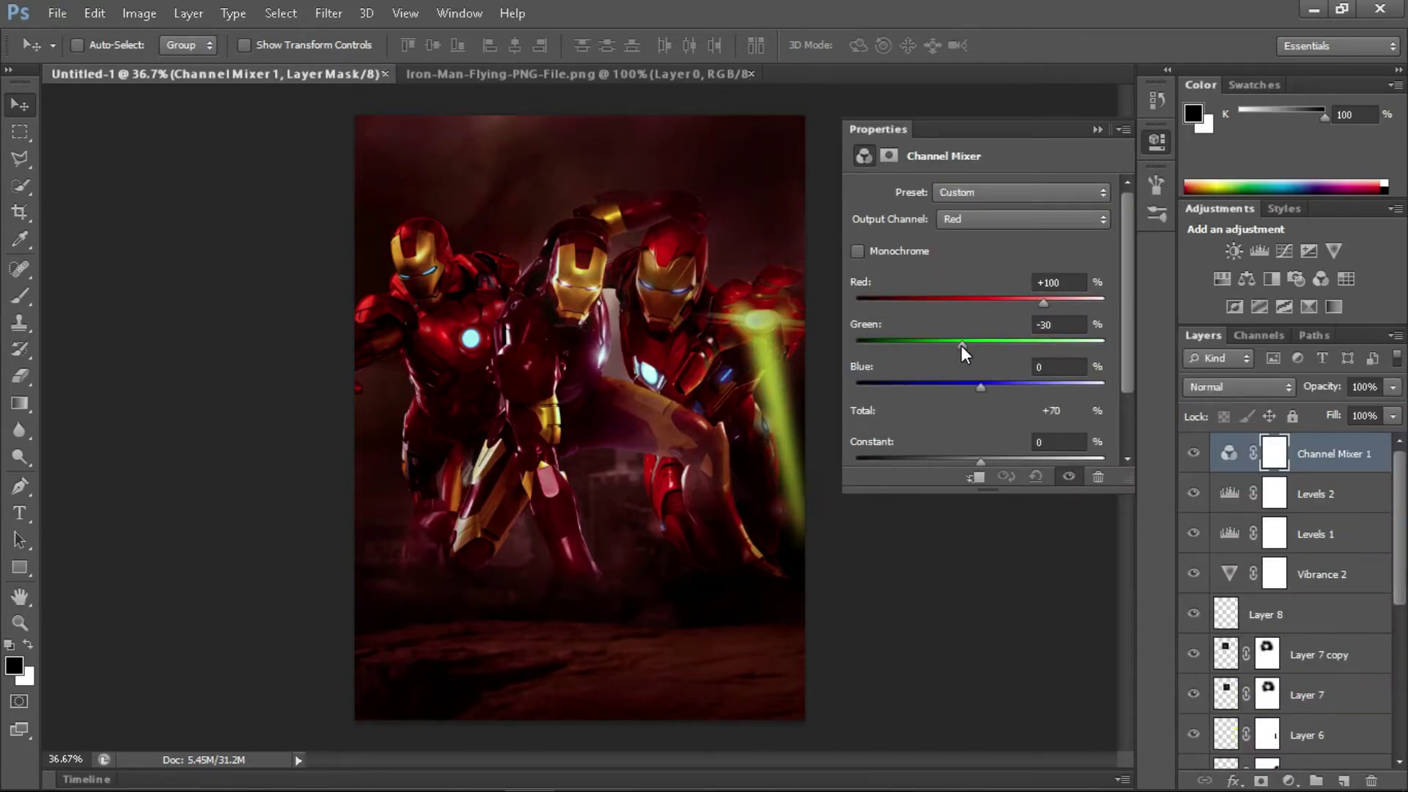
left_click_drag(962, 352, 982, 345)
left_click(1097, 129)
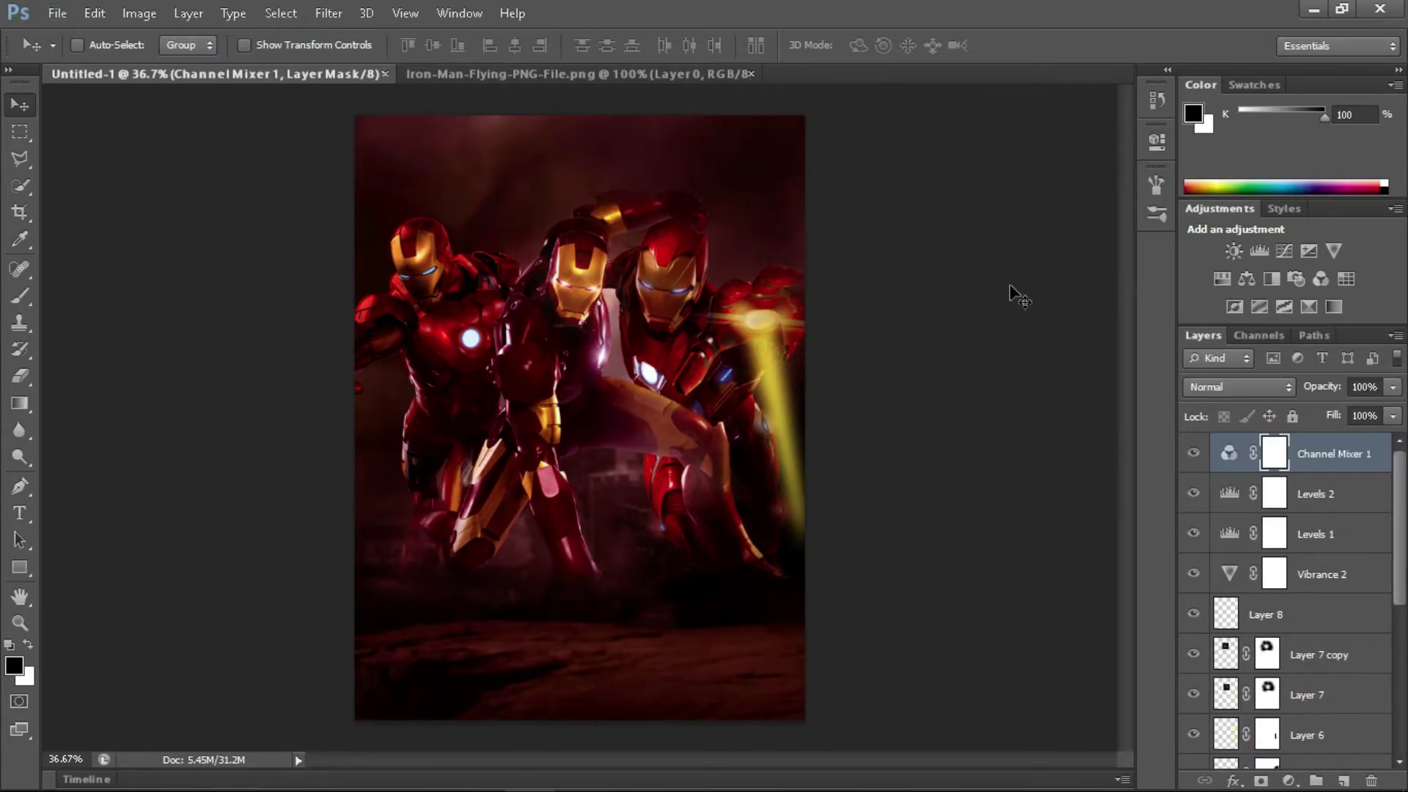
- Add a Color Lookup adjustment layer over the poster
left_click(1288, 780)
left_click(1247, 636)
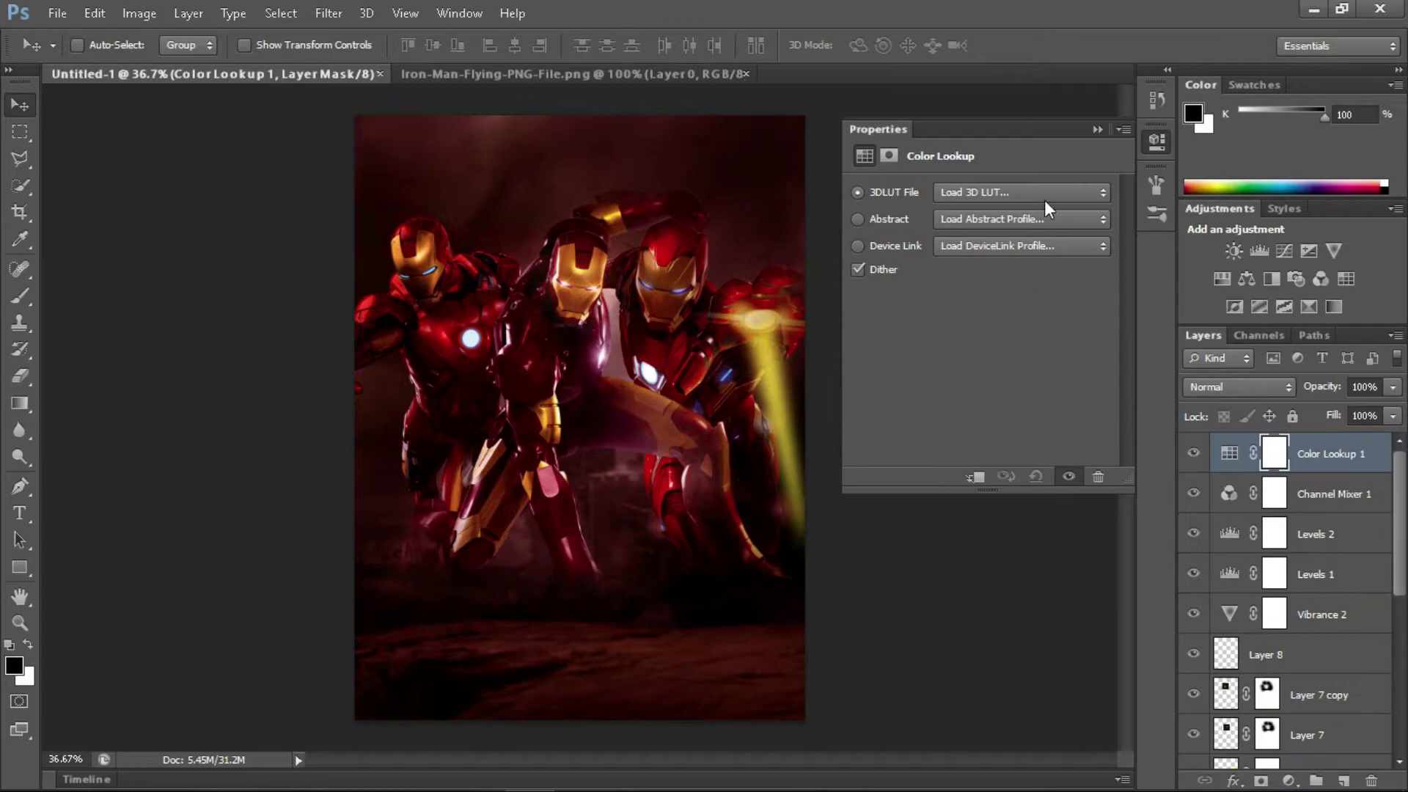
left_click(1097, 129)
left_click(1288, 780)
left_click(1053, 356)
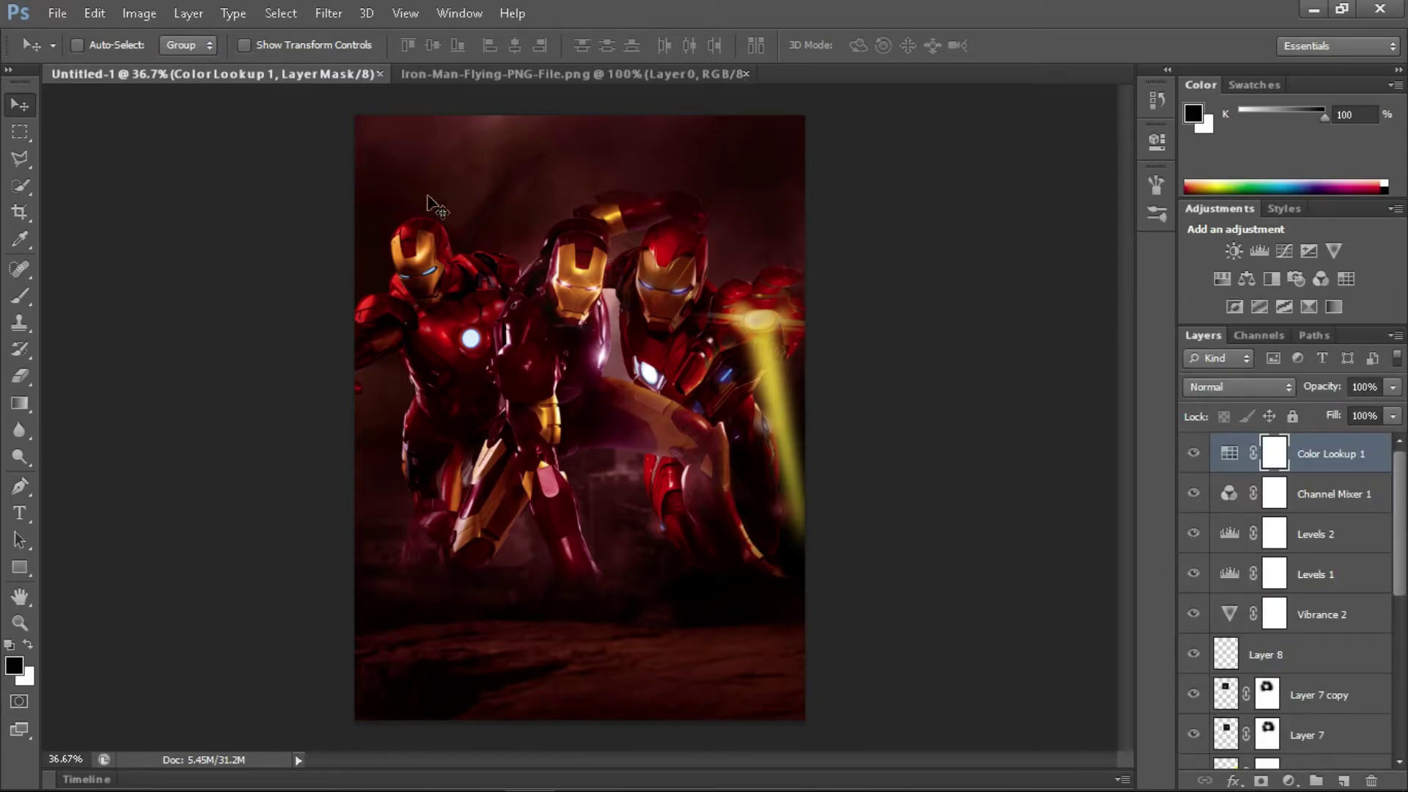
- Type the IRON MAN title on a text line low on the poster
left_click(16, 514)
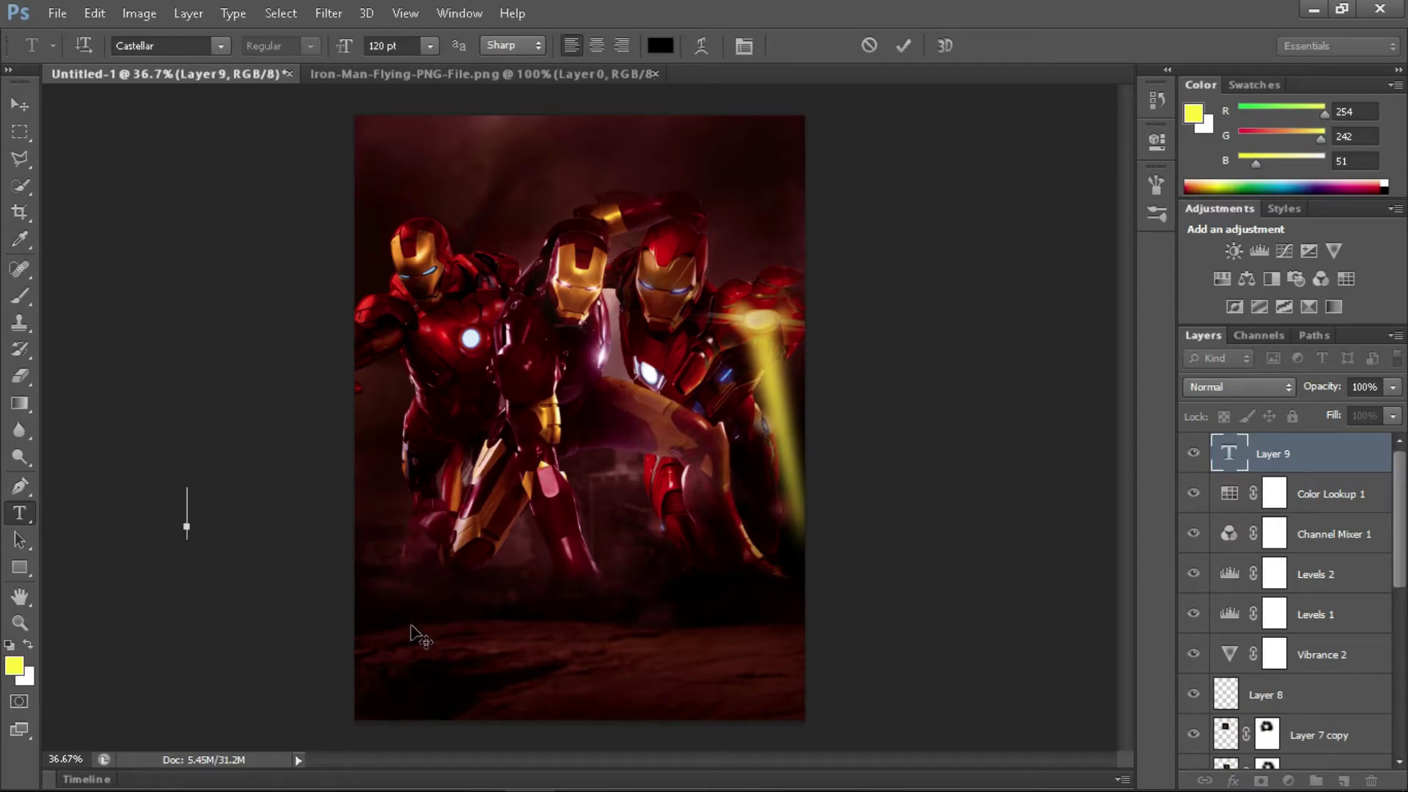
left_click(387, 597)
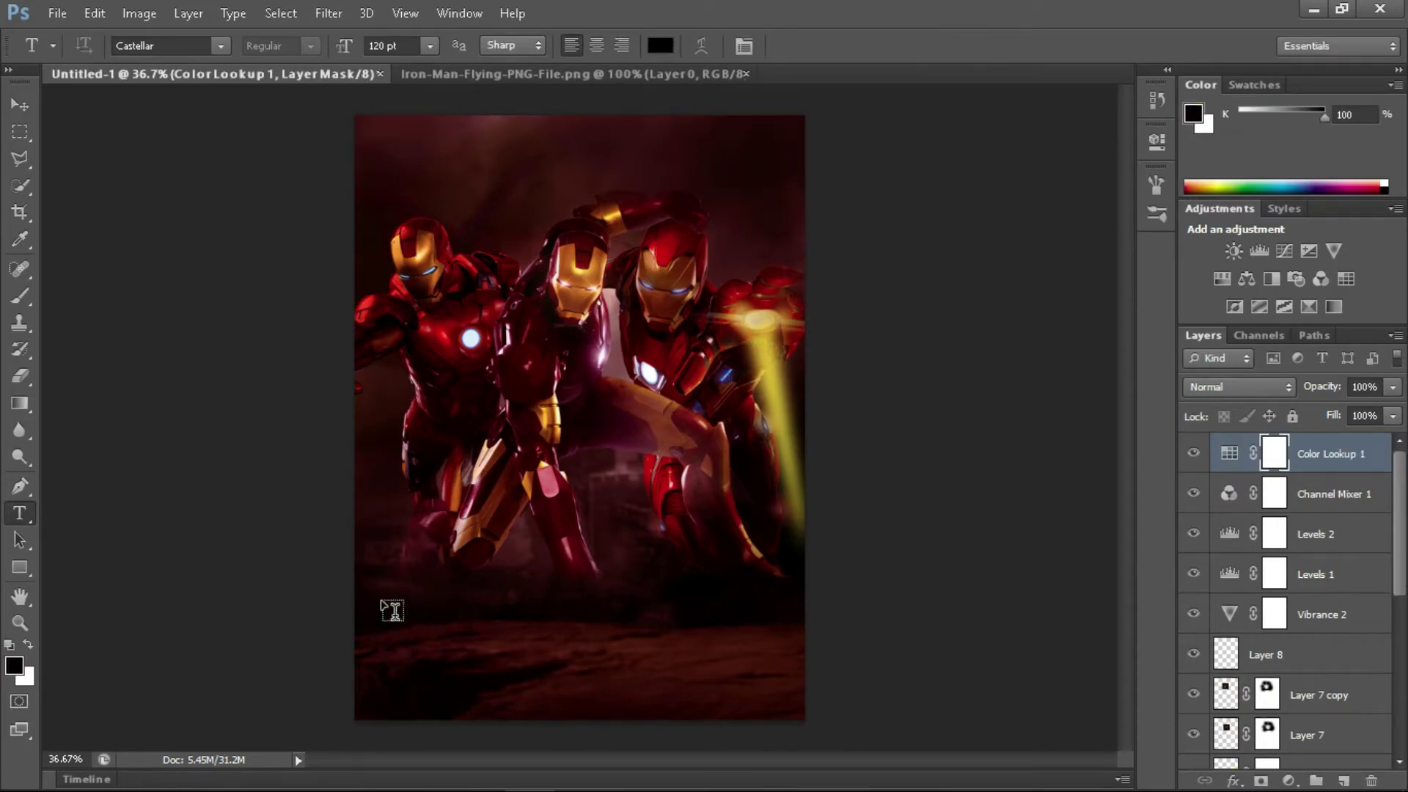
key("super")
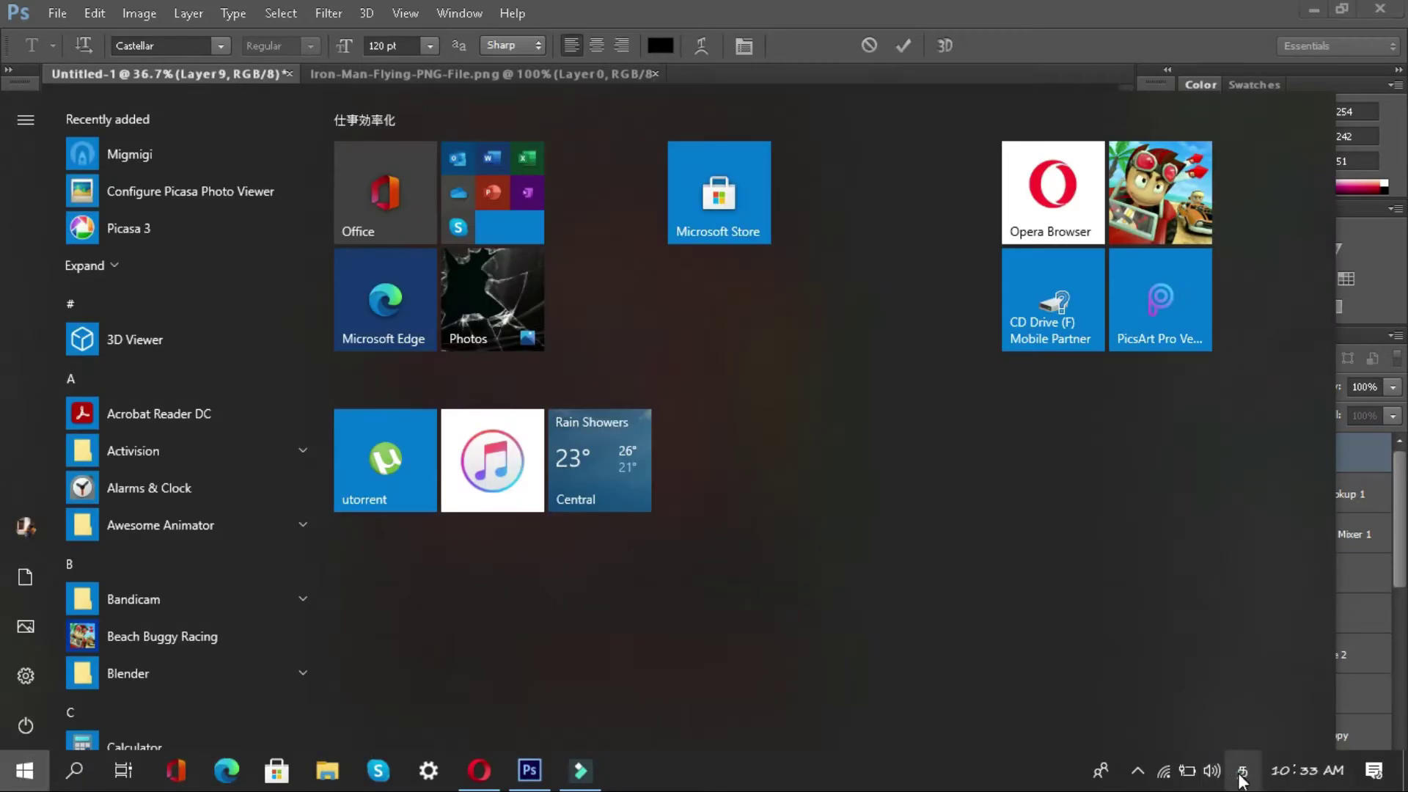
key("super+space")
left_click(384, 594)
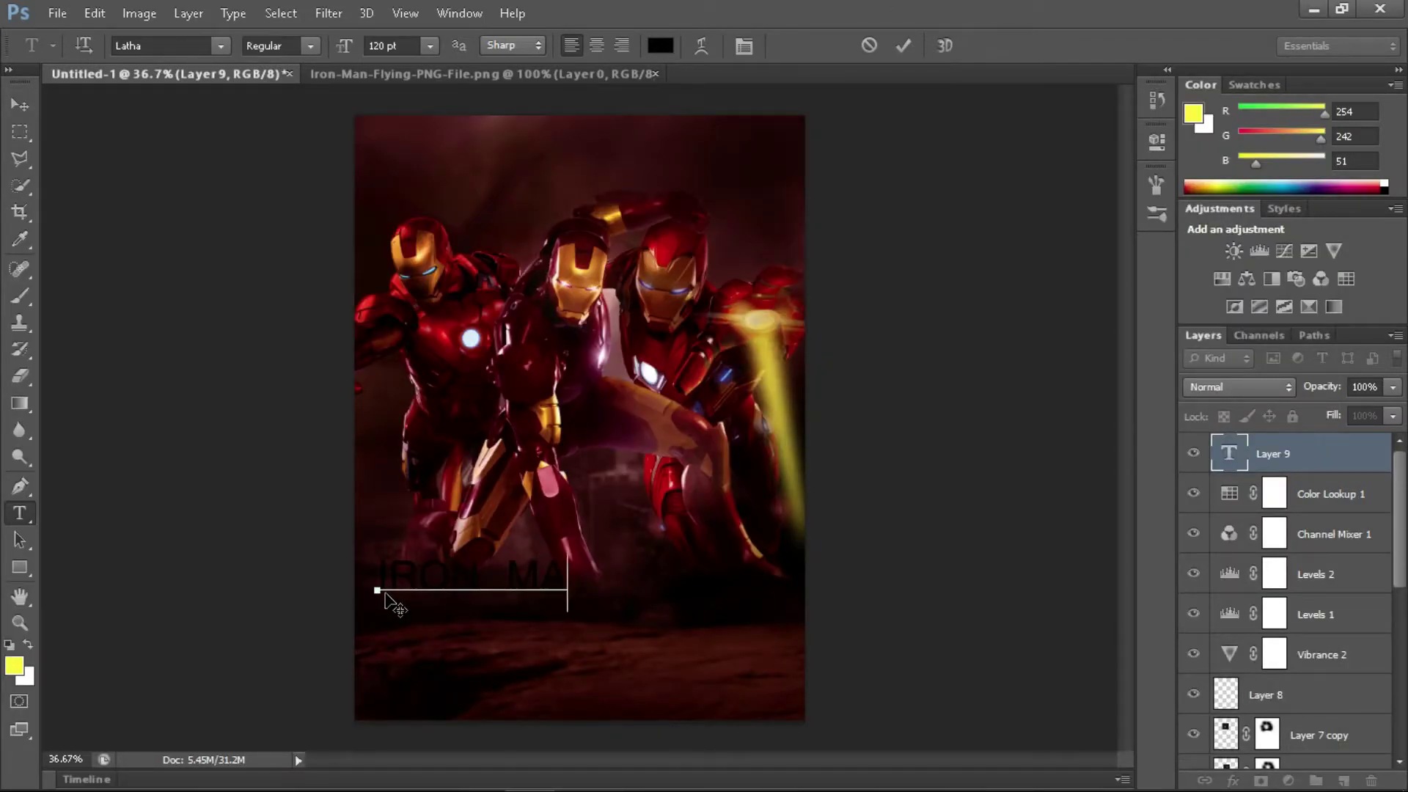
- Colour the title yellow and scale it to about 153%, repositioning it lower right
key("ctrl+a")
left_click(26, 676)
key("Escape")
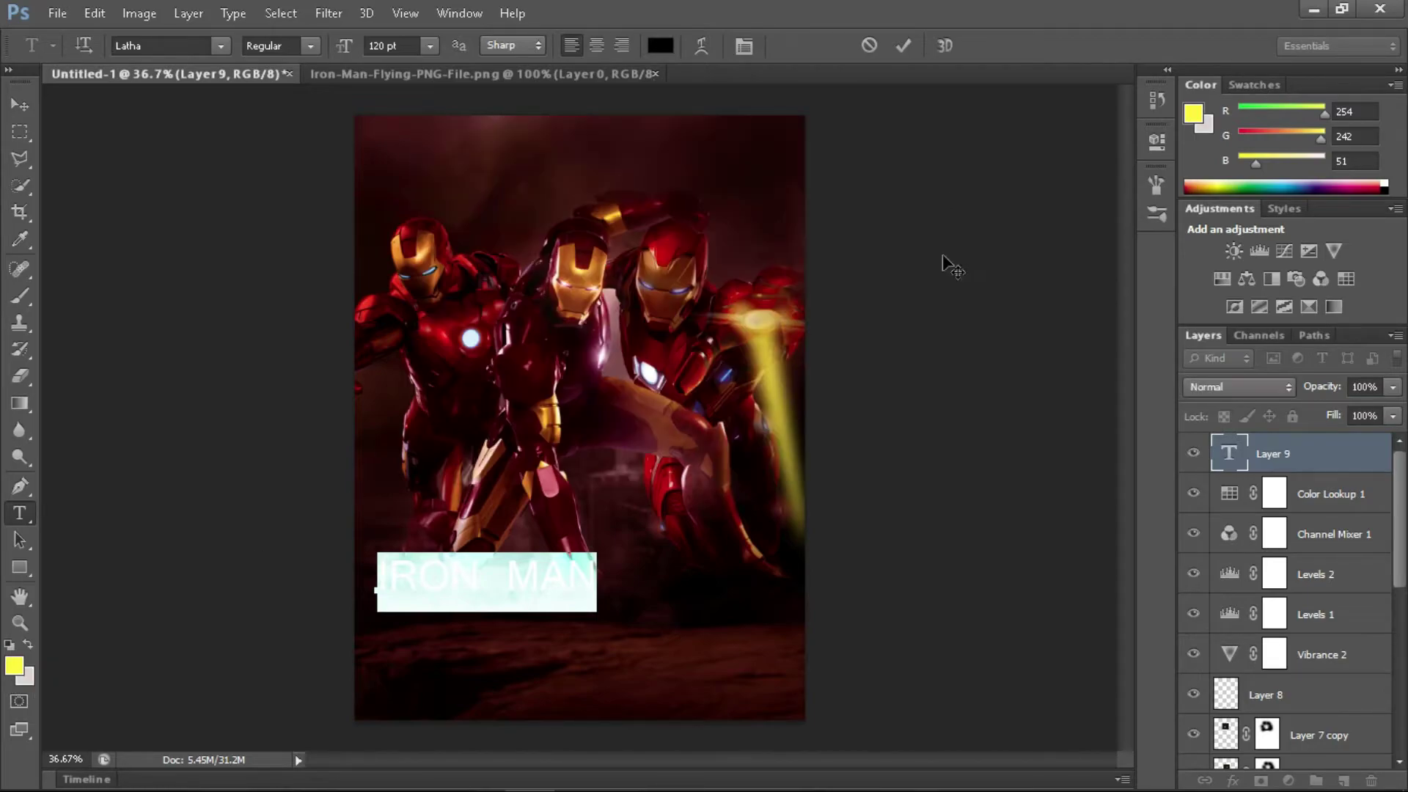
key("alt+BackSpace")
left_click(14, 106)
left_click_drag(472, 590, 546, 608)
left_click_drag(668, 629, 729, 630)
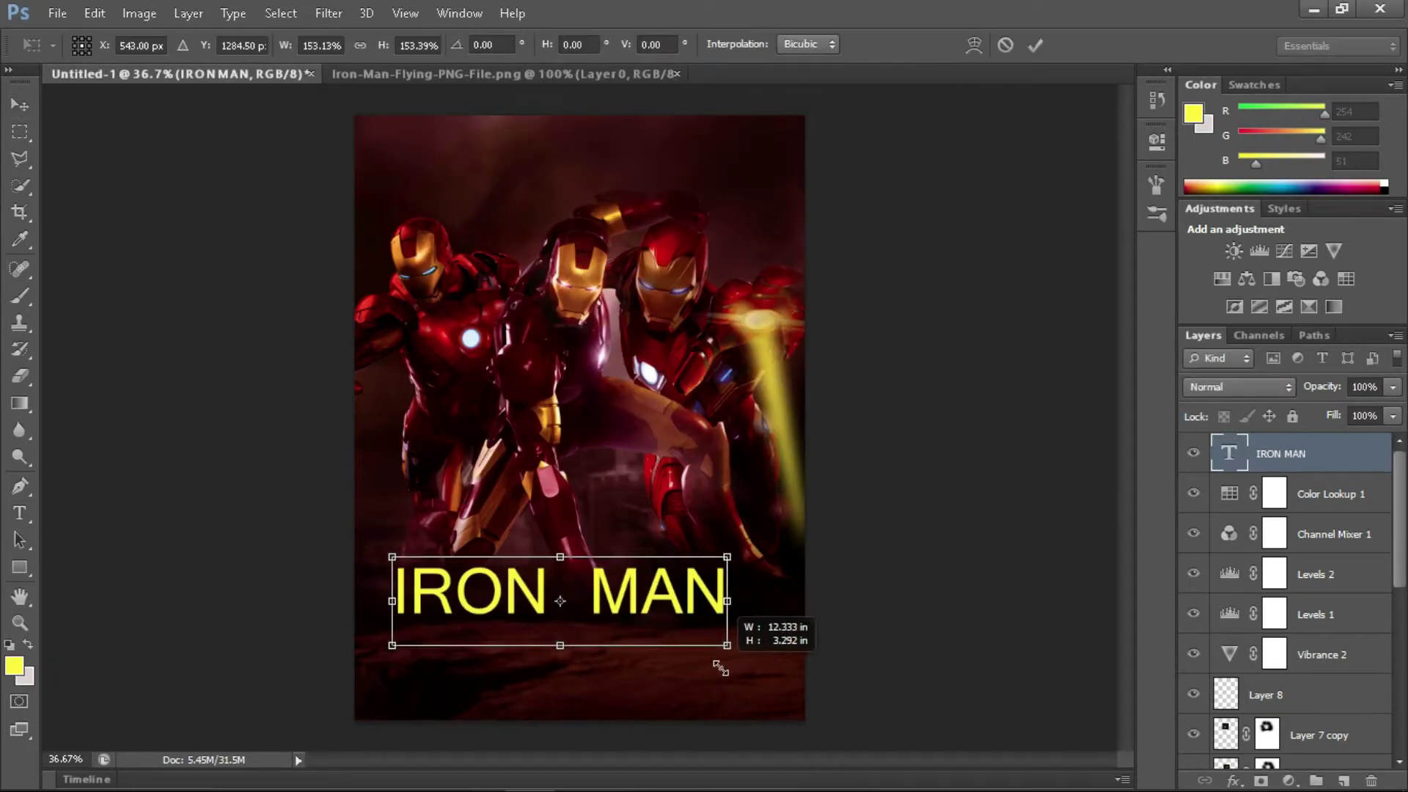
left_click_drag(664, 597, 680, 600)
key("Return")
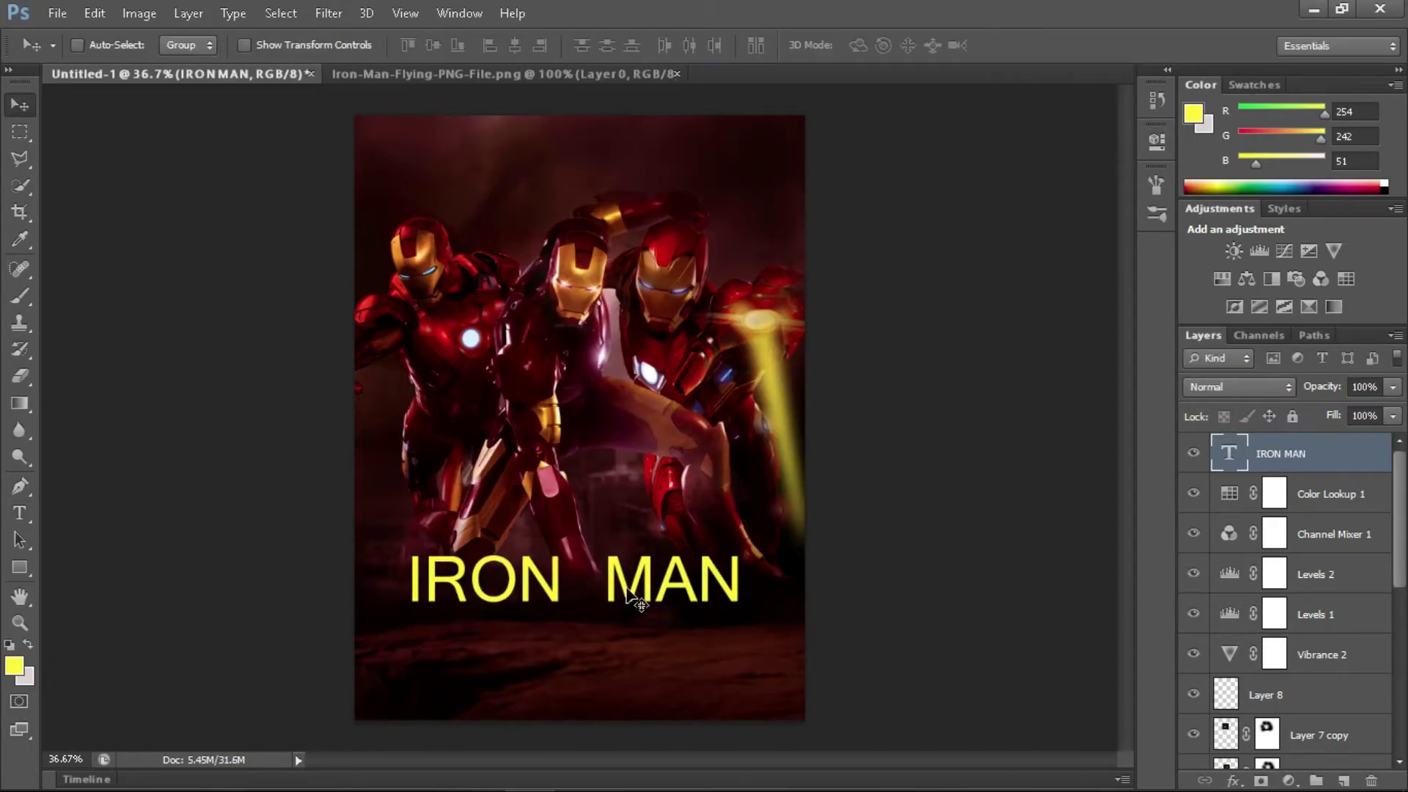
- Remove the space so the title reads IRONMAN, nudge it down-right, and reselect the word
left_click(31, 517)
left_click(583, 579)
key("BackSpace")
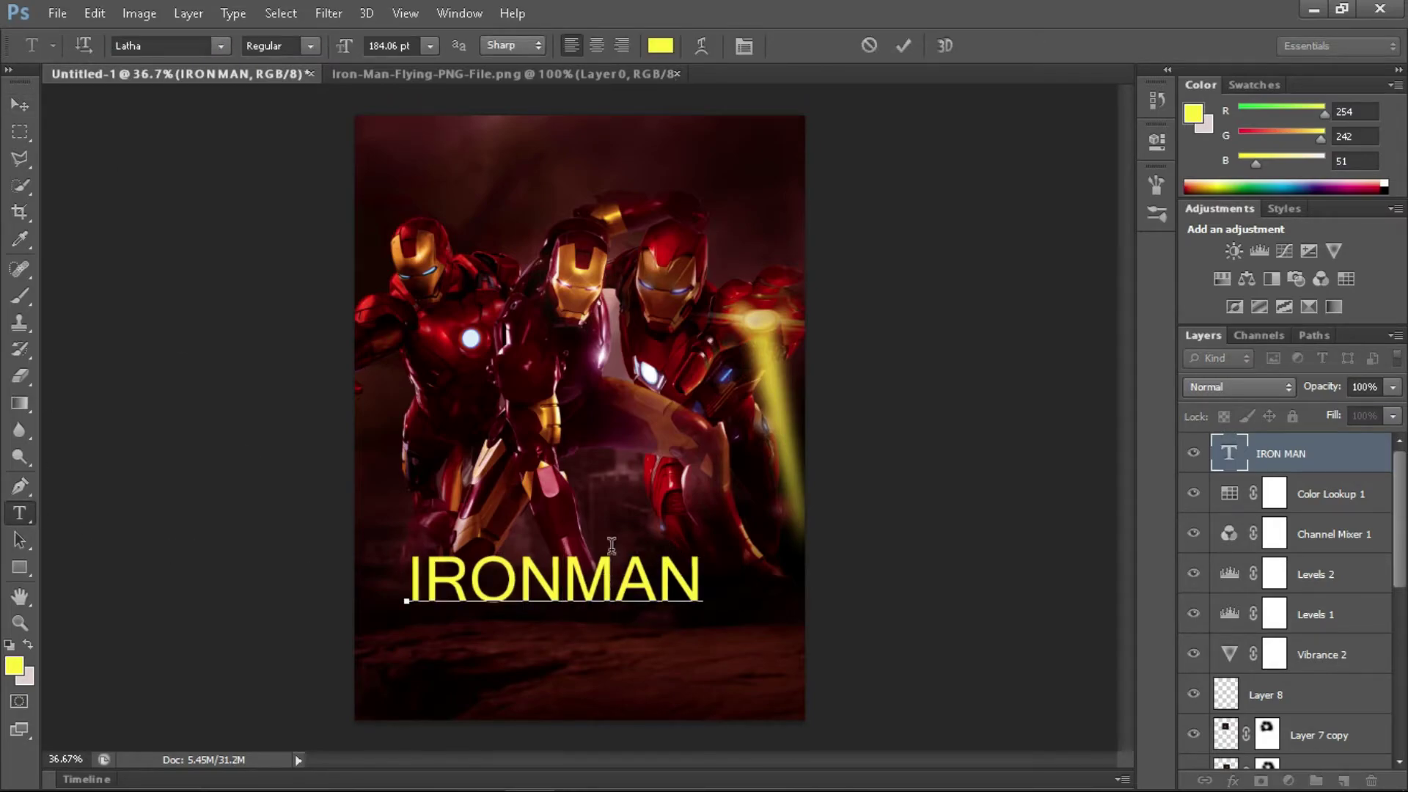
left_click(20, 105)
left_click_drag(577, 587, 601, 593)
left_click(20, 514)
double_click(575, 587)
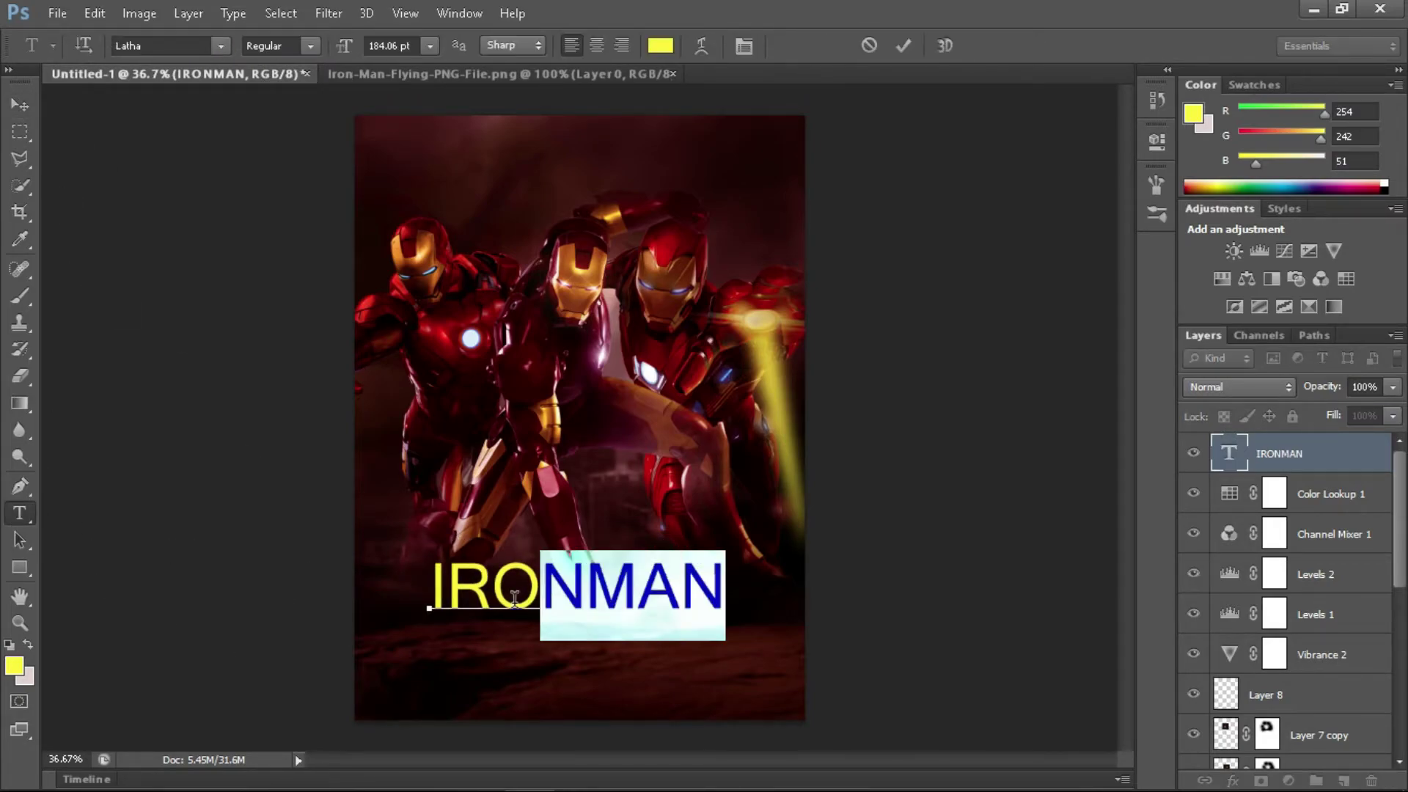
left_click(220, 45)
- Set the title font to Rockwell Extra Bold, centre it, and colour it white
left_click(315, 538)
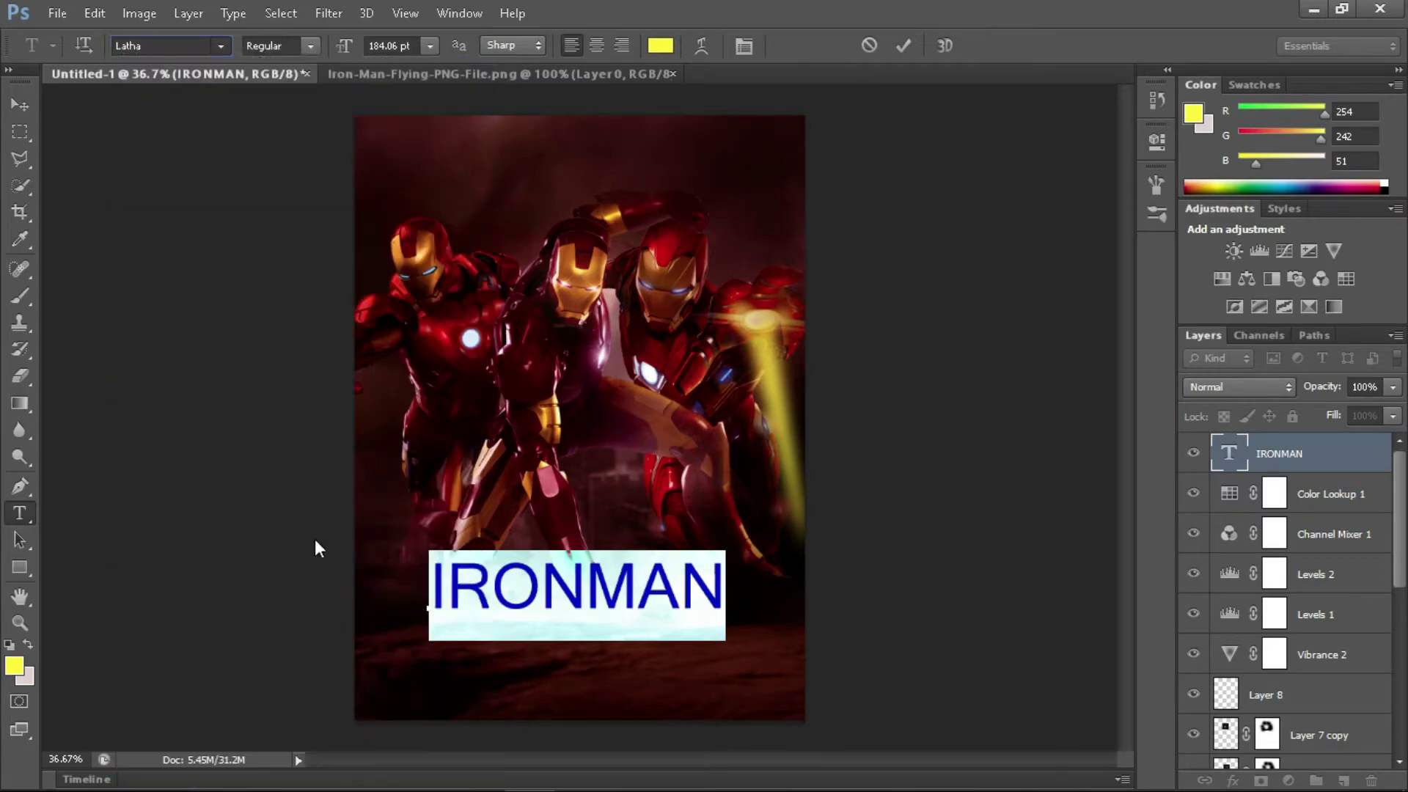
left_click(19, 105)
left_click_drag(557, 590, 592, 587)
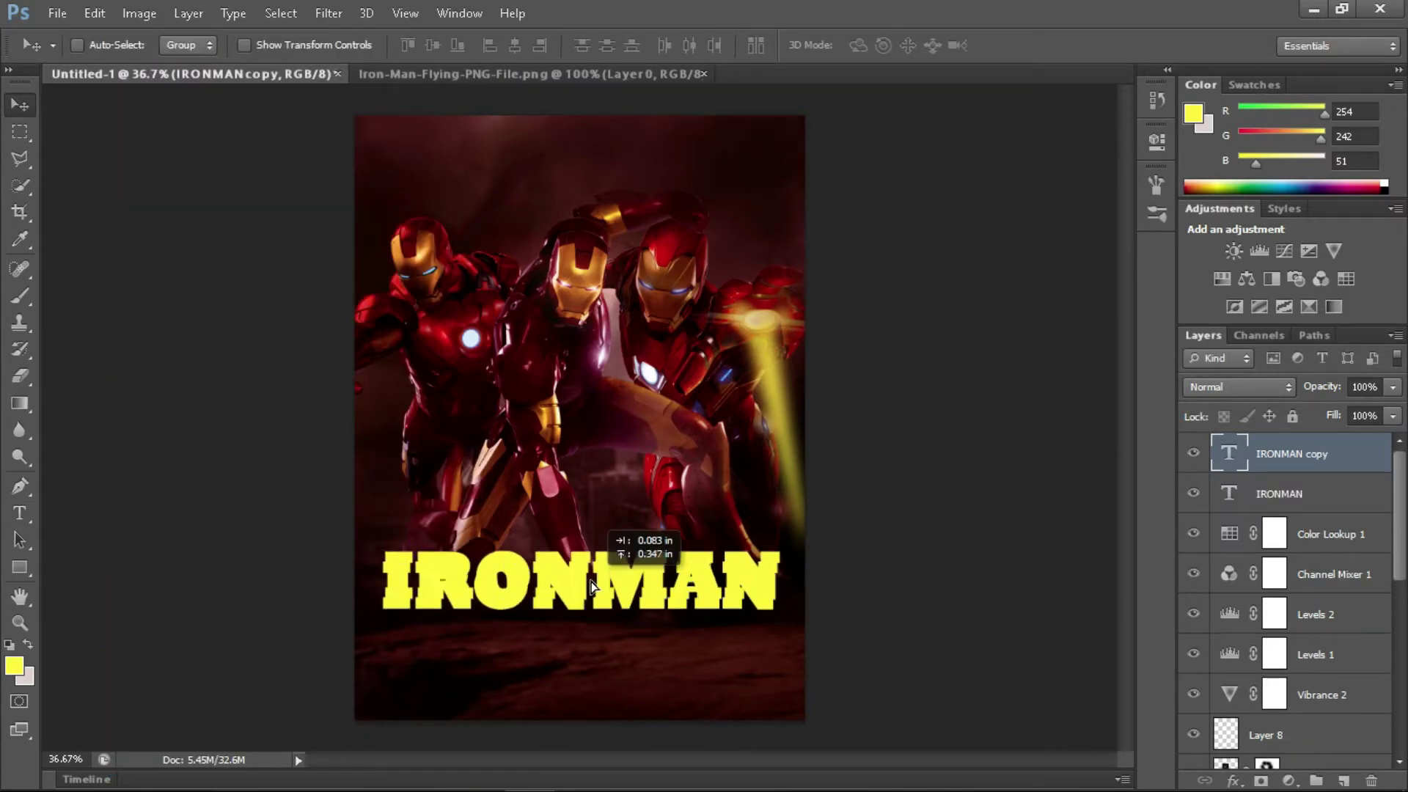
key("t")
left_click_drag(381, 579, 796, 581)
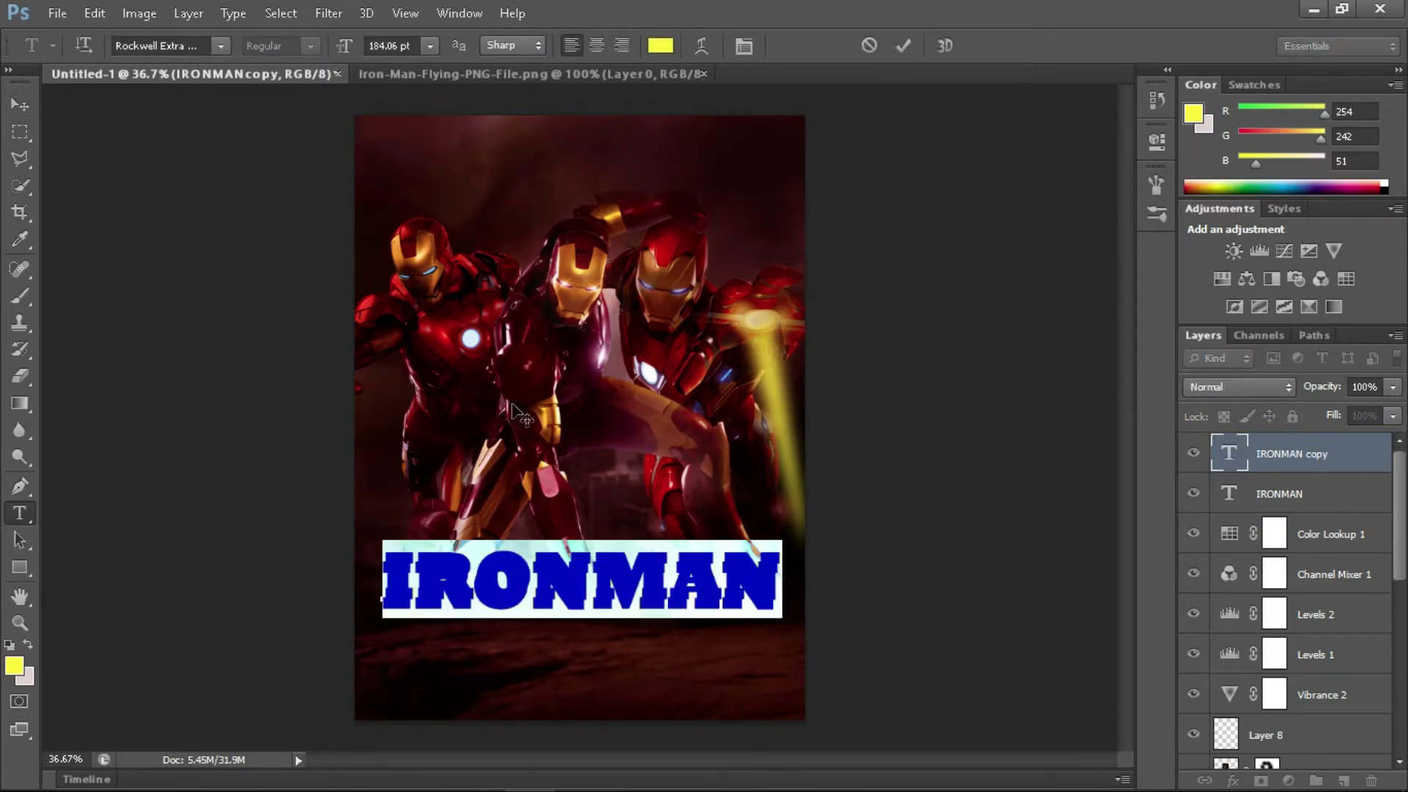
left_click(25, 675)
left_click(914, 170)
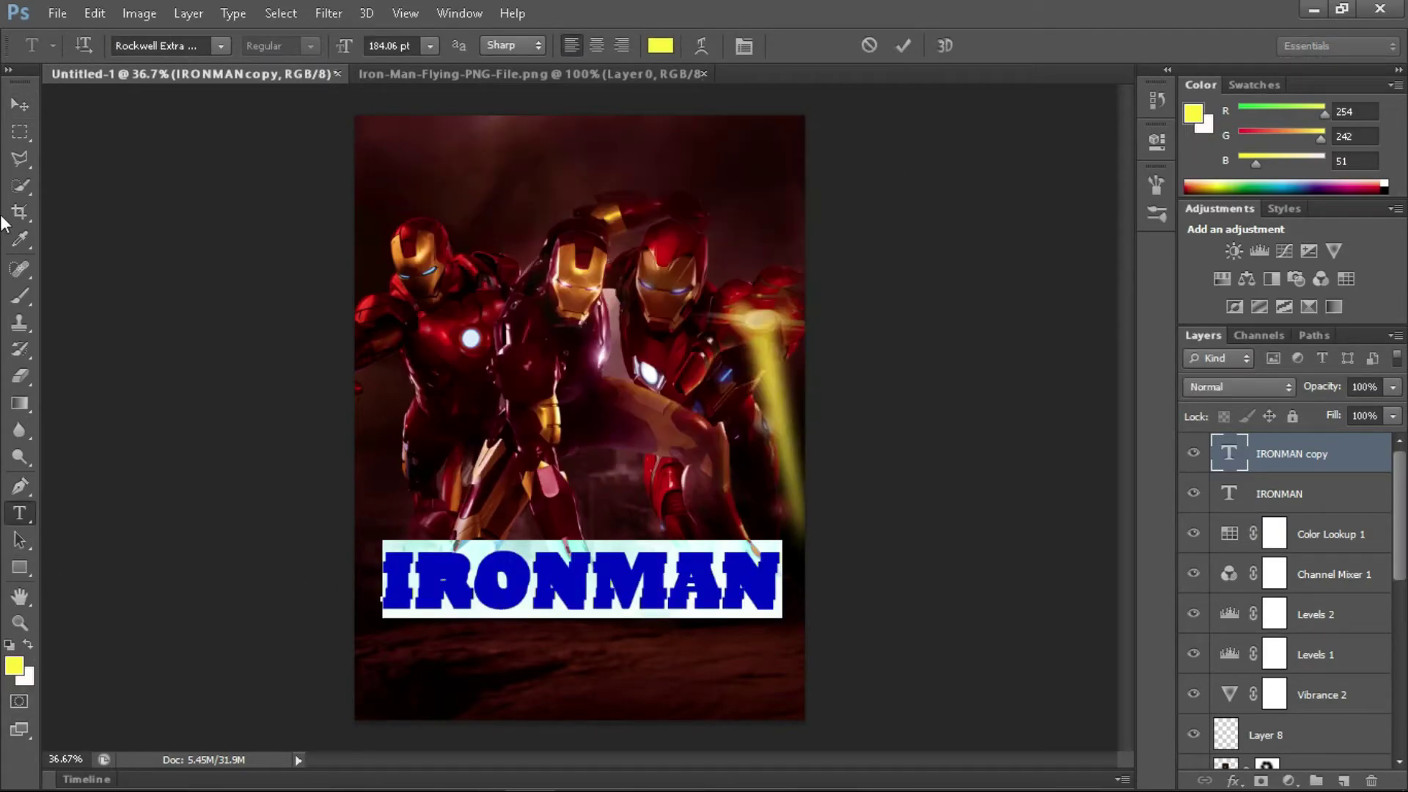
left_click(20, 105)
left_click(27, 644)
key("Delete")
- Duplicate the IRONMAN layer and make the top copy white, aligned over the yellow title
key("ctrl+j")
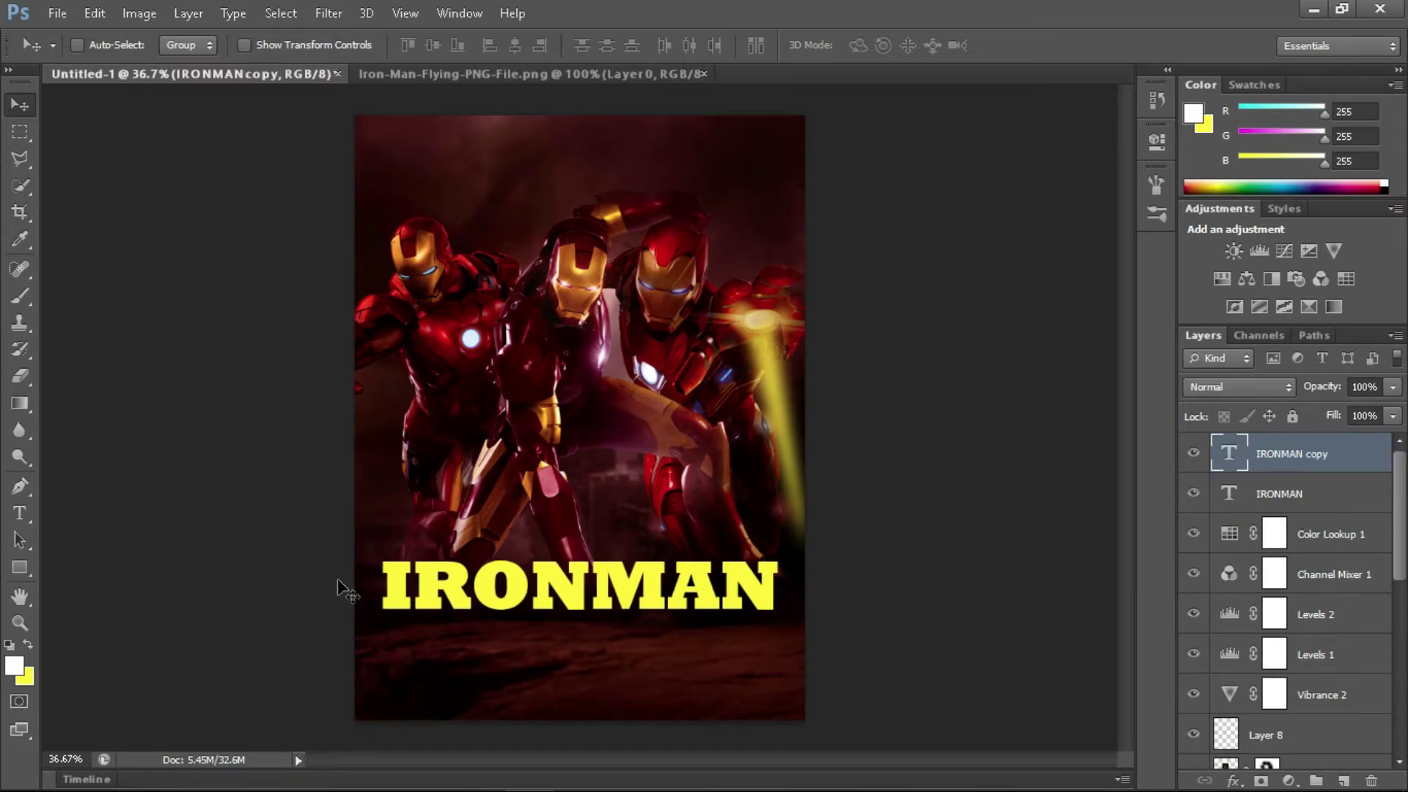
mouse_move(503, 597)
left_mouse_down()
mouse_move(503, 469)
mouse_move(476, 605)
left_mouse_up()
left_click(28, 521)
double_click(579, 458)
left_click(660, 44)
left_click(909, 172)
left_click(20, 105)
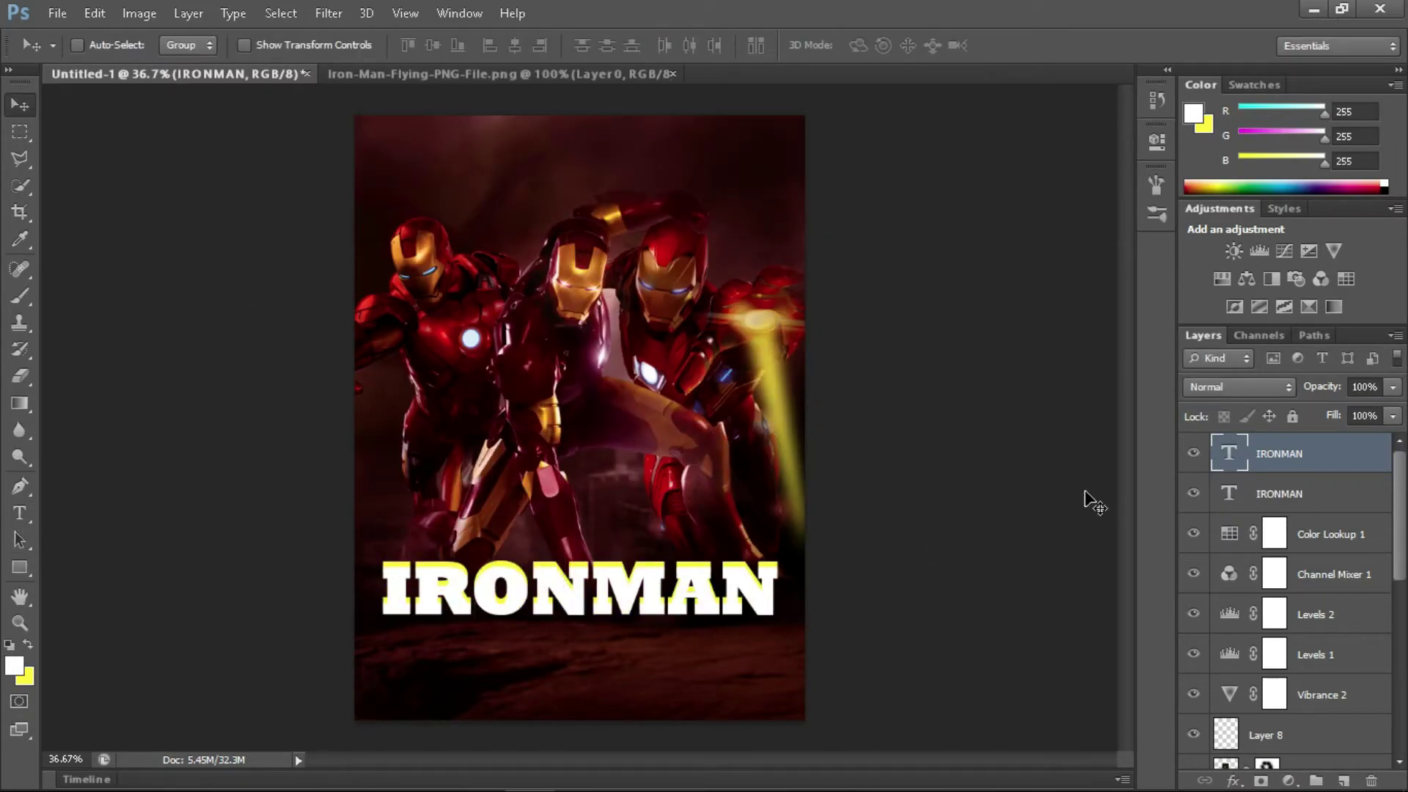
- Select both IRONMAN title layers, leaving them unrasterized
right_click(1327, 453)
left_click(1324, 494, "shift")
right_click(1324, 450)
left_click(836, 580)
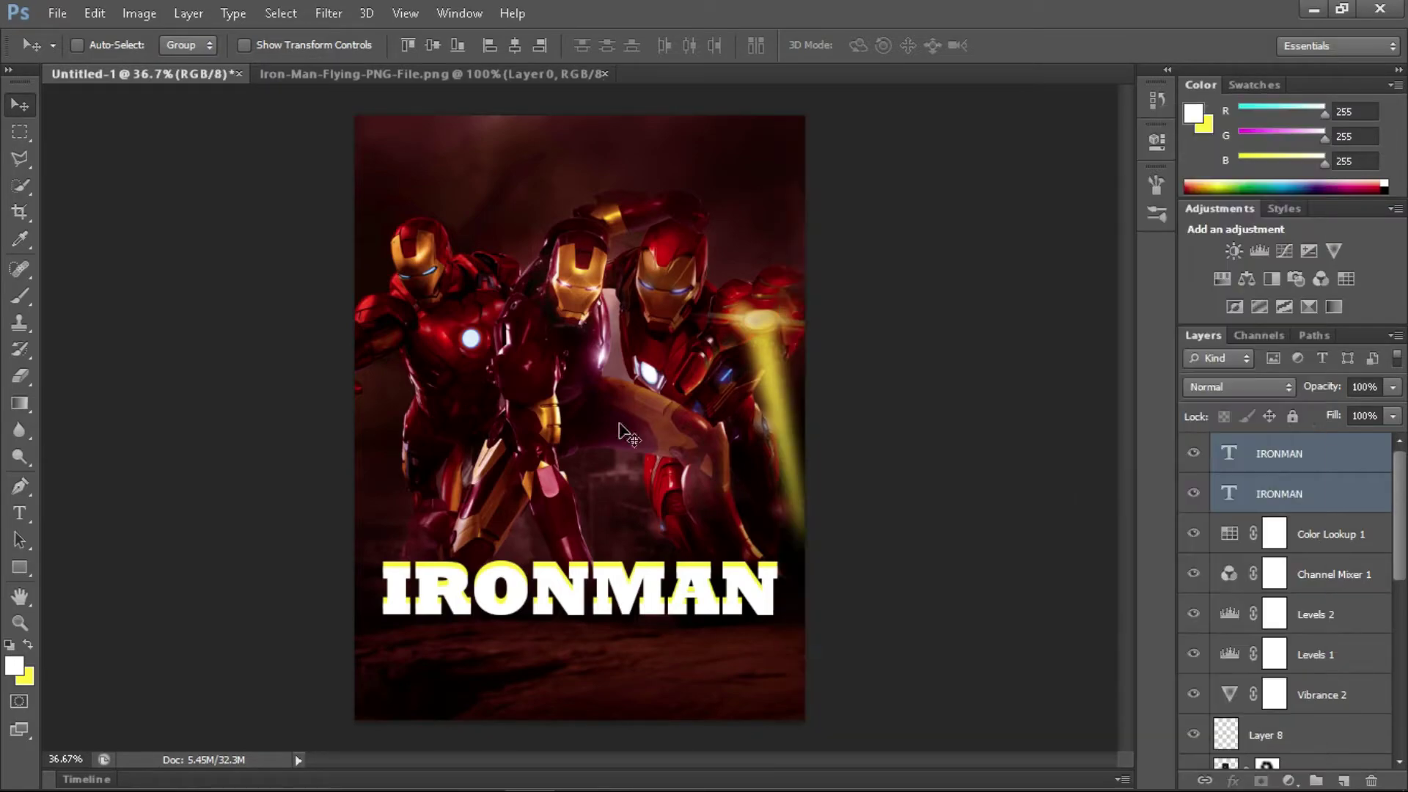
right_click(1308, 453)
left_click(939, 541)
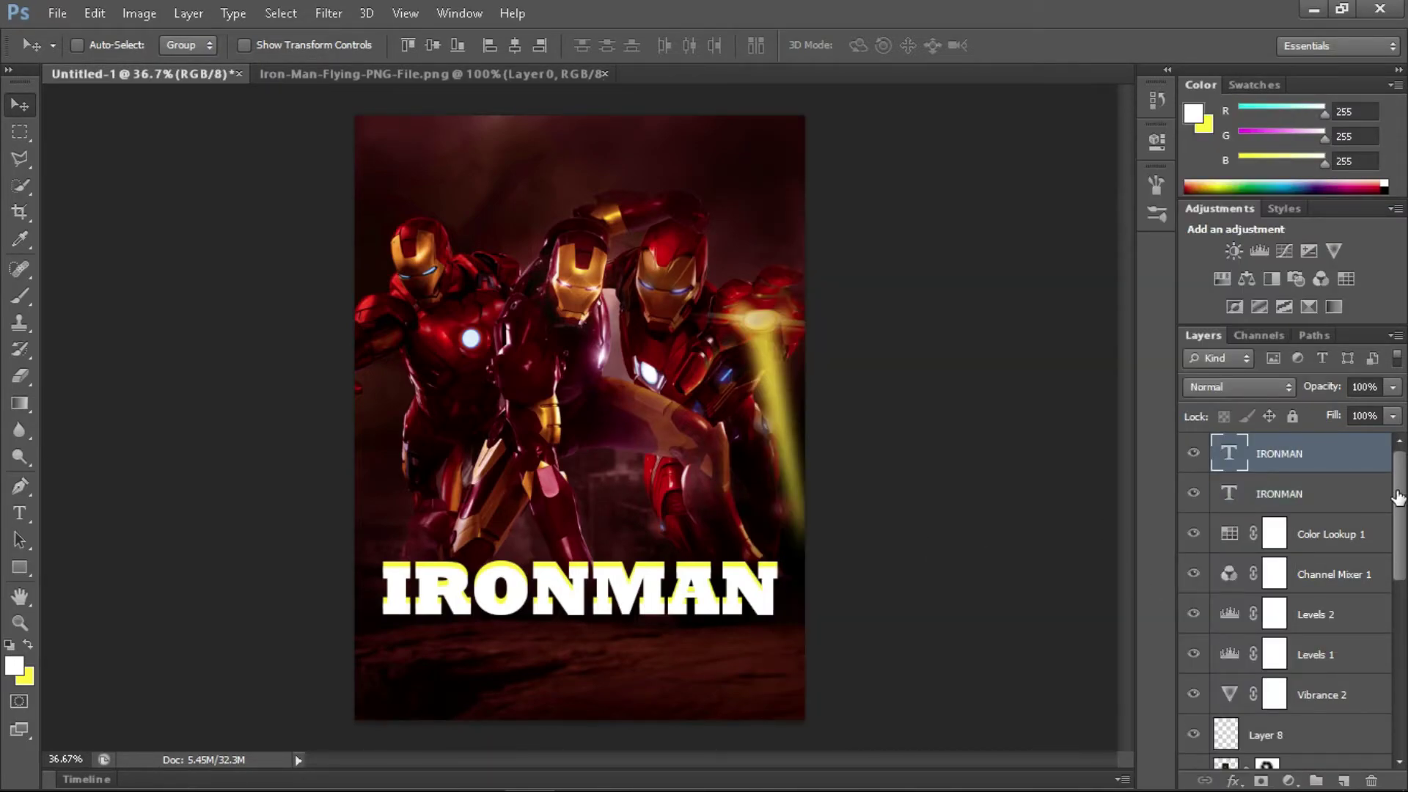
- Apply a Drop Shadow layer style to both IRONMAN title layers
double_click(1357, 487)
left_click(802, 505)
key("Return")
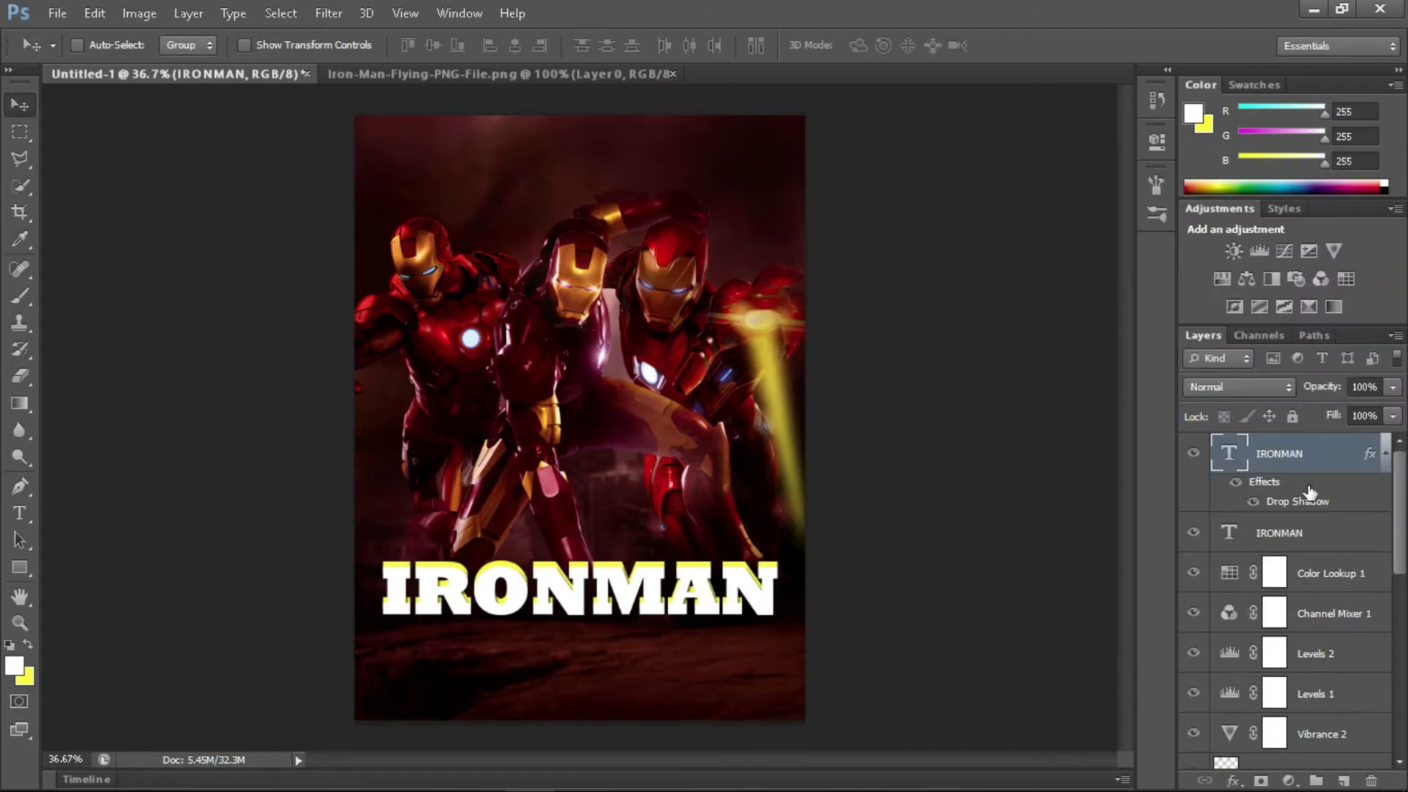
double_click(1310, 532)
double_click(1373, 542)
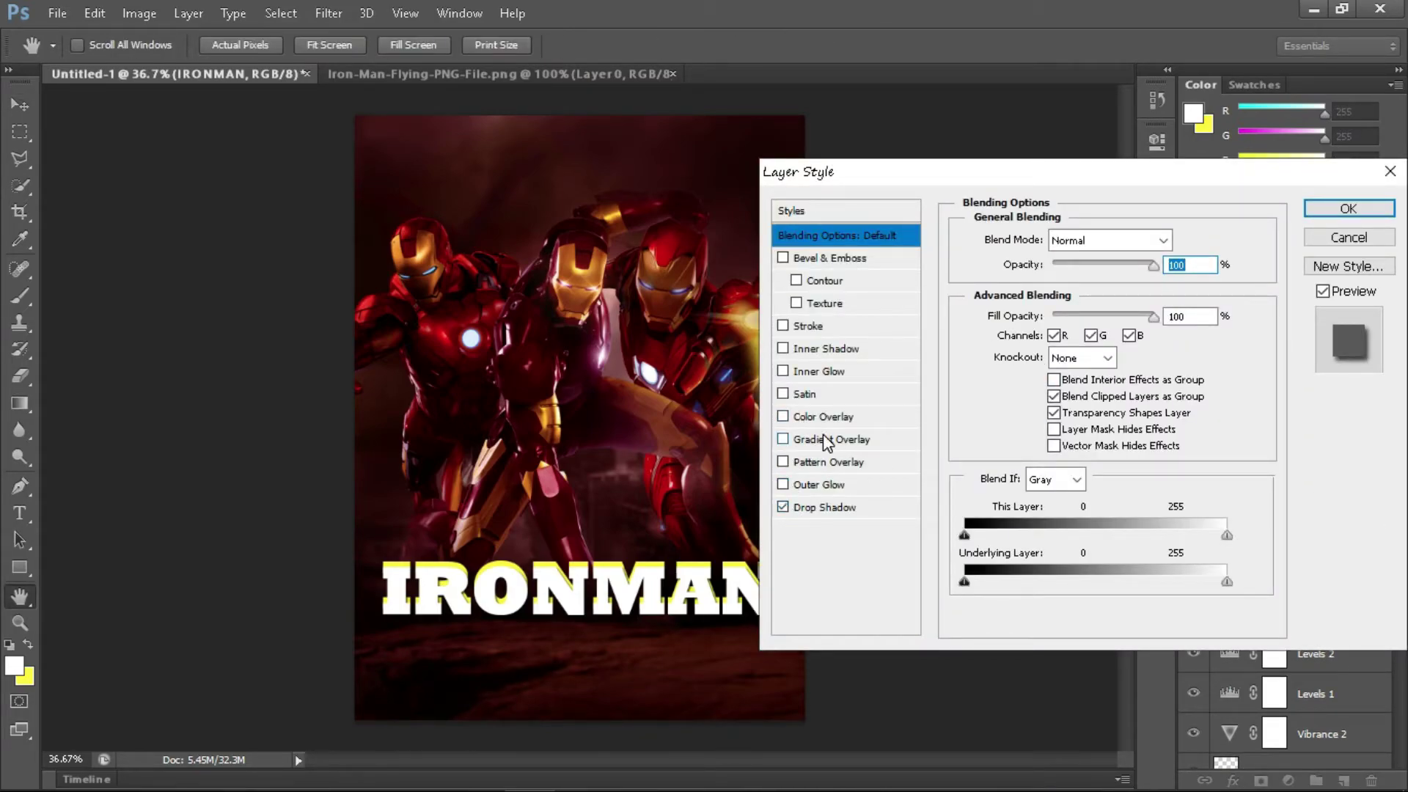
left_click(1320, 209)
- Paint a soft red glow on Layer 9 over the centre figure and set it to Overlay
scroll(1305, 587, "down", 5)
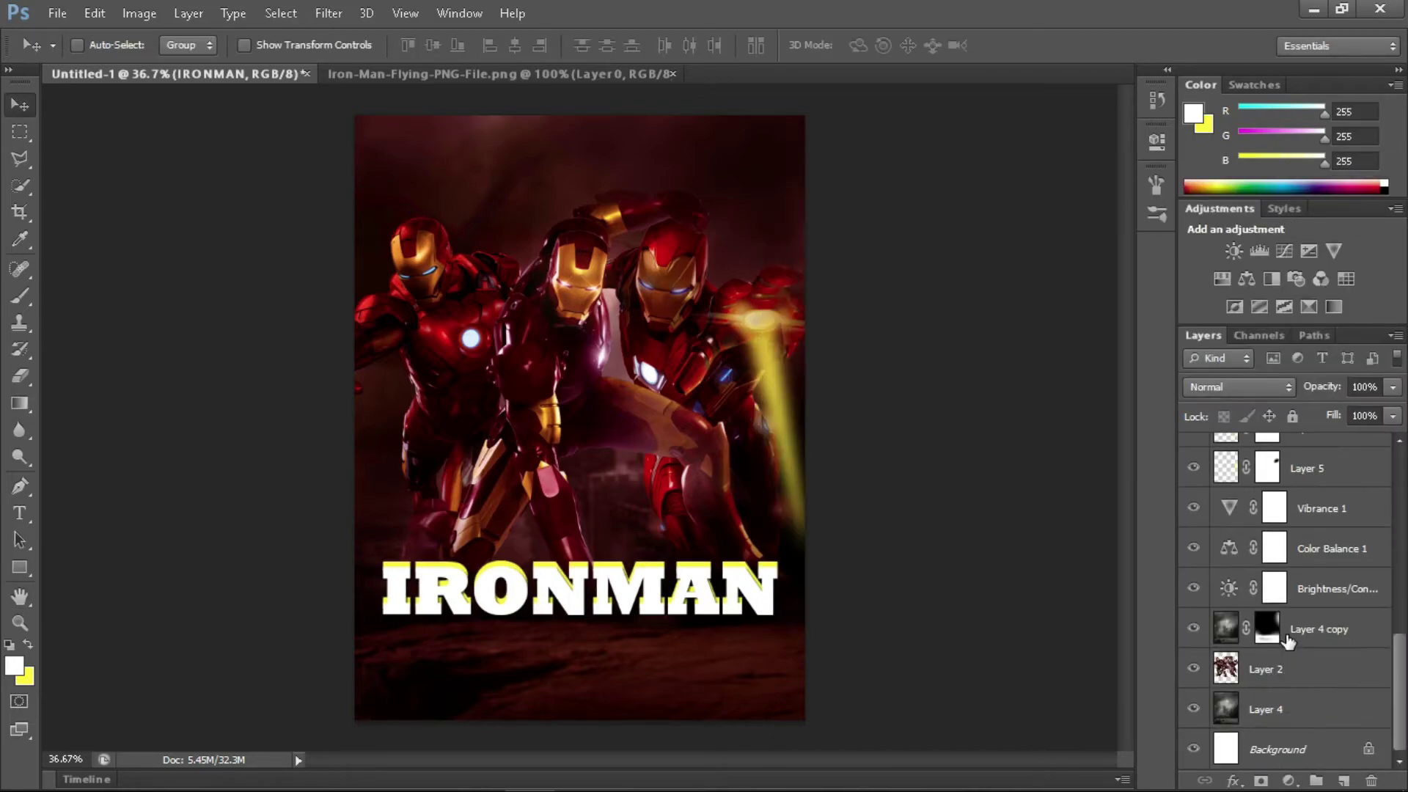
left_click(1320, 709)
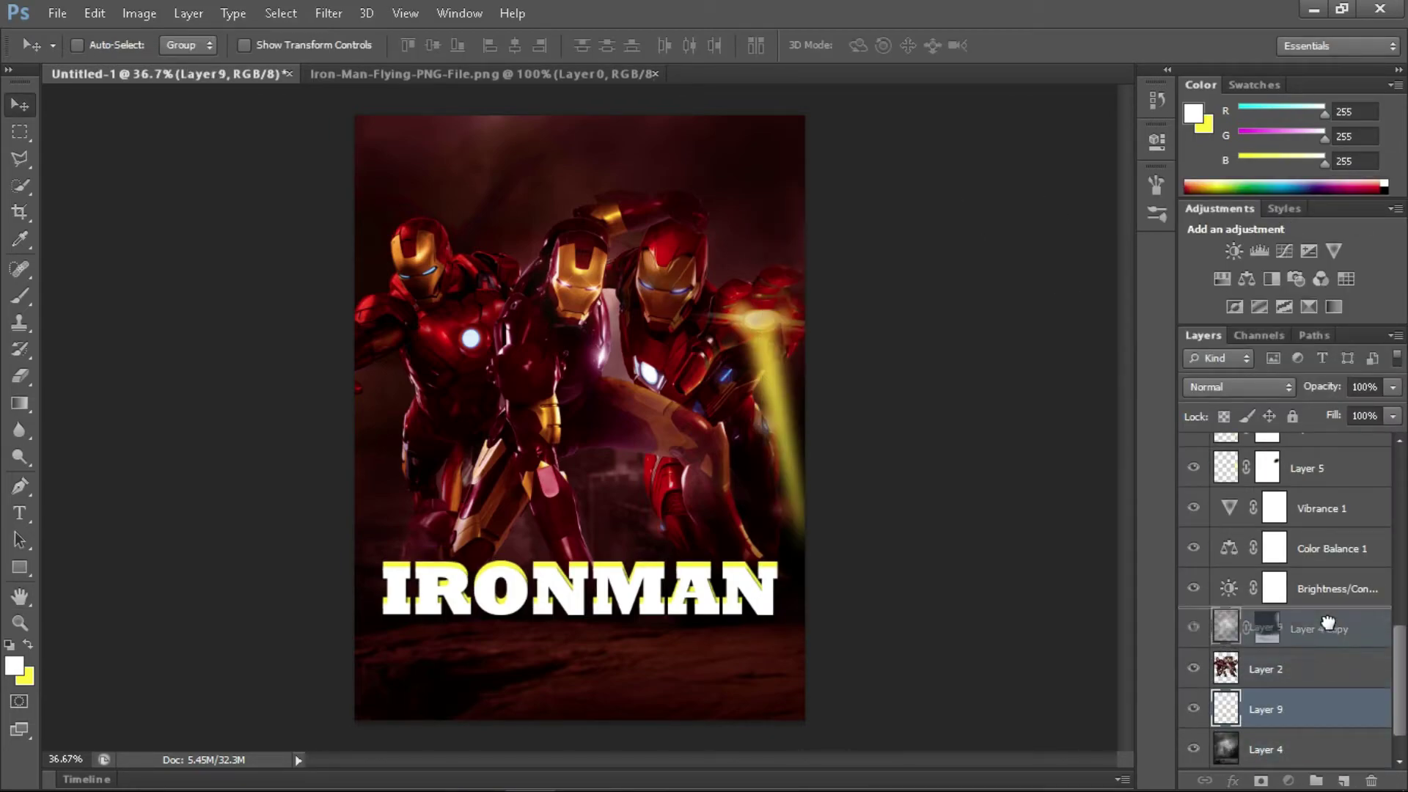
left_click(20, 295)
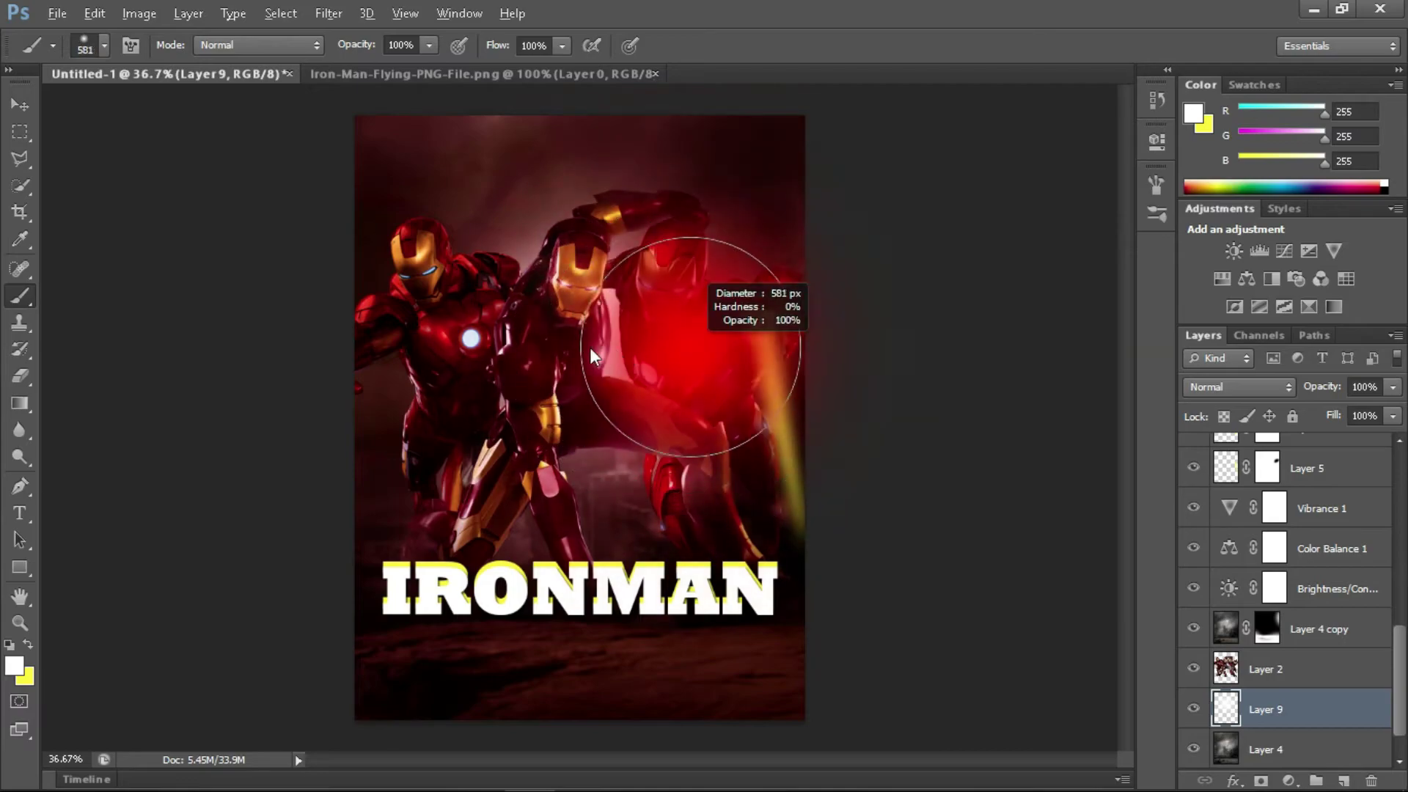
left_click(1239, 387)
left_click(1239, 284)
key("v")
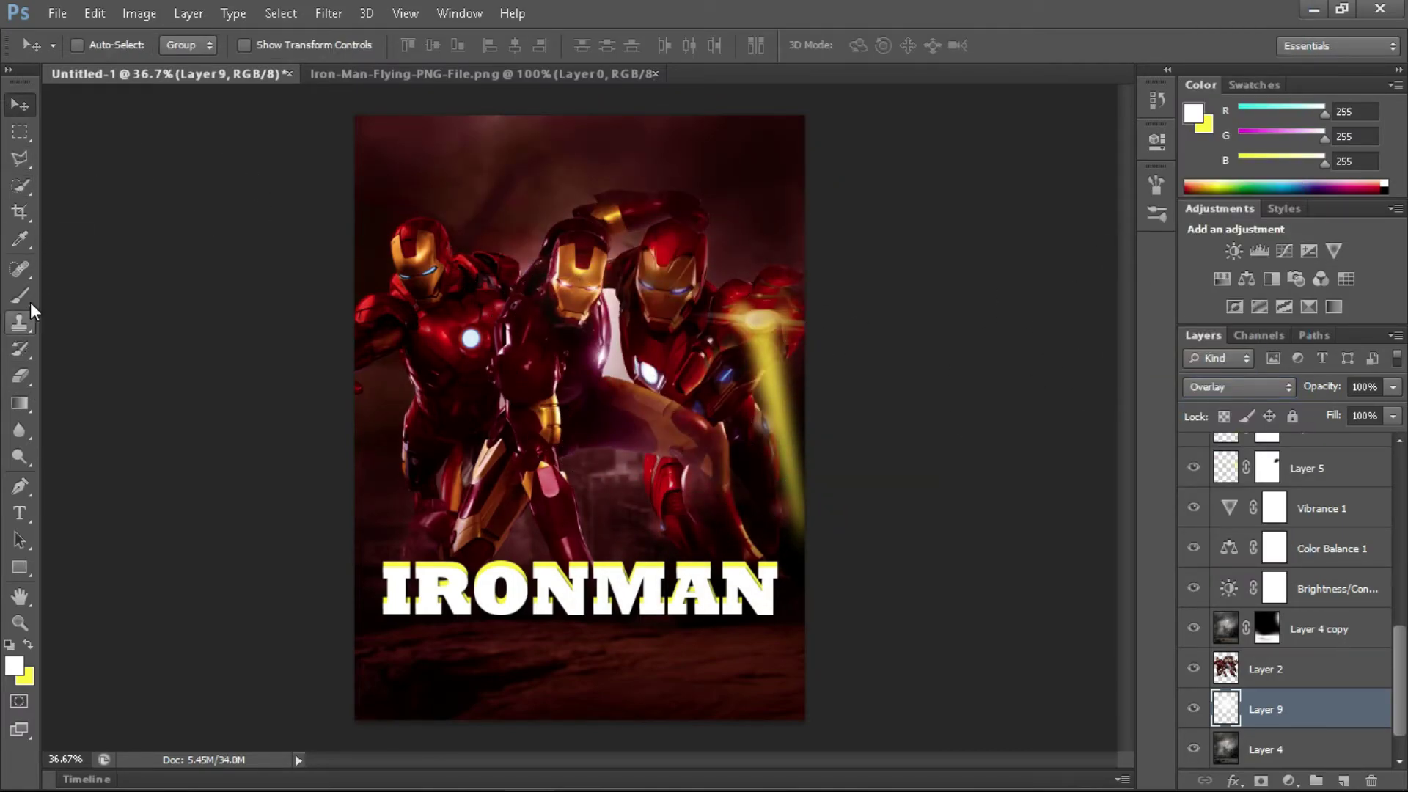
key("t")
left_click(476, 608)
- Type the 'After Death' subtitle below the title and scale it into place
key("Escape")
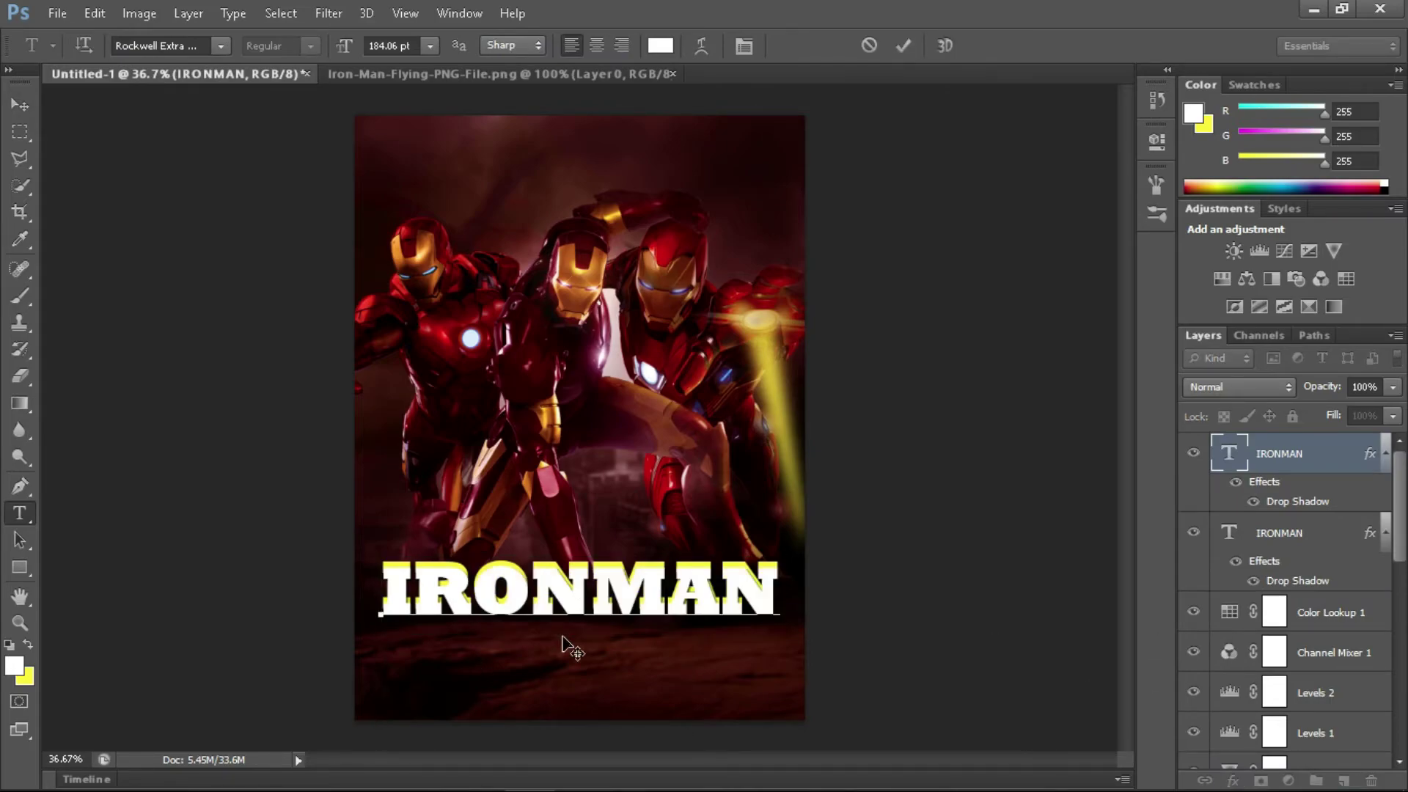
key("v")
key("t")
left_click(505, 643)
type("After Death")
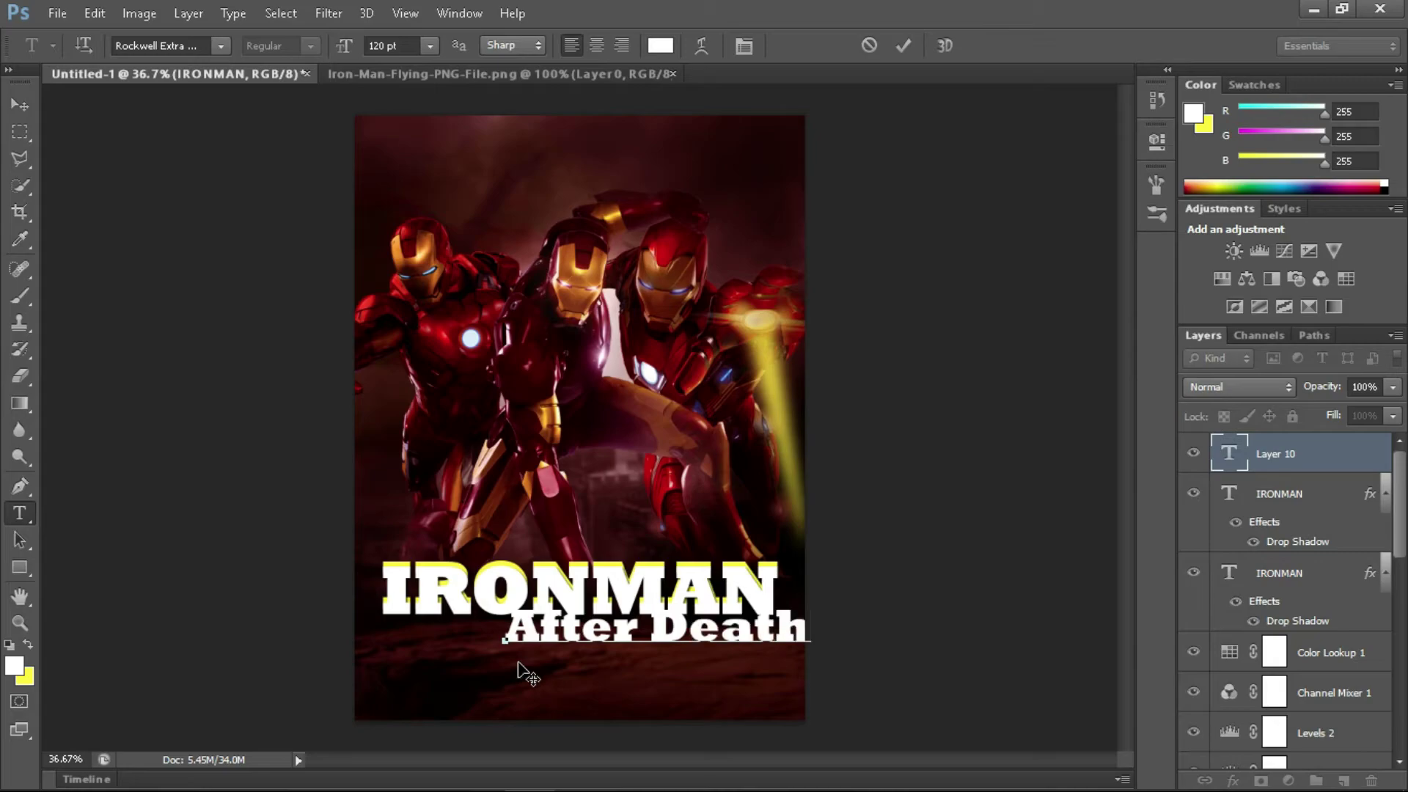
key("ctrl+Return")
key("v")
mouse_move(528, 630)
left_mouse_down()
mouse_move(447, 637)
mouse_move(720, 636)
left_mouse_up()
key("ctrl+t")
key("Return")
- Change the subtitle font to Times New Roman and centre it beneath IRONMAN
key("t")
left_click(220, 45)
left_click(244, 442)
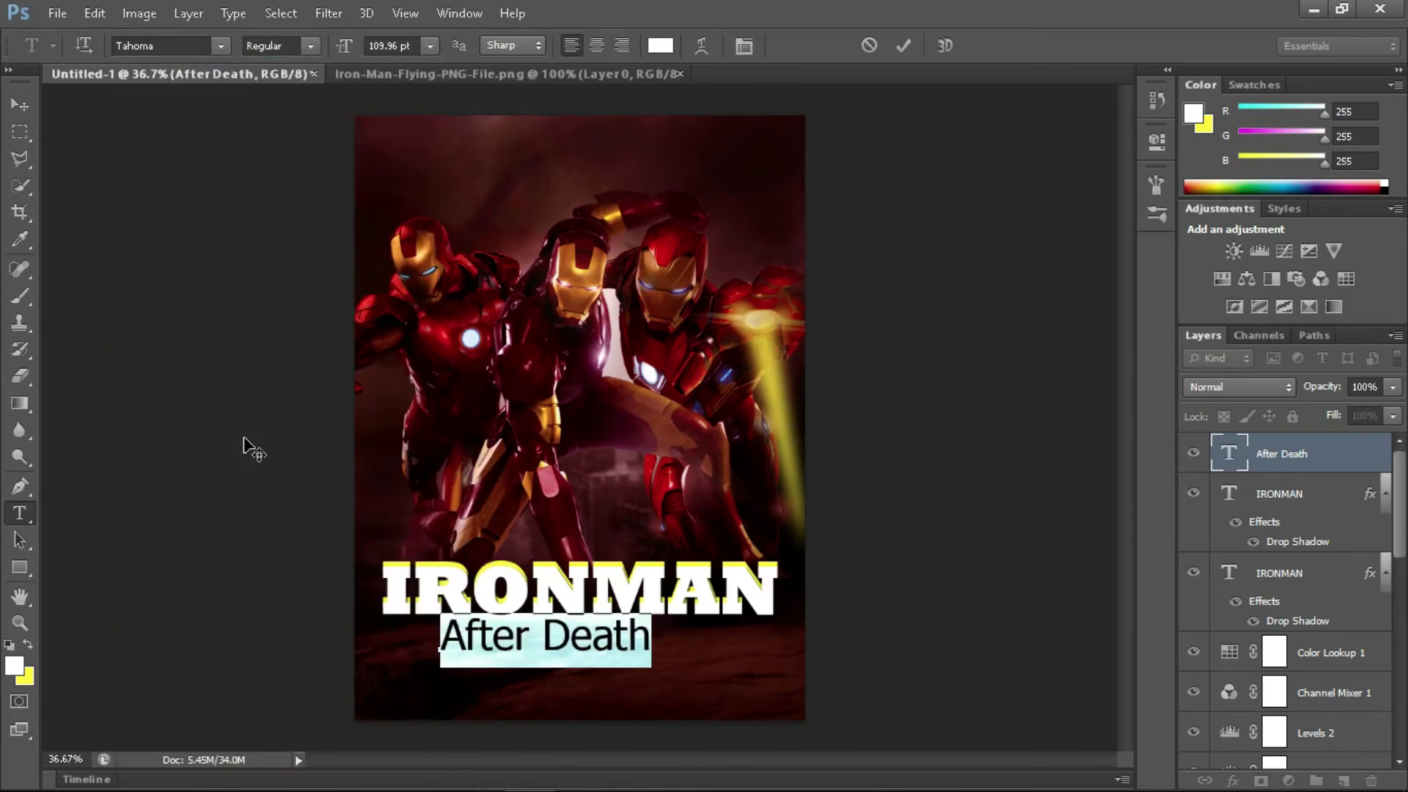
left_click(219, 46)
left_click(208, 116)
key("ctrl+Return")
key("v")
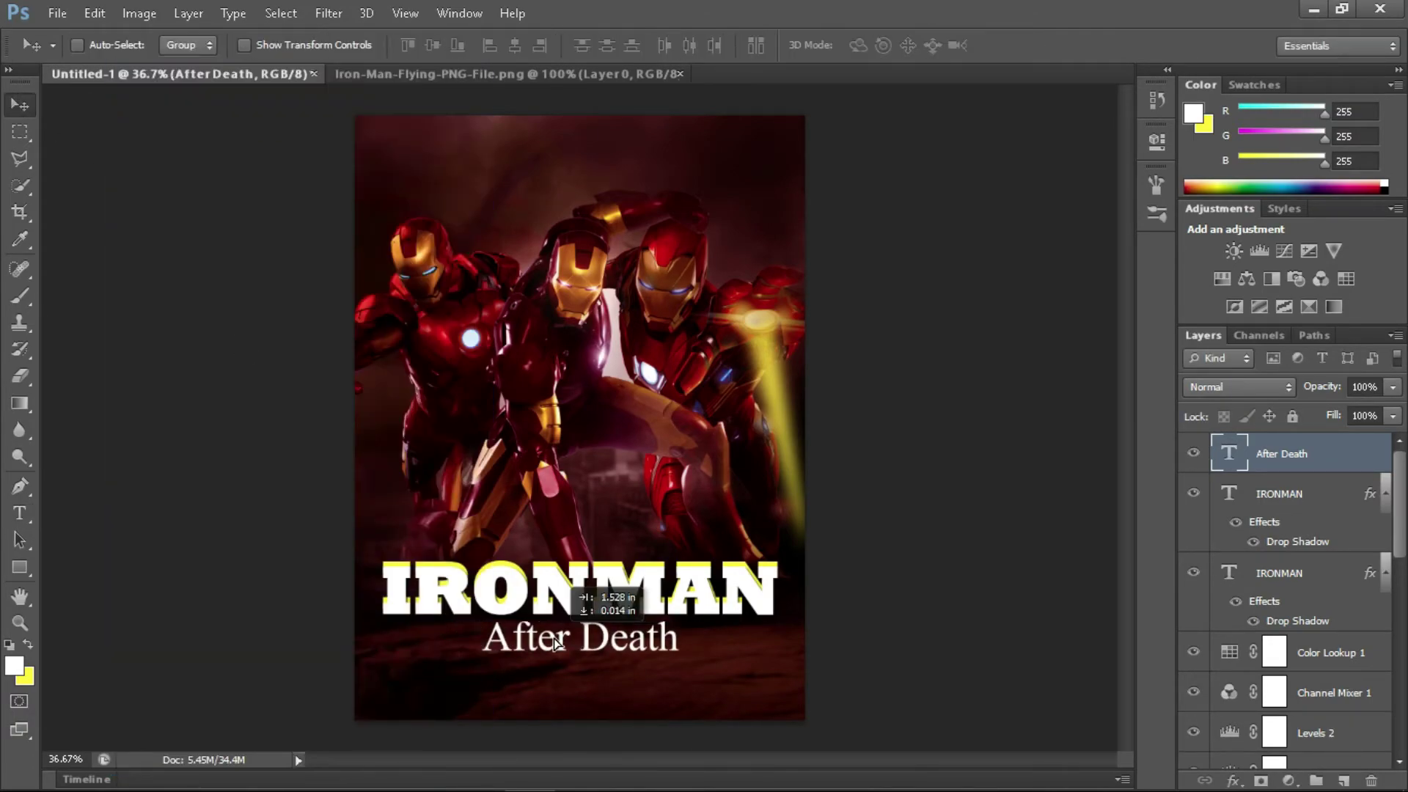
left_click_drag(522, 637, 579, 631)
- Give the subtitle a yellow Gradient Overlay and a Drop Shadow
double_click(1364, 459)
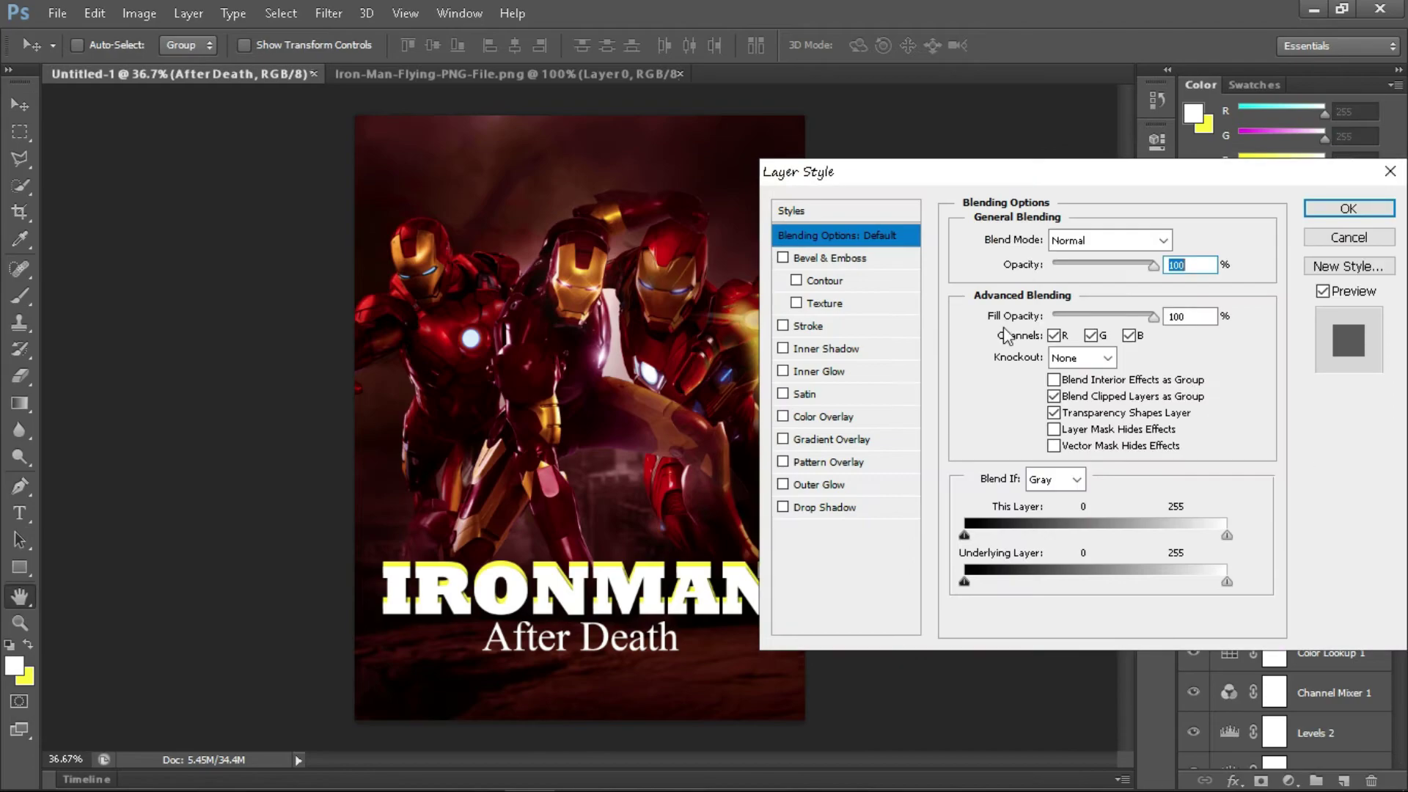
left_click(782, 438)
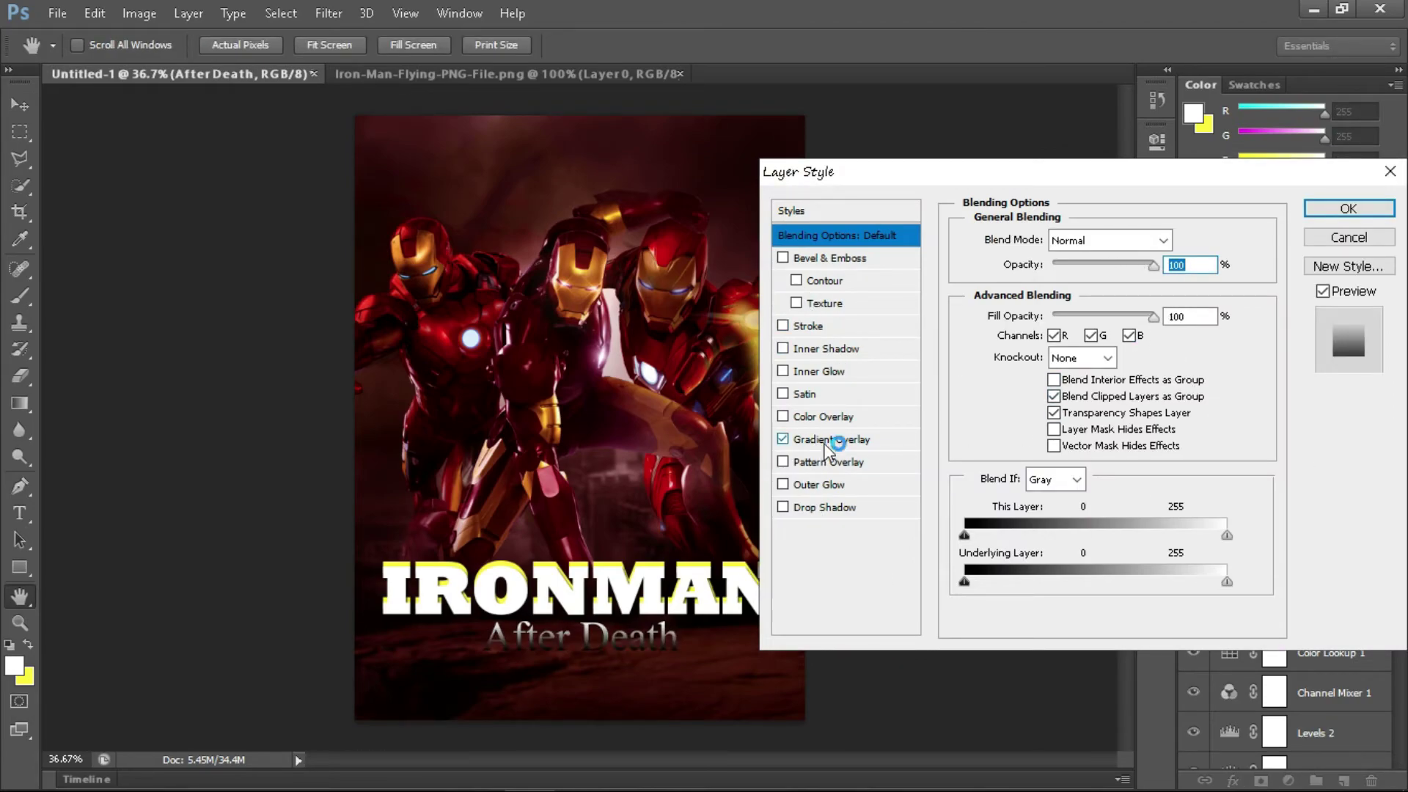
left_click(1149, 287)
left_click(993, 336)
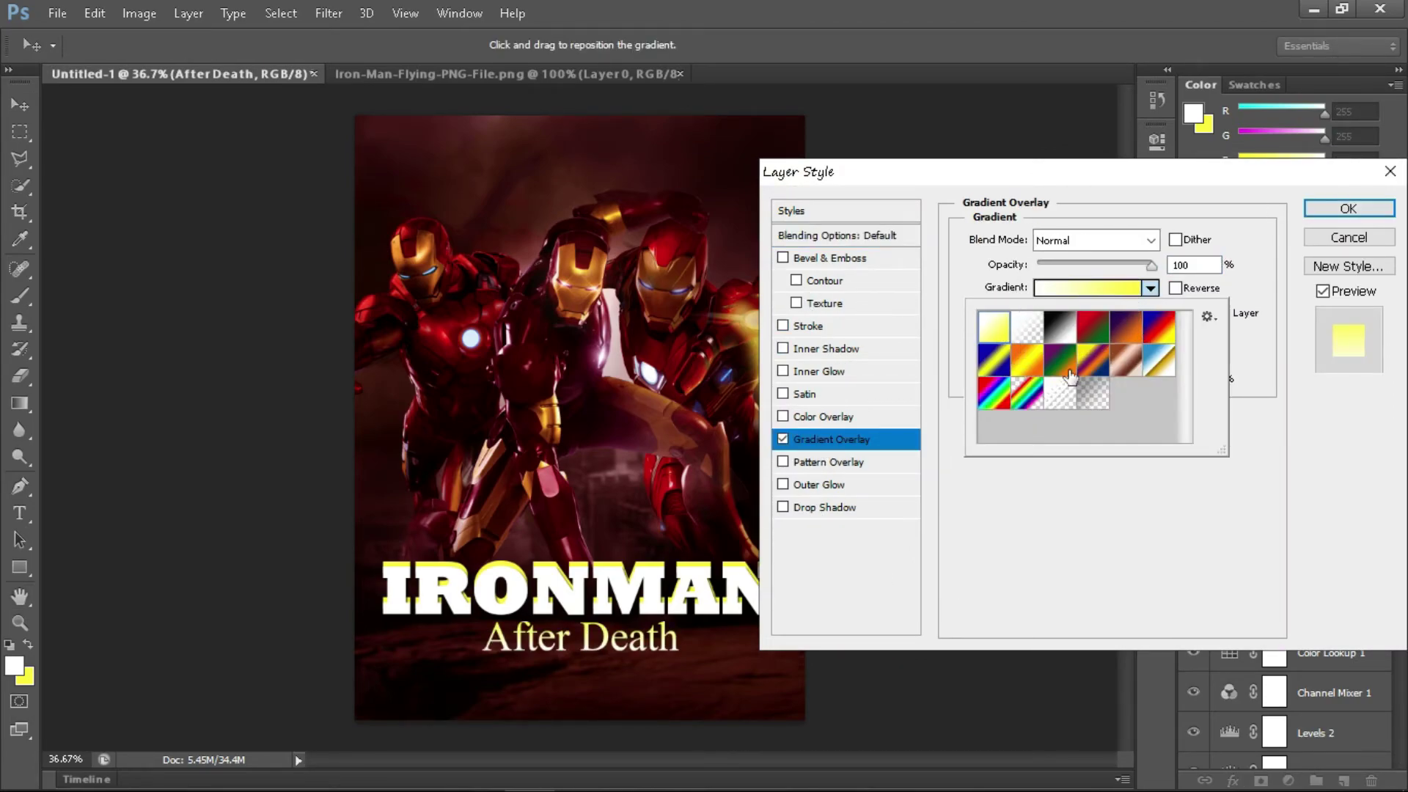
left_click(1348, 208)
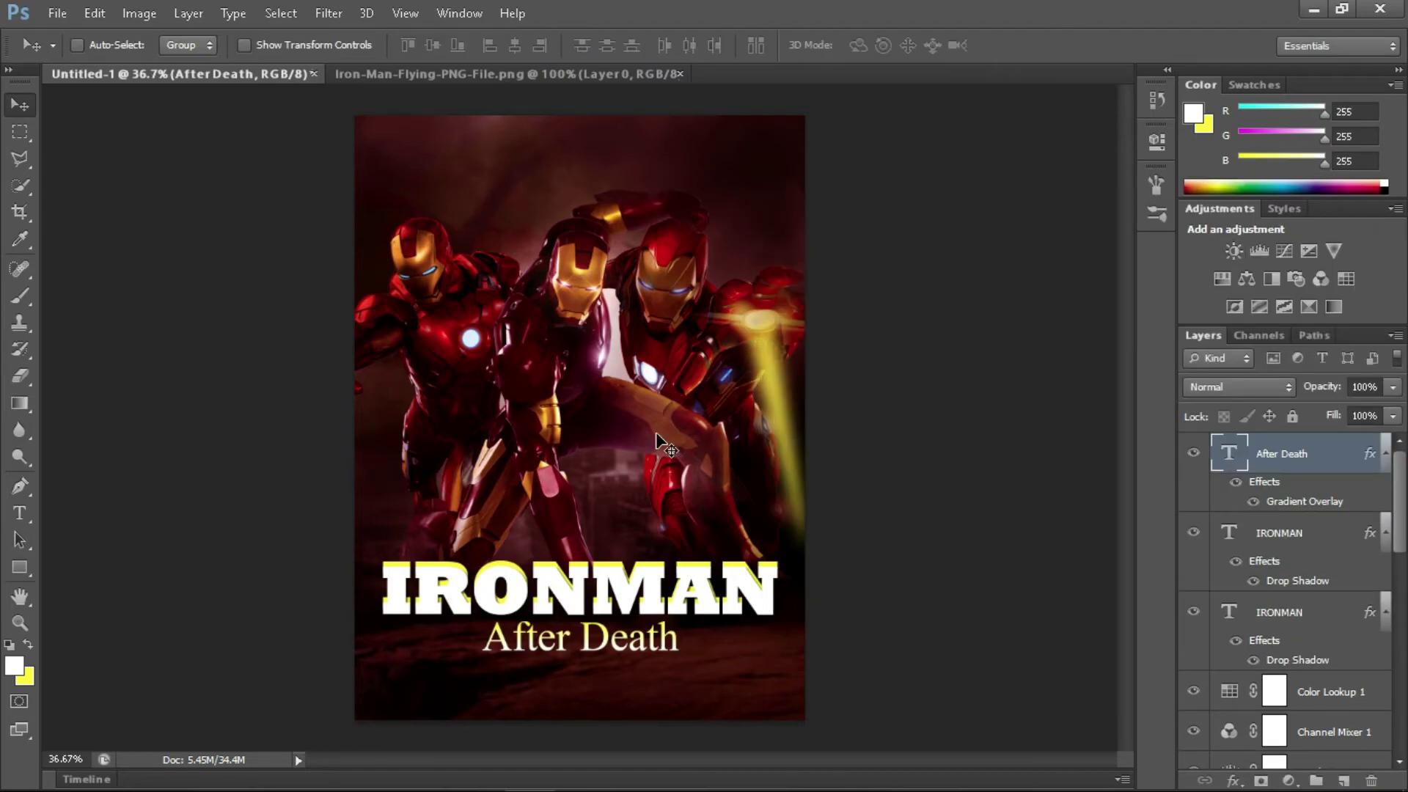
double_click(1190, 516)
left_click(783, 594)
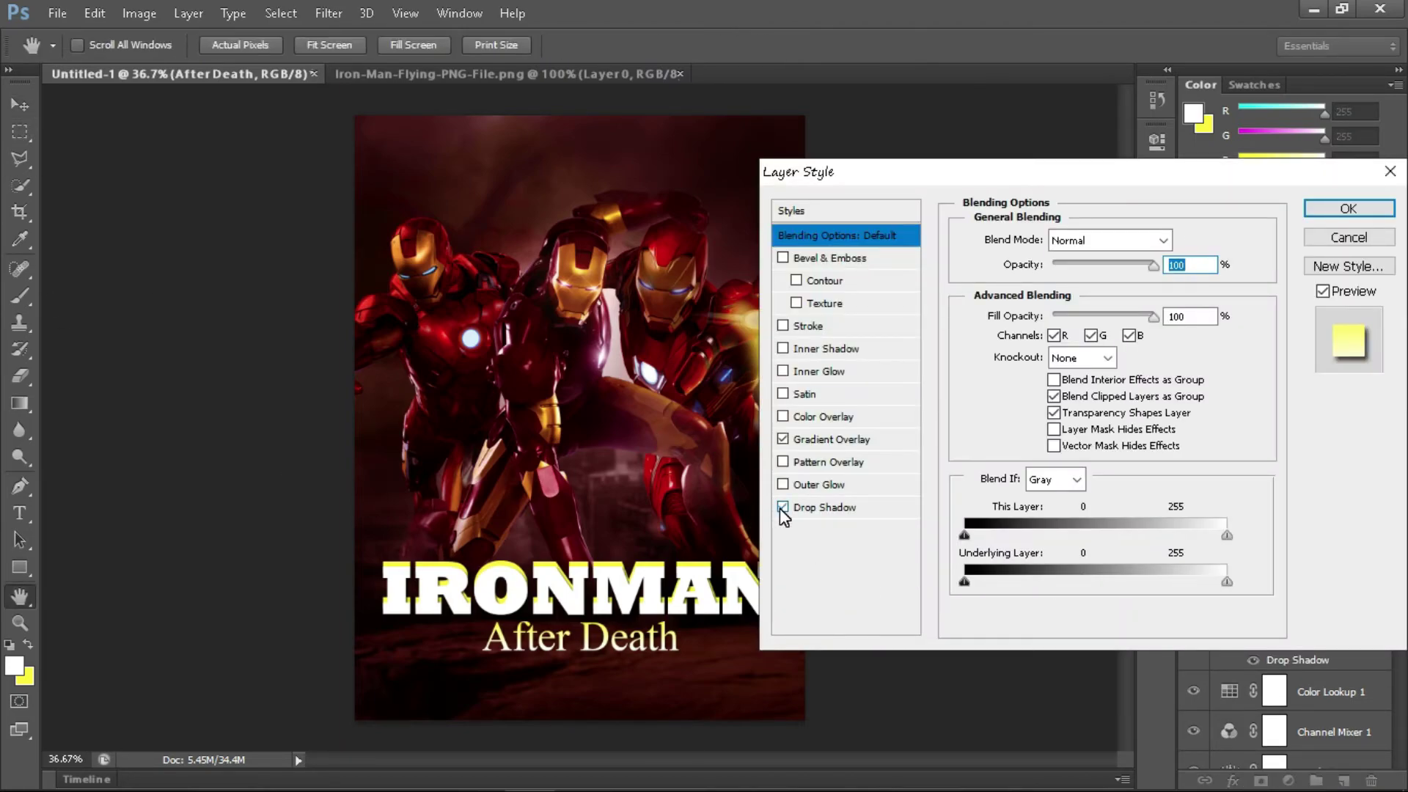
left_click(1345, 205)
- Add the 'Presented by Yoze tech' credit line, shrink it and place it bottom-right
left_click(19, 513)
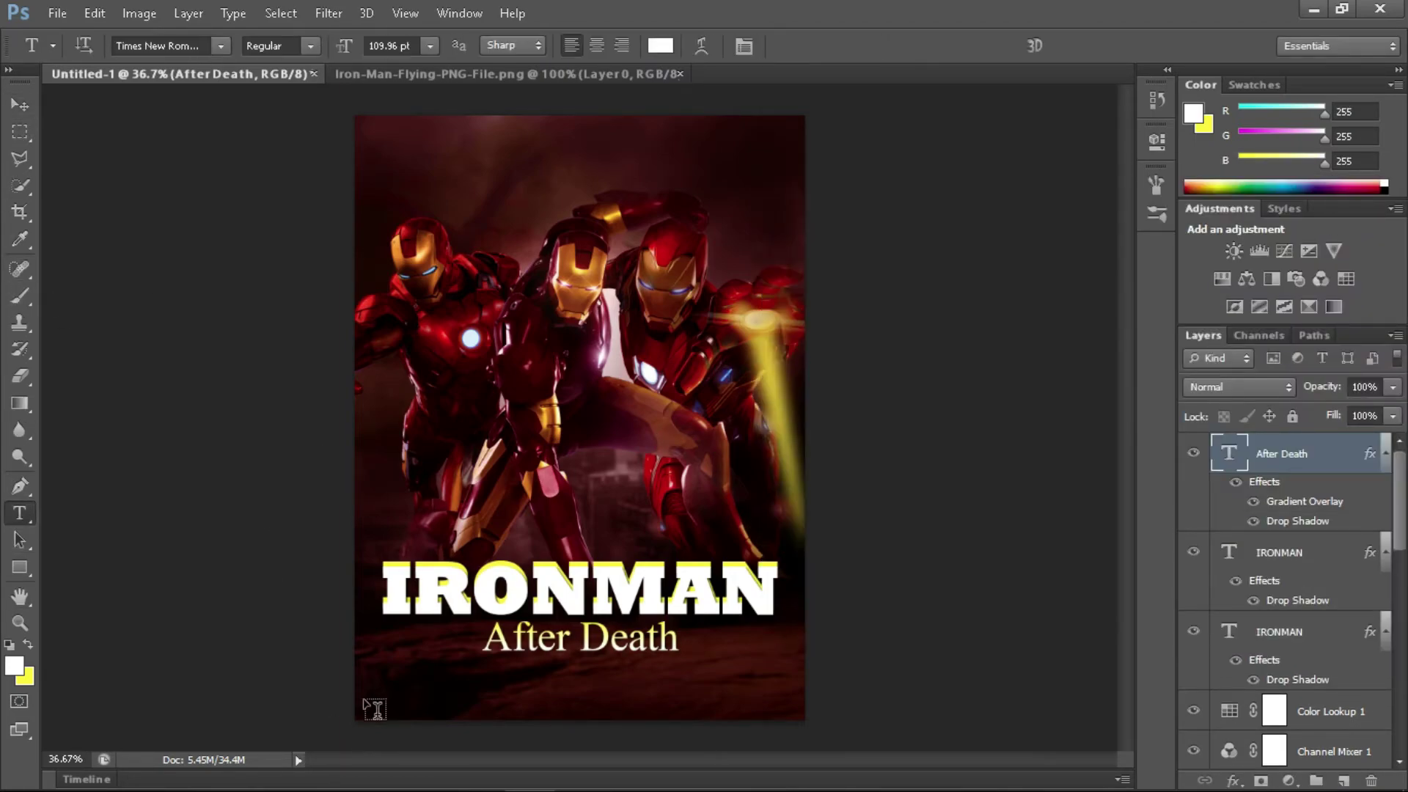
left_click(352, 693)
type("Presented by Yoze tech")
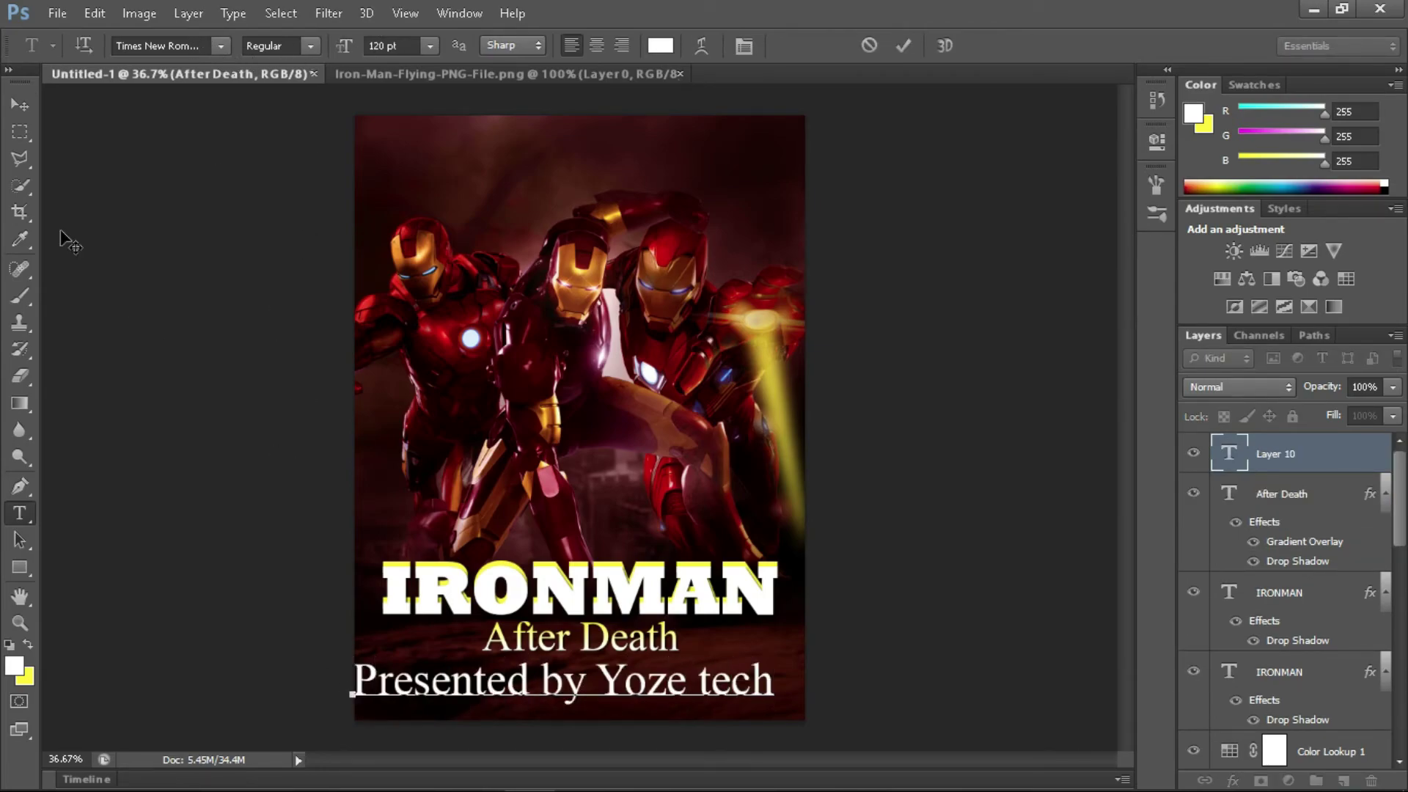
left_click(20, 104)
key("ctrl+t")
left_click_drag(352, 663, 472, 664)
left_click_drag(557, 680, 557, 715)
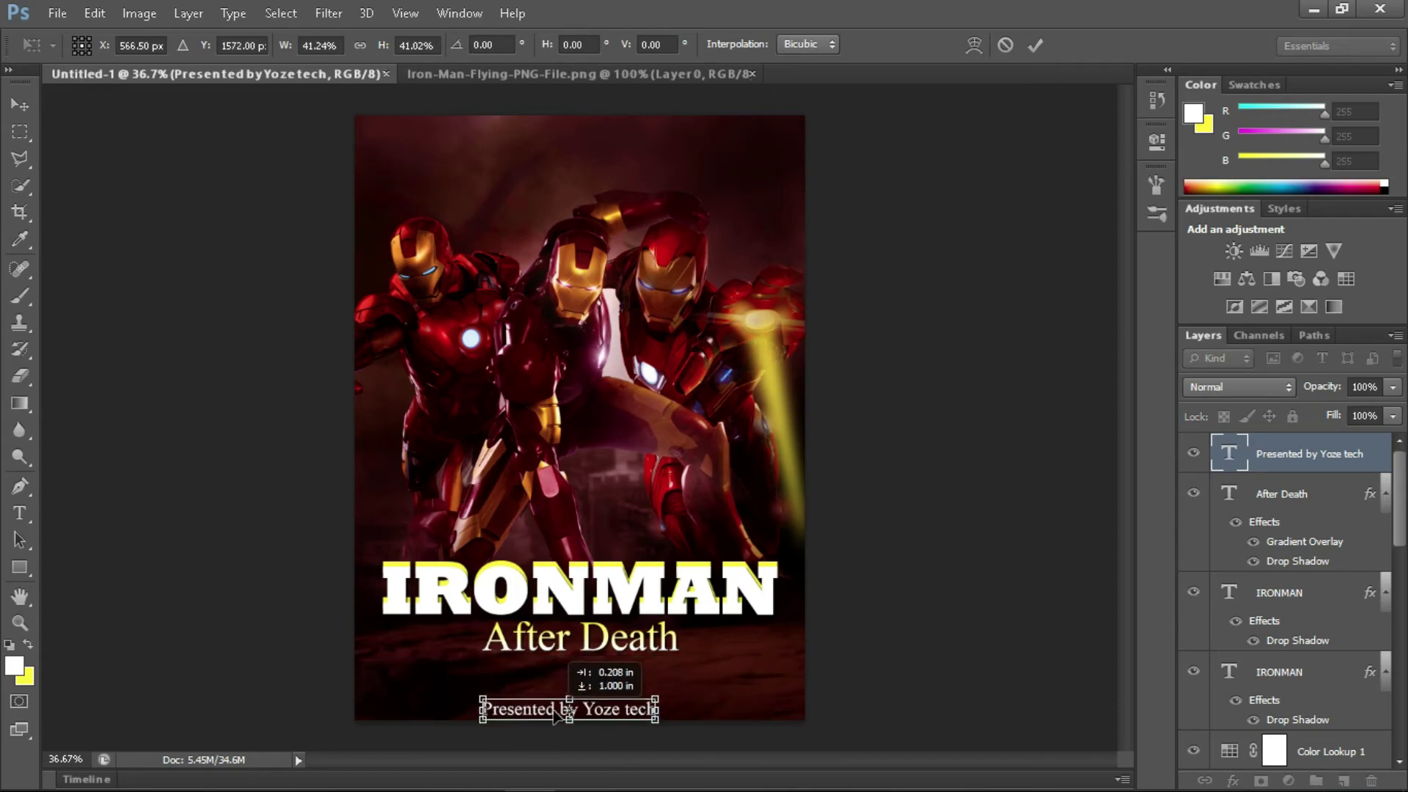
key("Return")
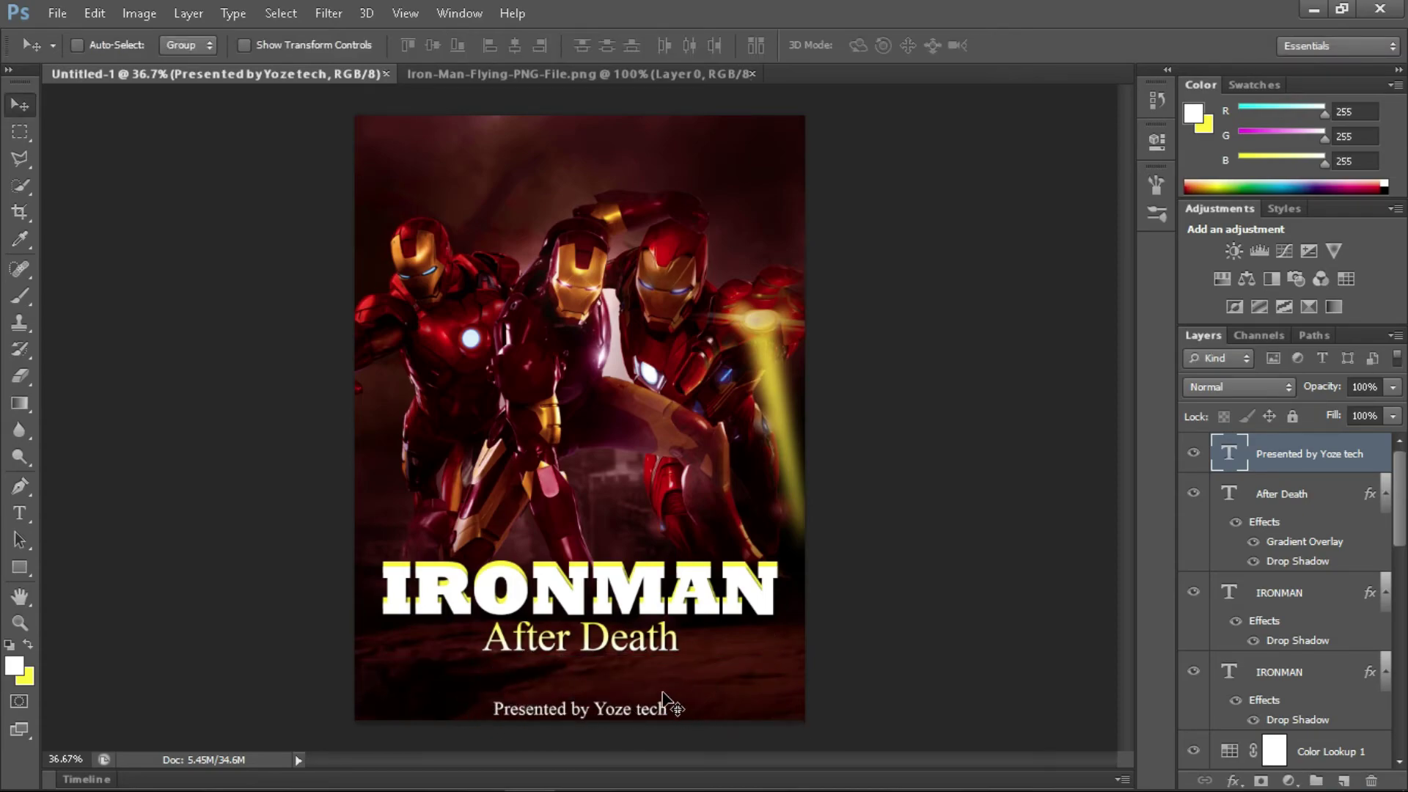
key("ctrl+t")
left_click_drag(662, 700, 792, 700)
key("Return")
- Select the subtitle and both IRONMAN layers and shift them down and right
left_click(1305, 500)
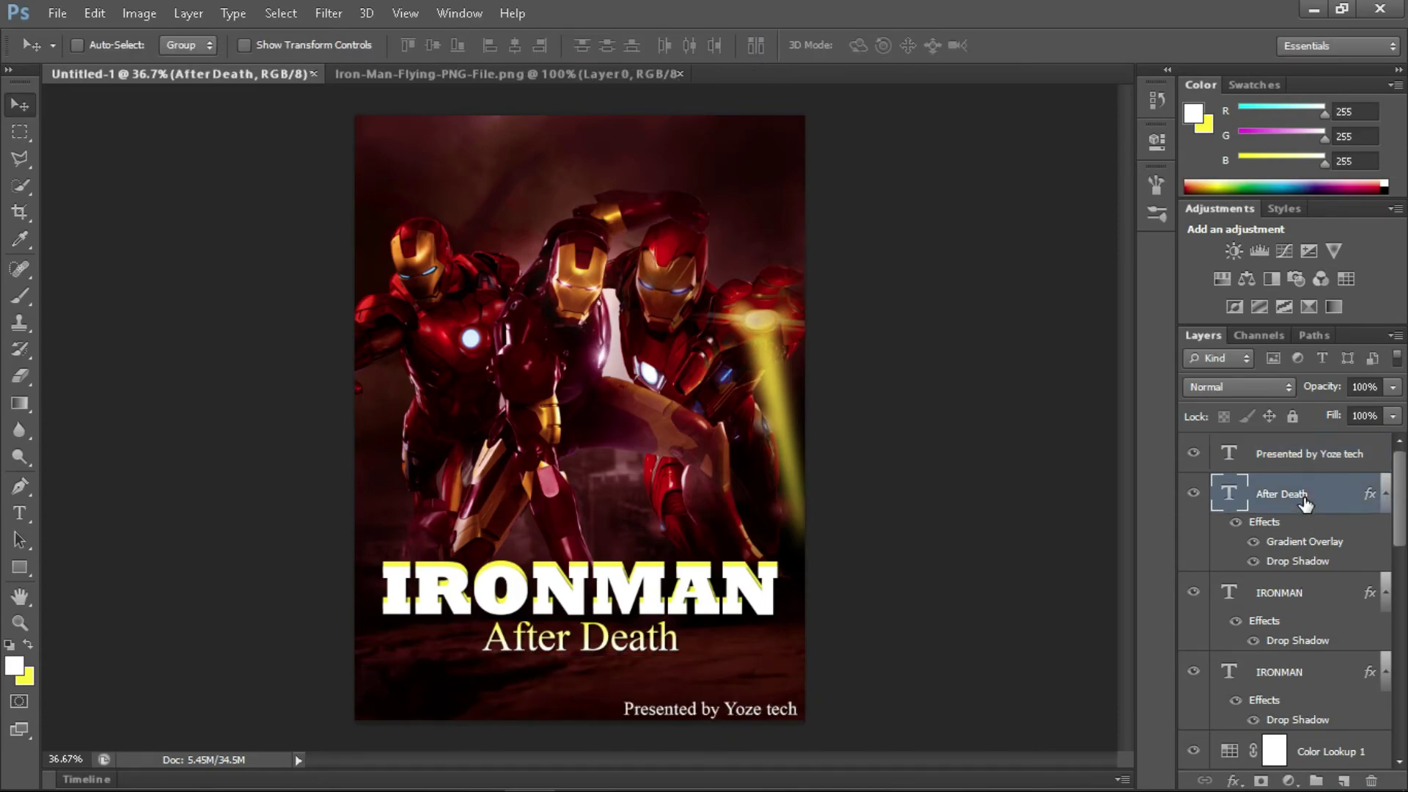
left_click(1290, 598, "ctrl")
left_click(1290, 676, "ctrl")
left_click_drag(712, 605, 724, 622)
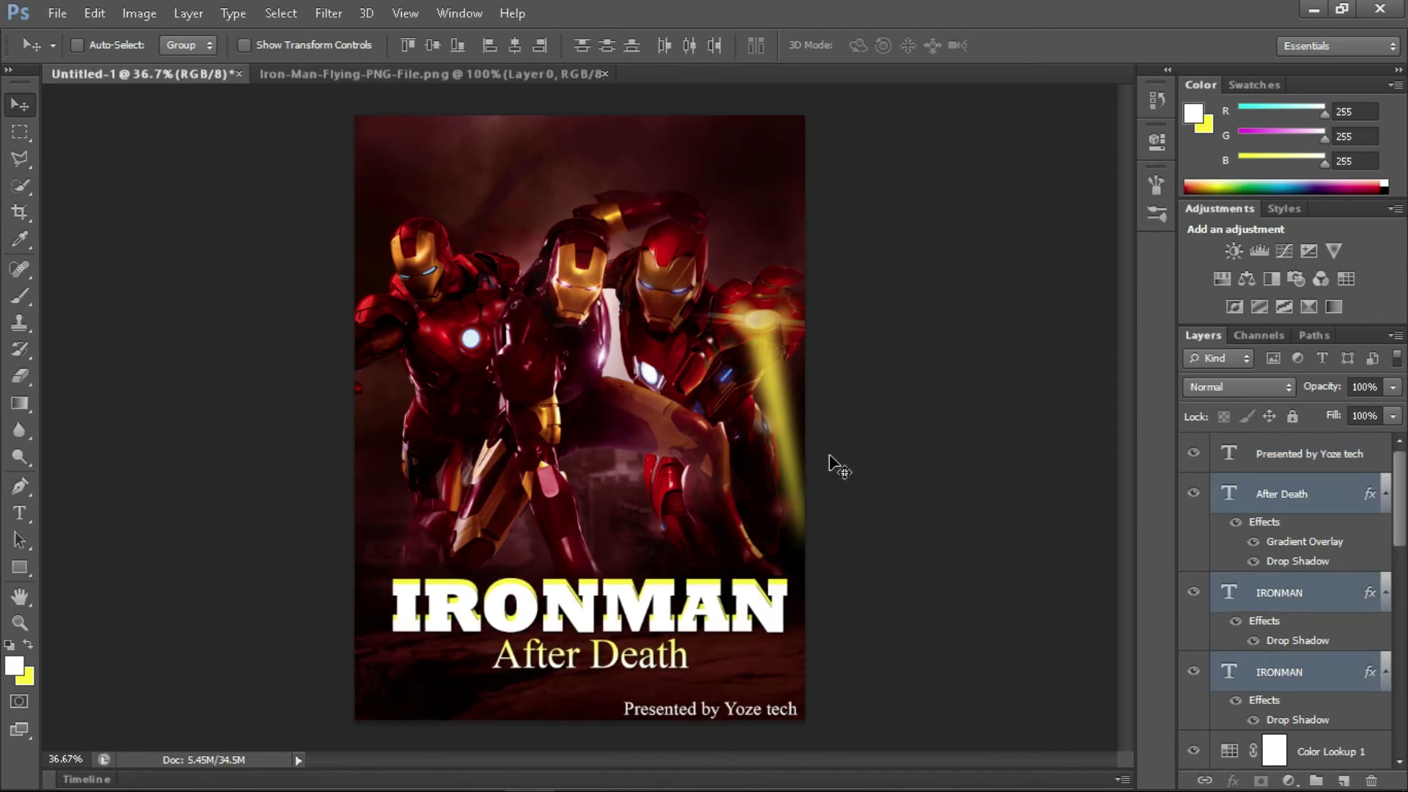
- Add a Hue/Saturation adjustment on top with saturation +31 and hue at 0
left_click(1304, 468)
left_click(1222, 278)
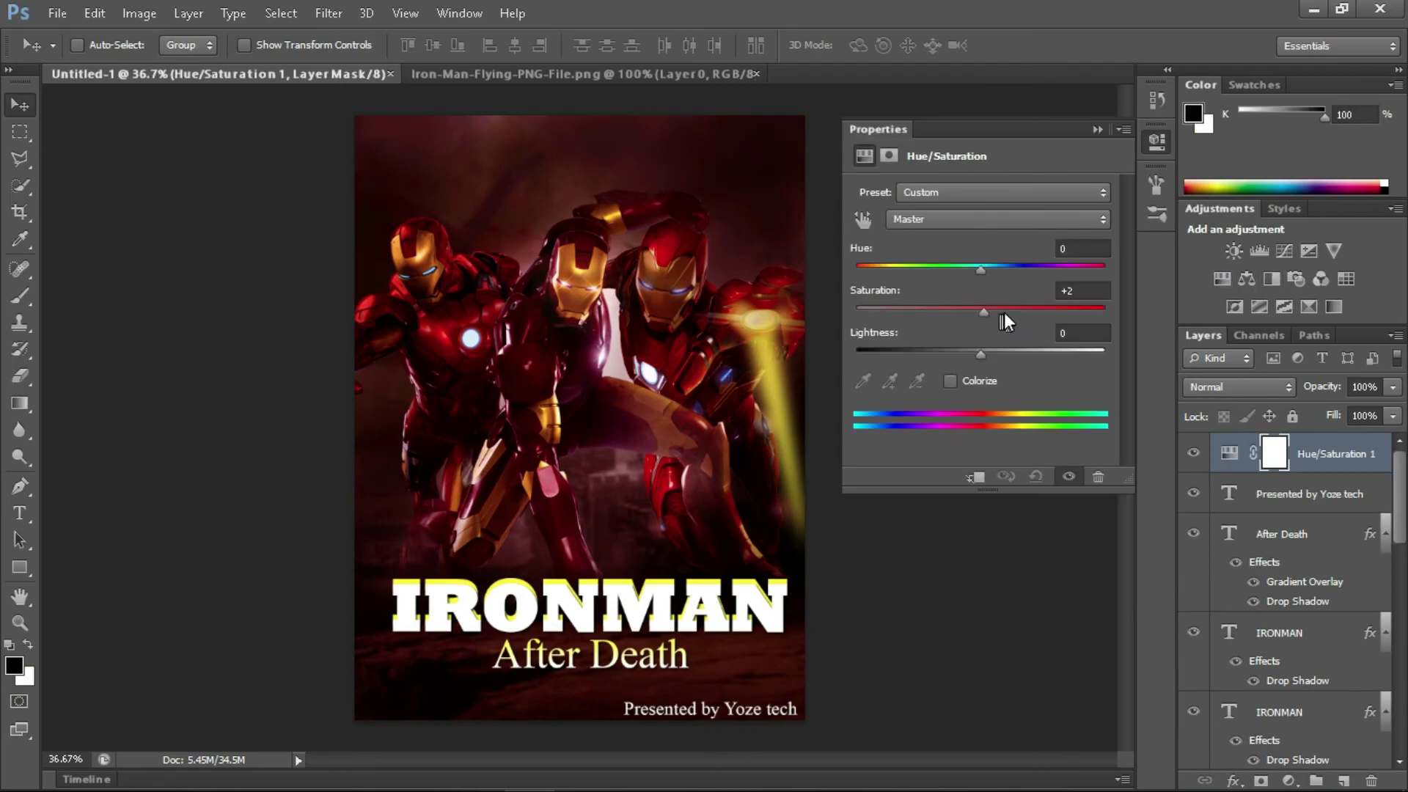
mouse_move(980, 312)
left_mouse_down()
mouse_move(1019, 312)
mouse_move(1005, 274)
mouse_move(886, 274)
left_mouse_up()
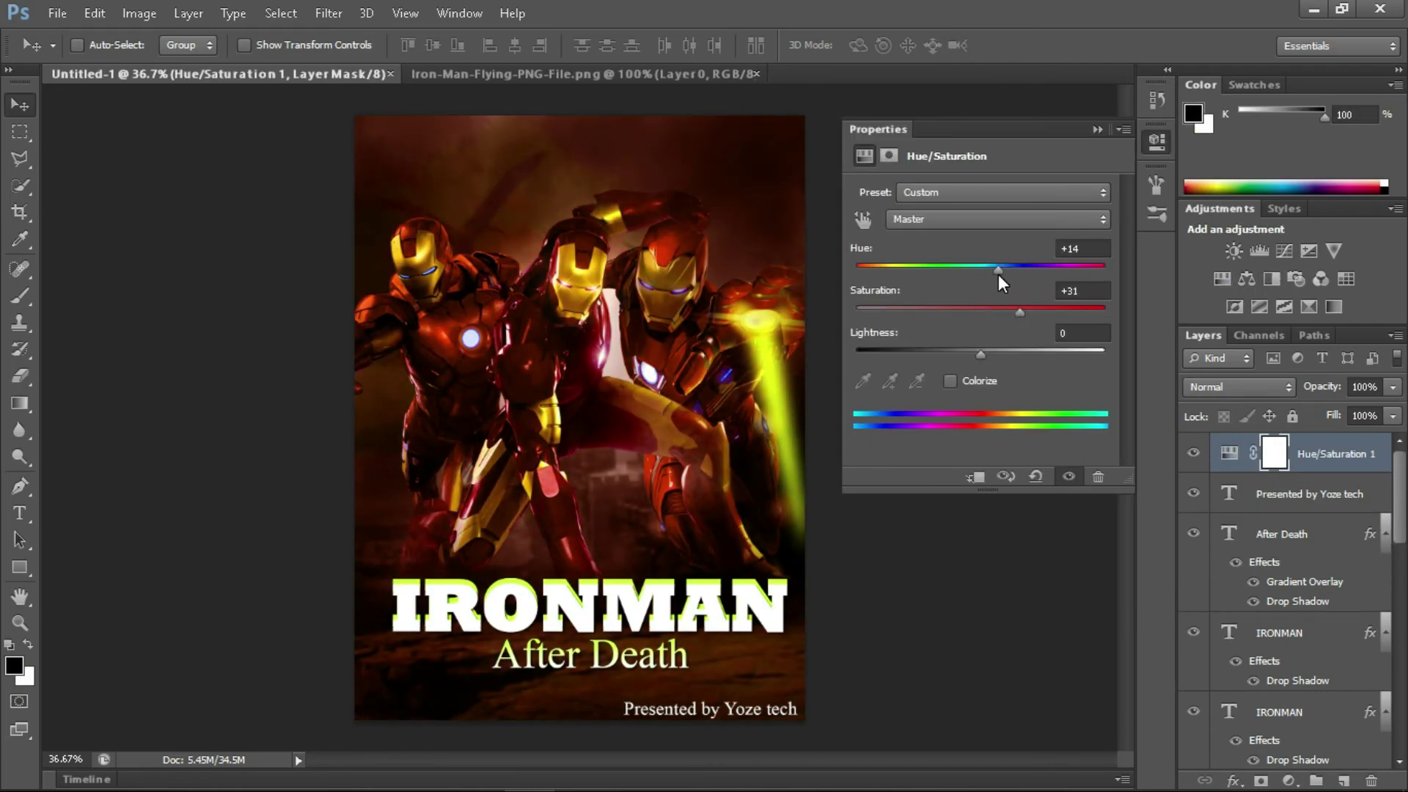
key("ctrl+z")
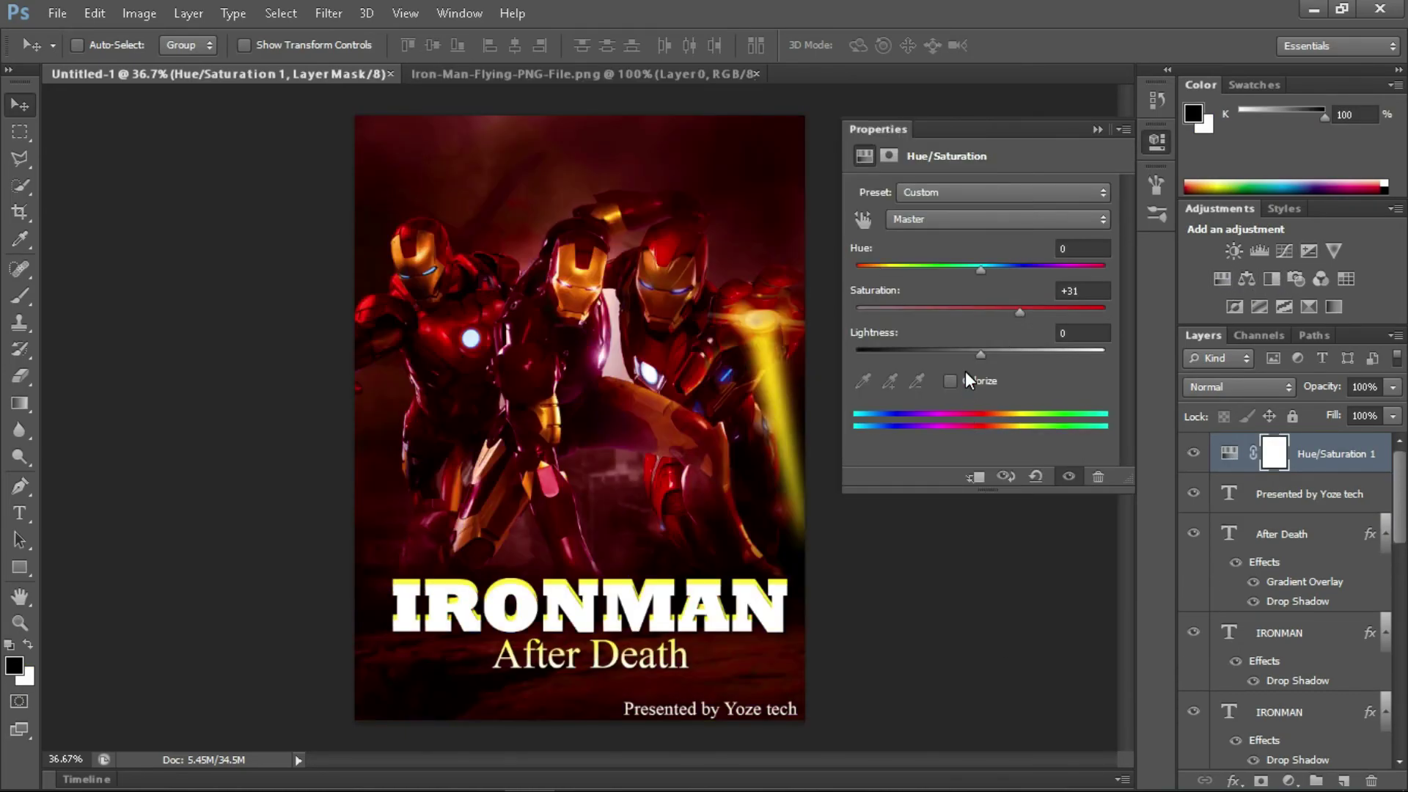
left_click(1094, 131)
- Save the poster as JPEG 'Iron Man after death poster' at maximum quality 12, progressive
key("ctrl+s")
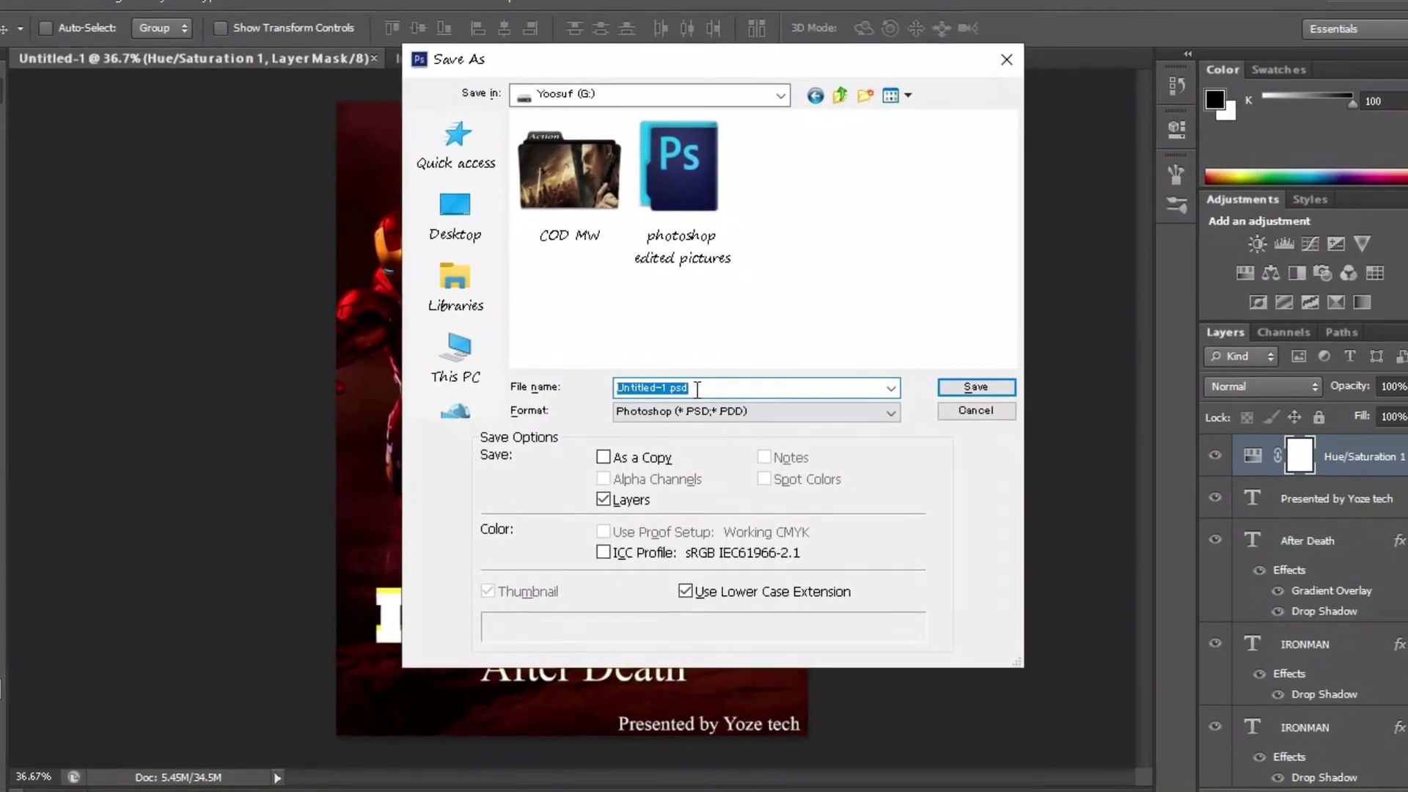
type("Iron Man after deat")
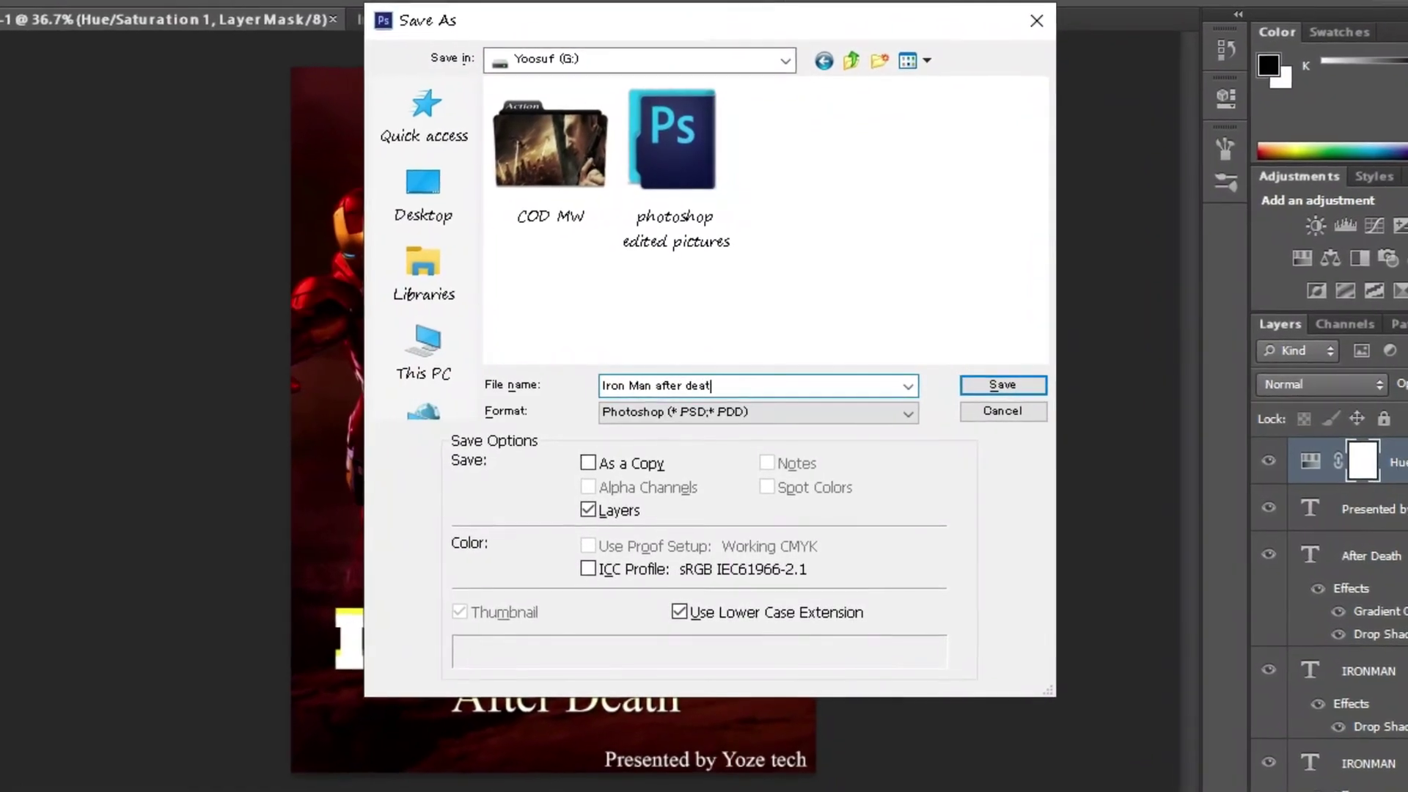
type("h poster")
left_click(872, 415)
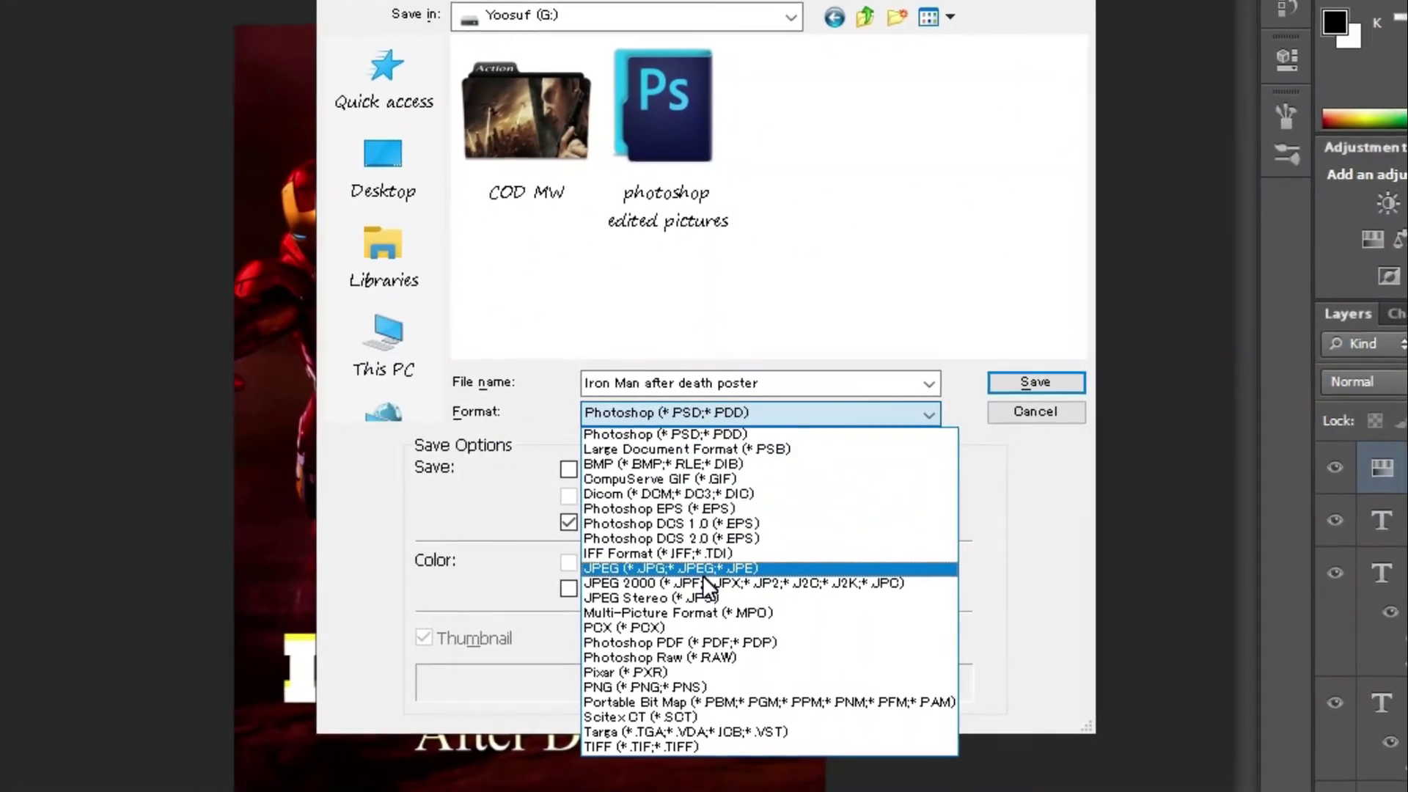
left_click(762, 571)
left_click(1027, 382)
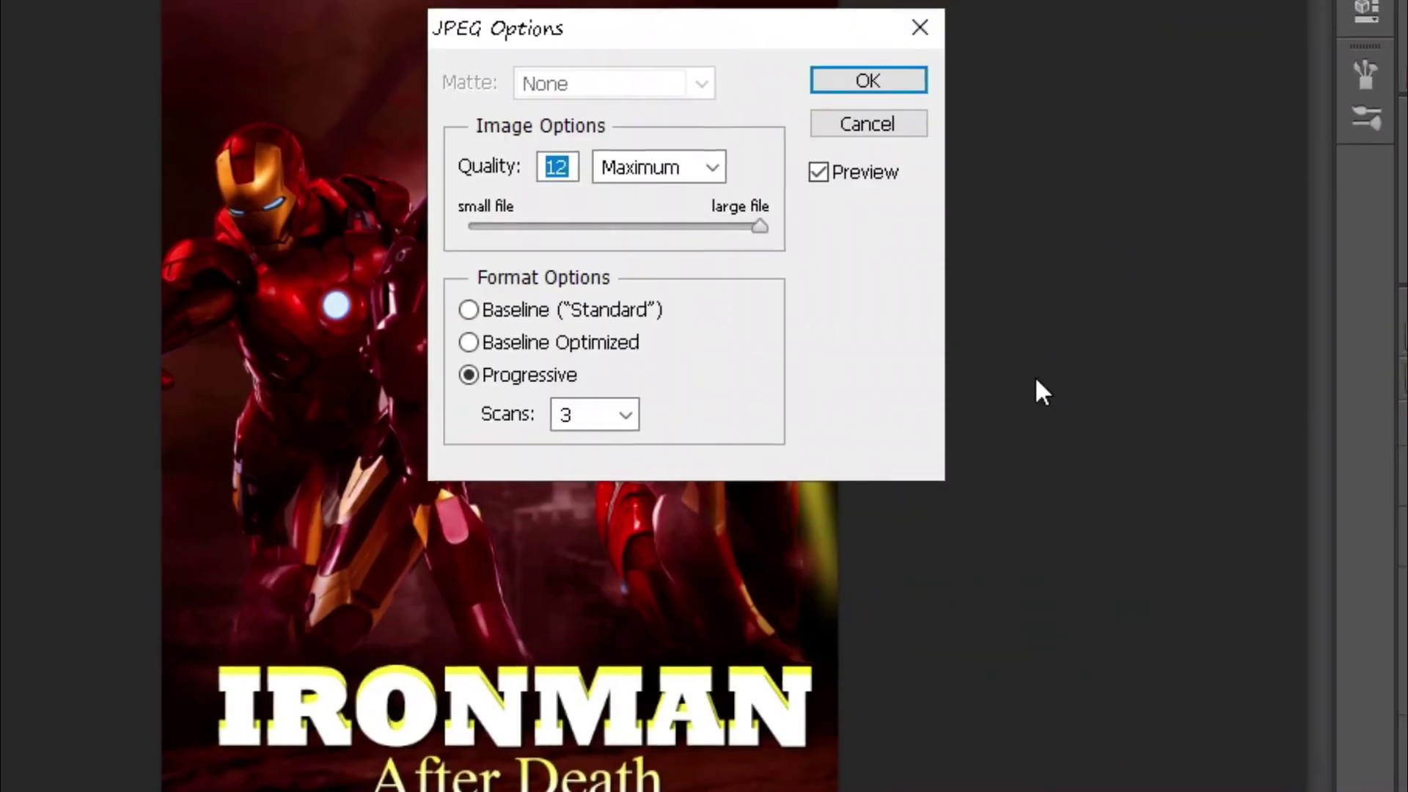
left_click(858, 77)
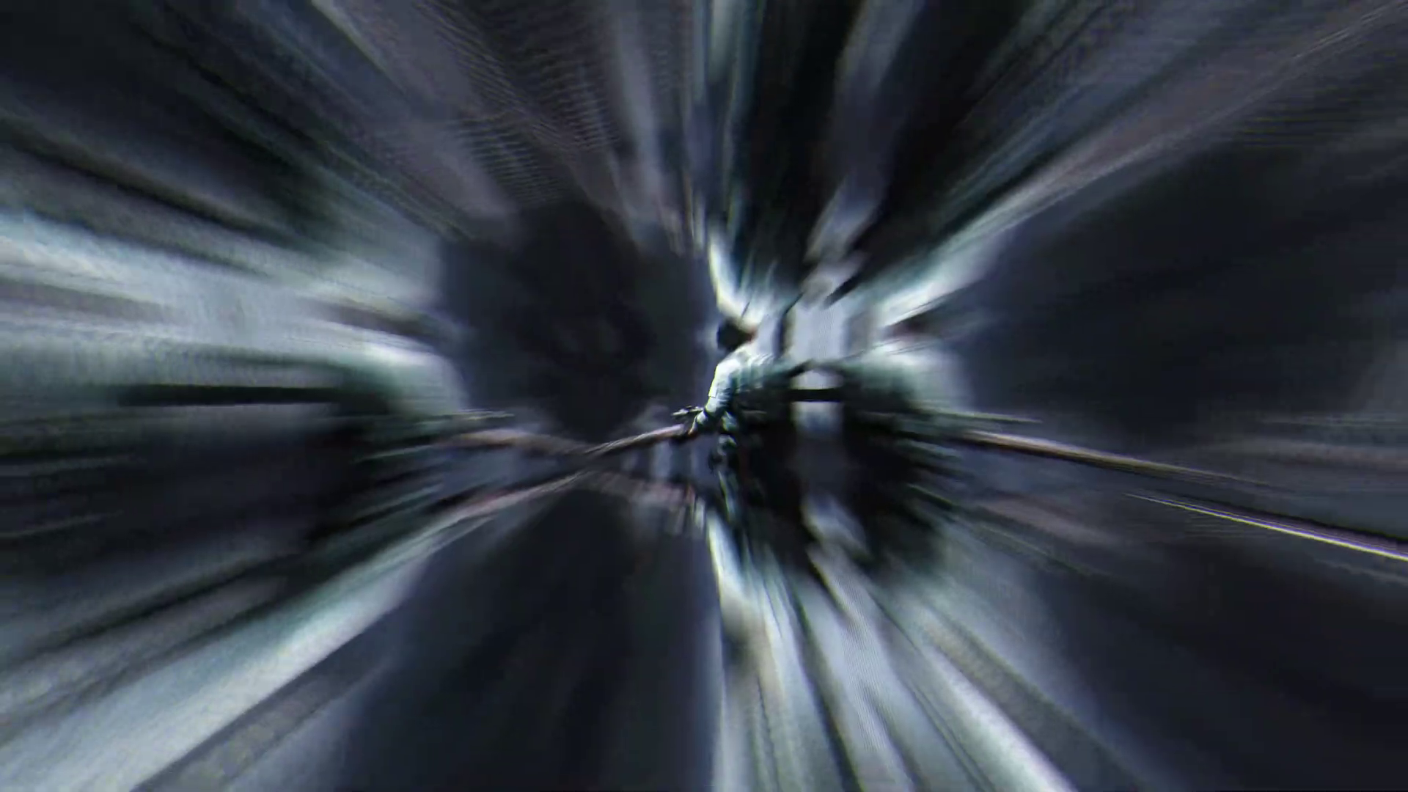